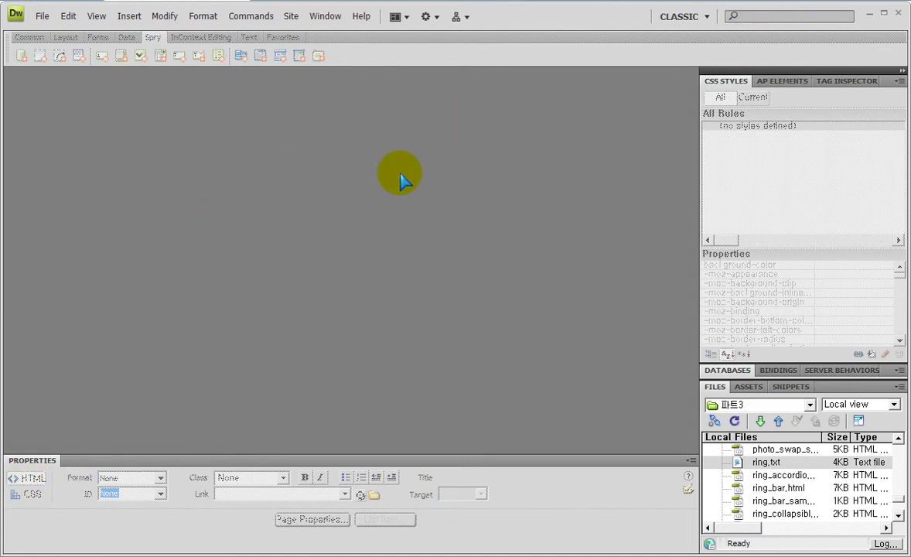
# - Show the desktop and open the 연습폴더 folder
pyautogui.press('super+d')
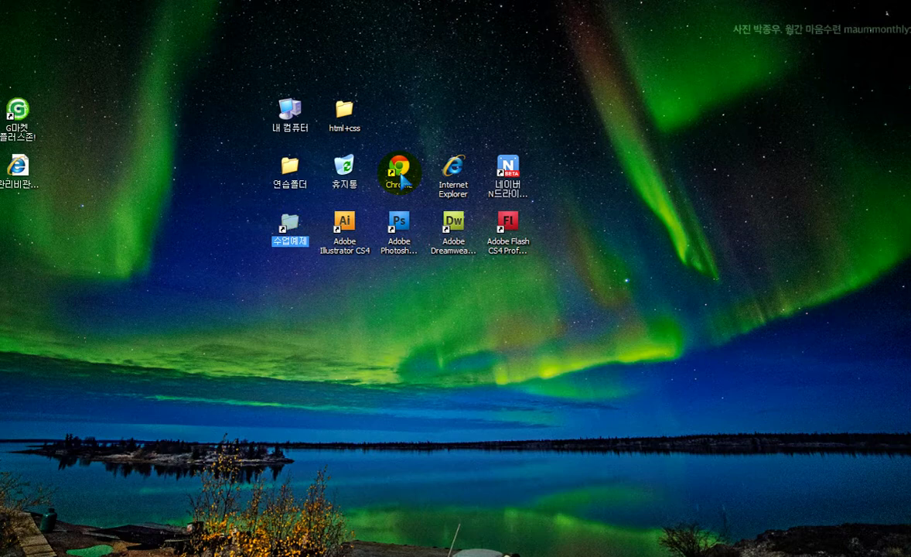
pyautogui.doubleClick(291, 169)
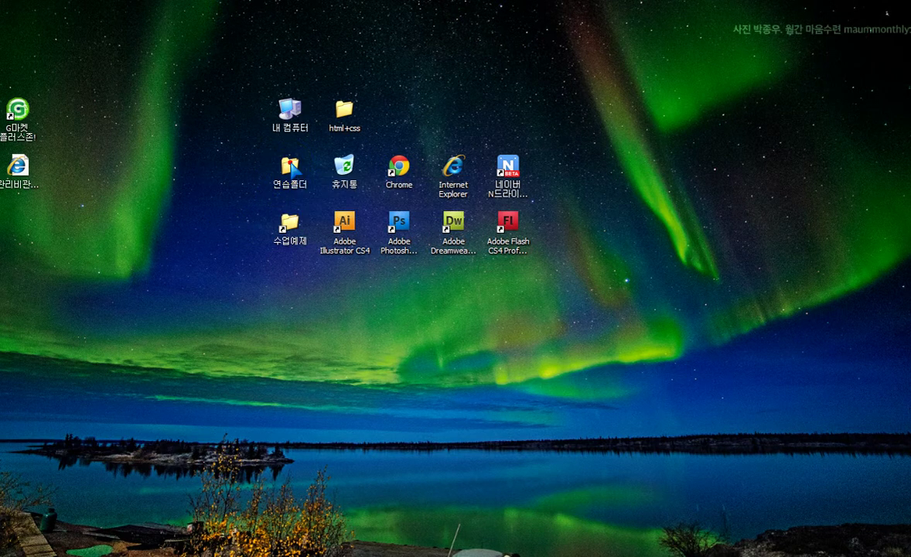
pyautogui.moveTo(480, 103); pyautogui.dragTo(436, 4)
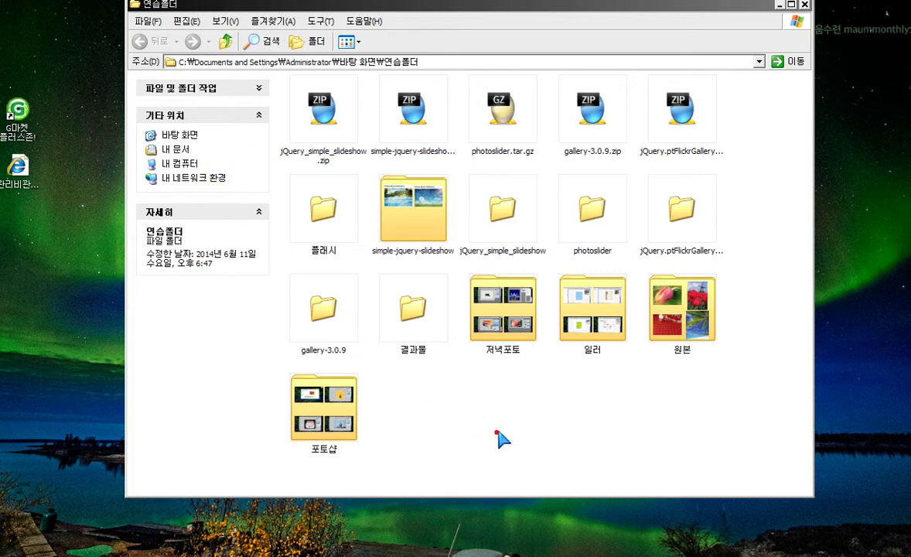
pyautogui.click(464, 432)
pyautogui.hotkey('alt', 'Tab')
pyautogui.hotkey('alt', 'Tab')
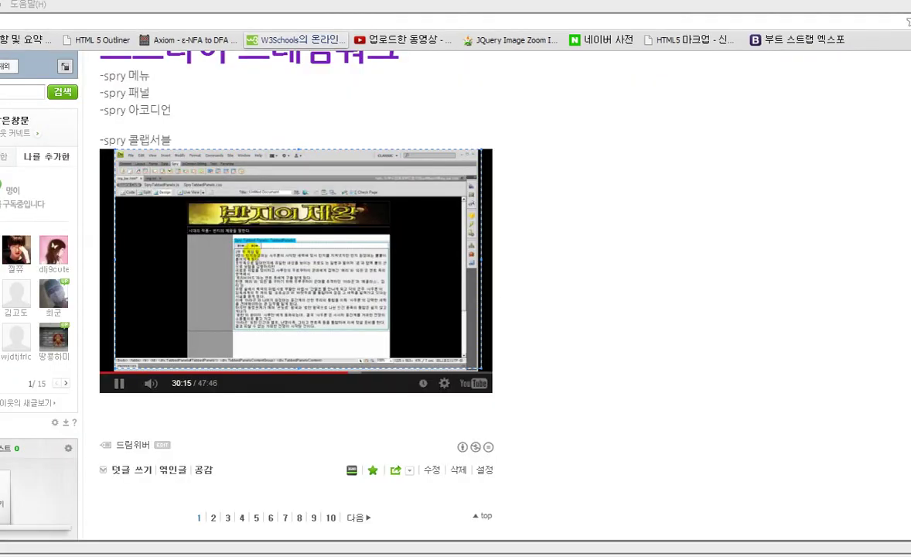
pyautogui.hotkey('alt', 'Tab')
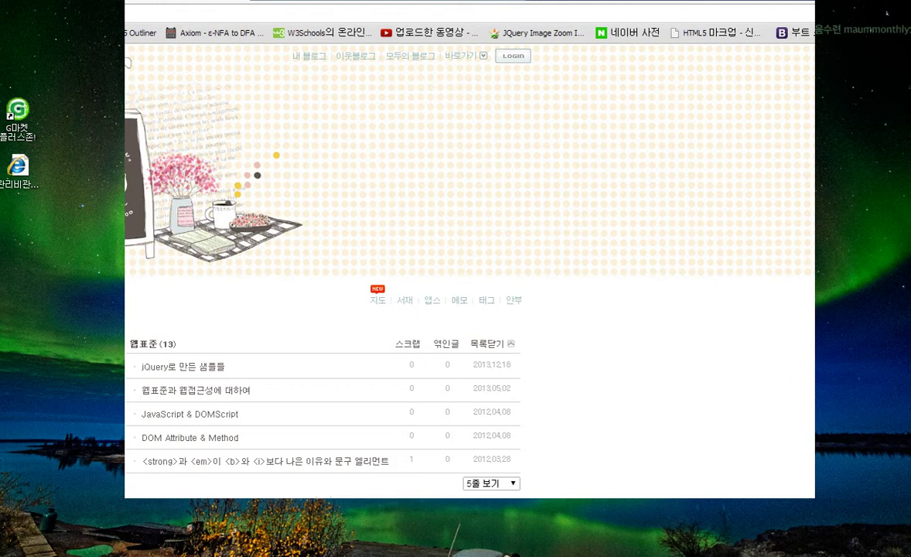
# - Open Task Manager and end the two 연습폴더 tasks and one of the untitled Paint tasks
pyautogui.hotkey('ctrl', 'shift', 'Escape')
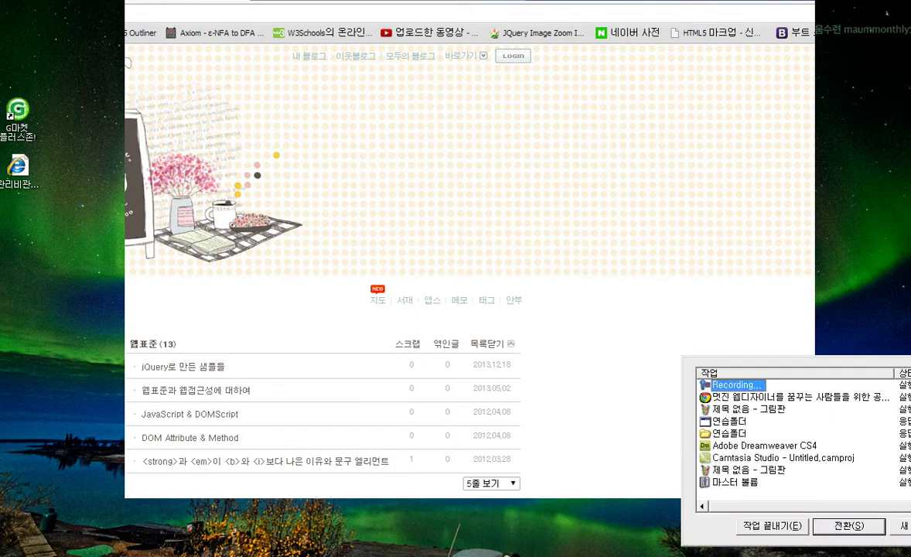
pyautogui.click(736, 385)
pyautogui.doubleClick(763, 421)
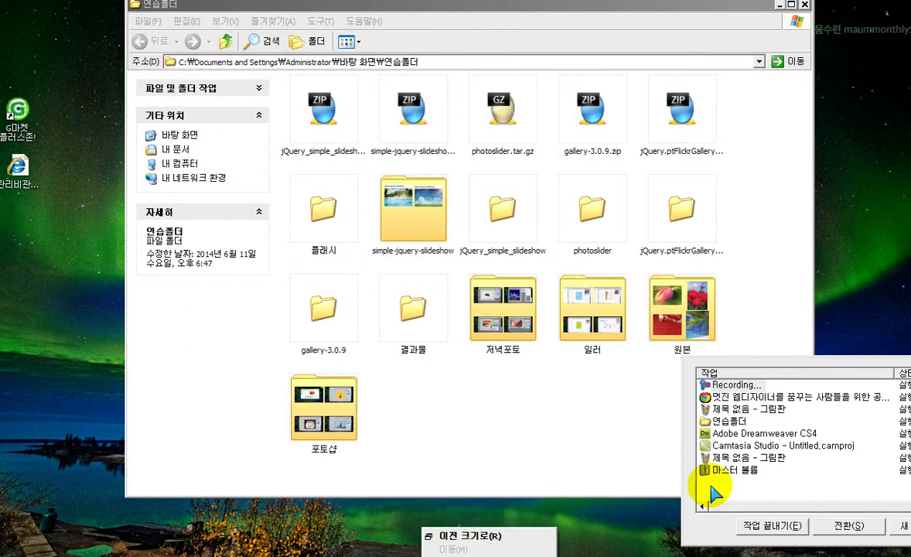
pyautogui.click(715, 445)
pyautogui.click(712, 433)
pyautogui.click(727, 421)
pyautogui.click(758, 526)
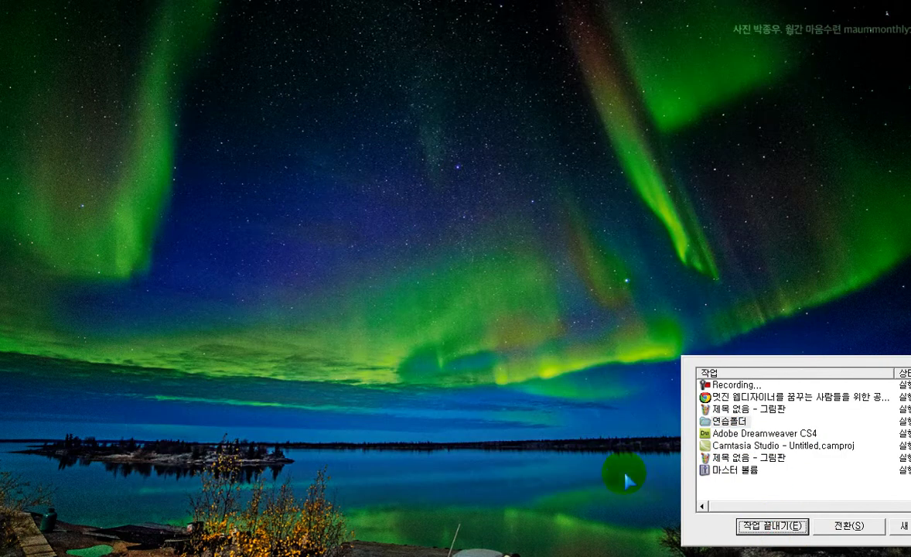
pyautogui.click(758, 526)
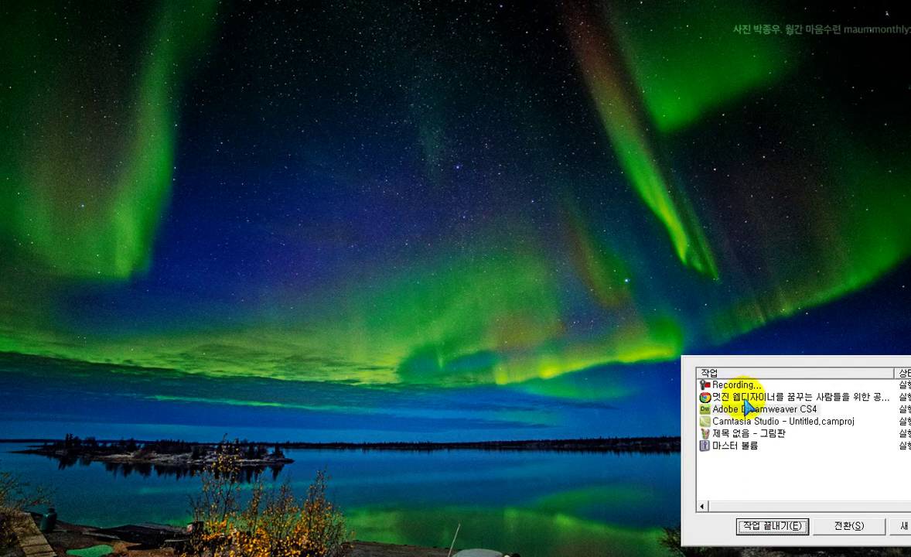
# - End the remaining untitled Paint task and the 마스터 볼륨 task
pyautogui.click(715, 433)
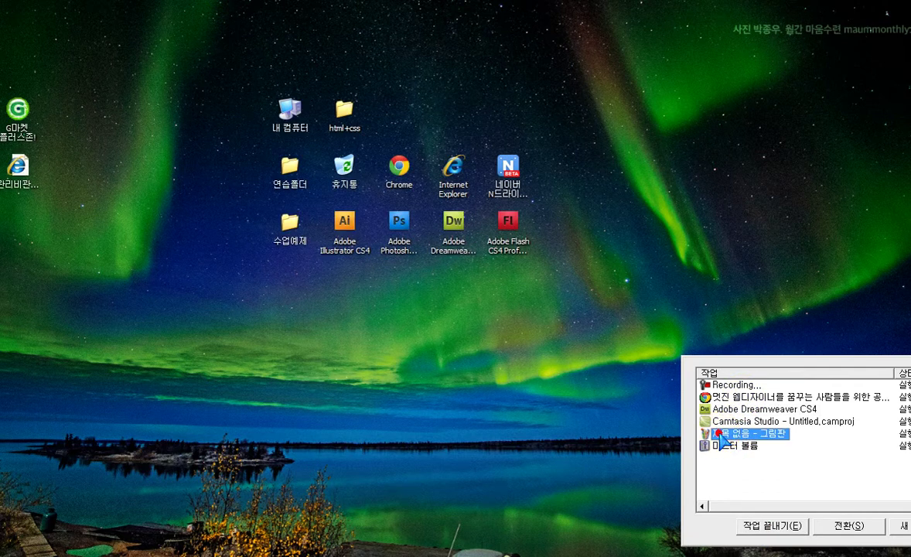
pyautogui.click(758, 526)
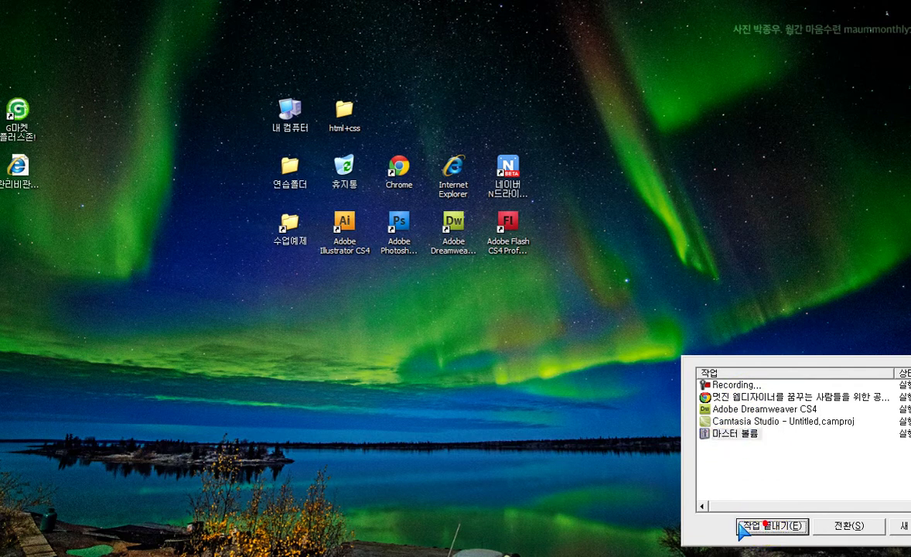
pyautogui.click(716, 433)
pyautogui.click(771, 527)
pyautogui.click(769, 531)
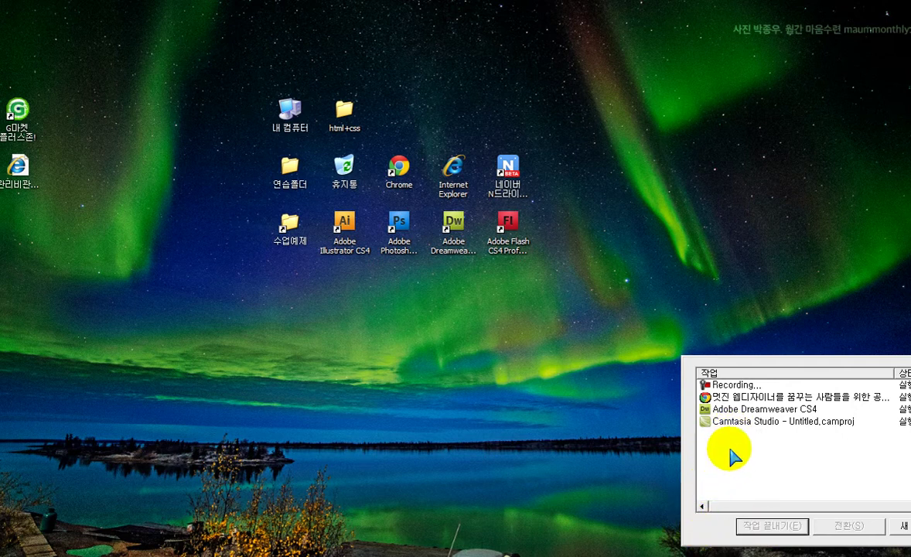
# - End the Adobe Dreamweaver CS4 task in Task Manager
pyautogui.click(742, 410)
pyautogui.click(748, 529)
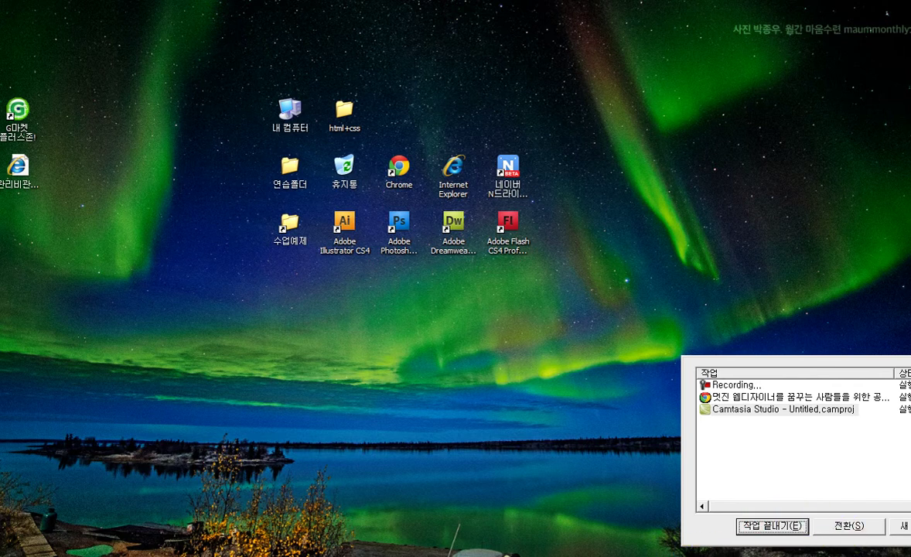
pyautogui.click(737, 384)
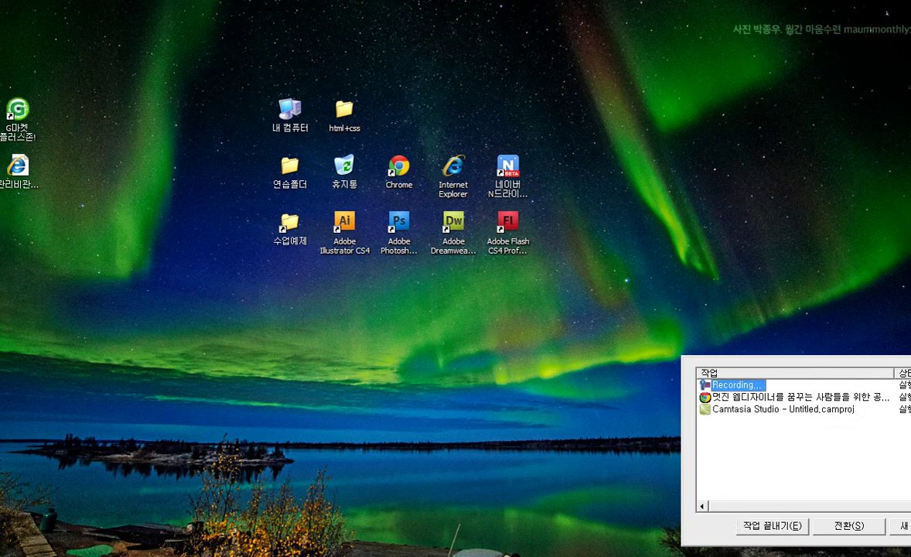
pyautogui.click(844, 525)
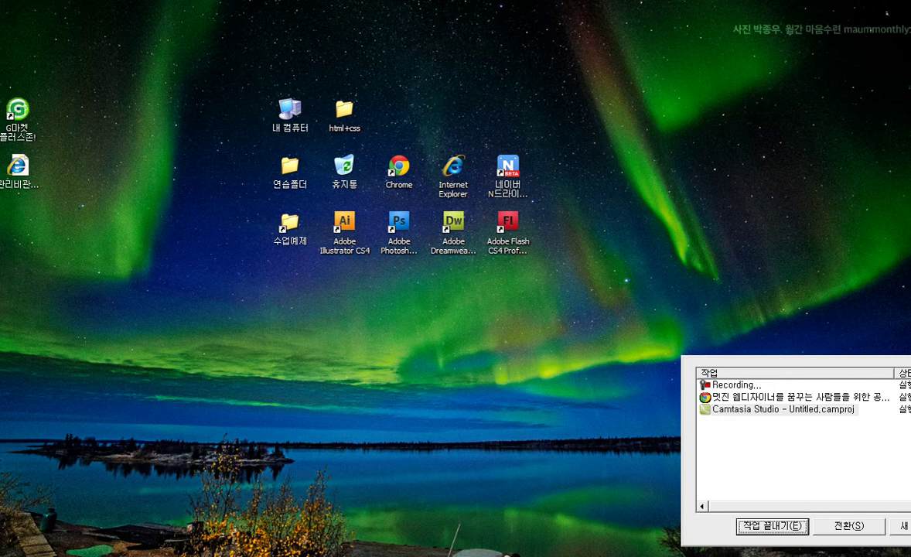
pyautogui.click(737, 384)
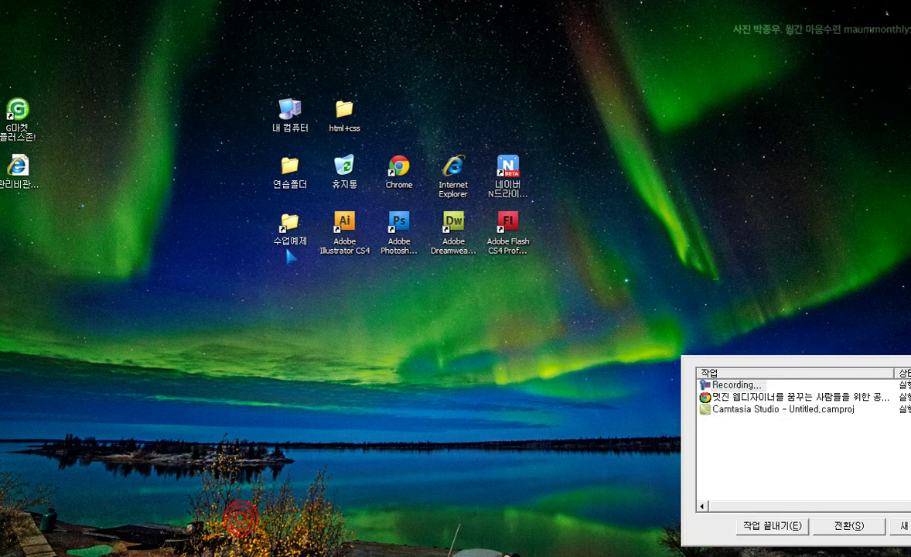
# - Open the 연습폴더 folder from the desktop
pyautogui.click(289, 222)
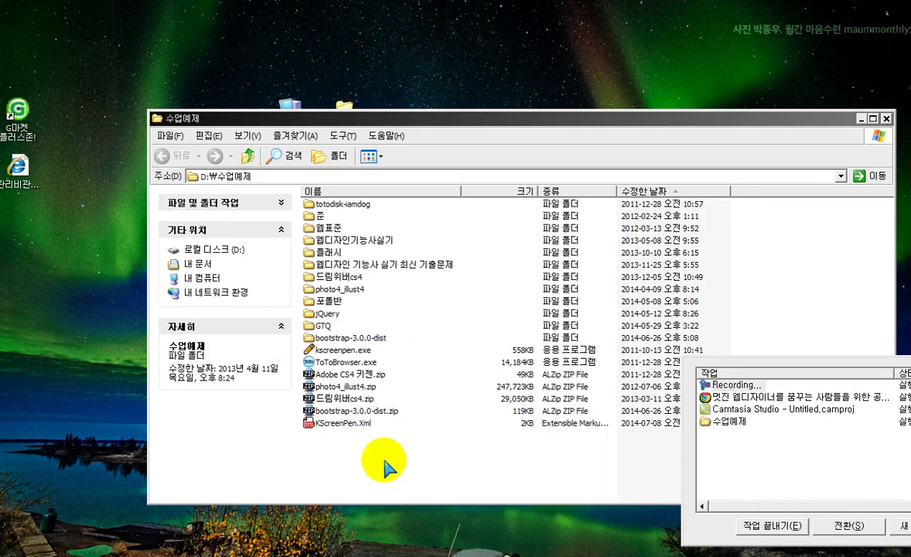
pyautogui.click(886, 118)
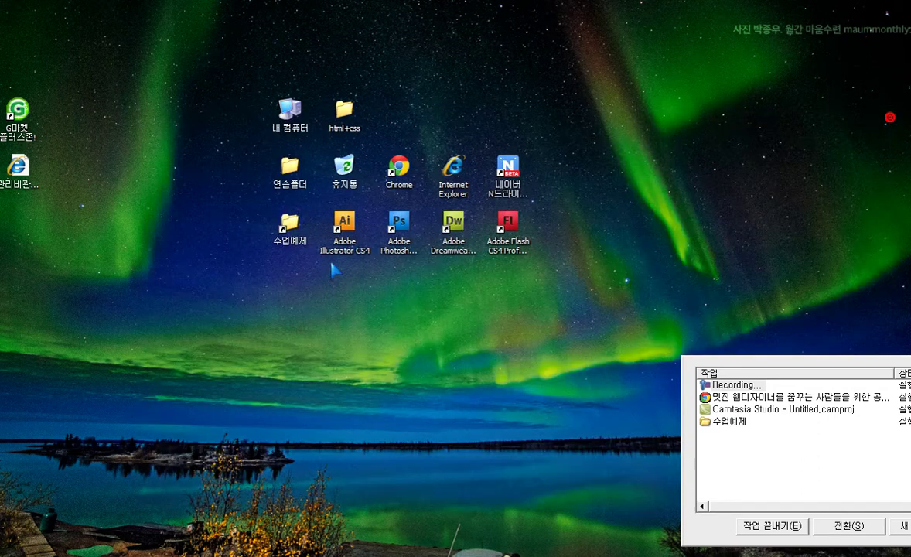
pyautogui.rightClick(402, 389)
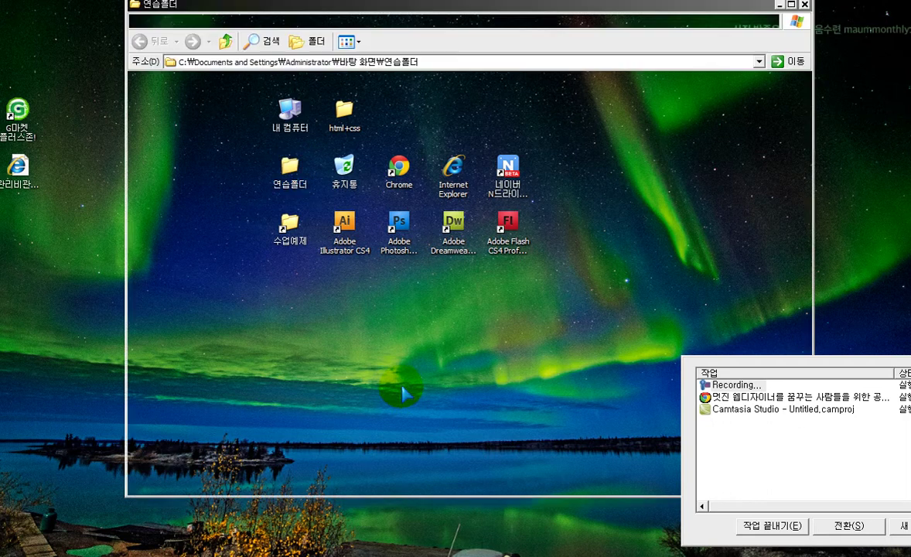
# - Create a new folder named 홈페이지1 inside 연습폴더
pyautogui.rightClick(407, 408)
pyautogui.click(437, 414)
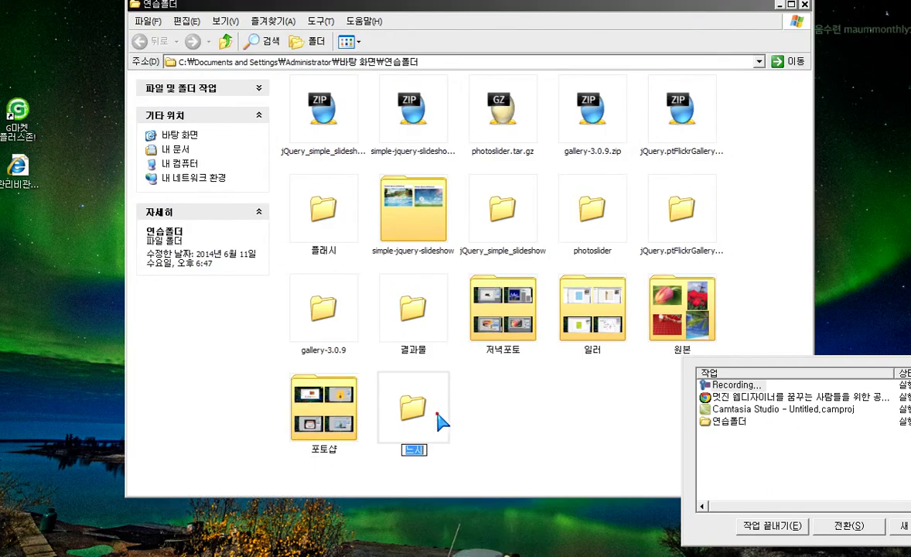
pyautogui.write('홈페')
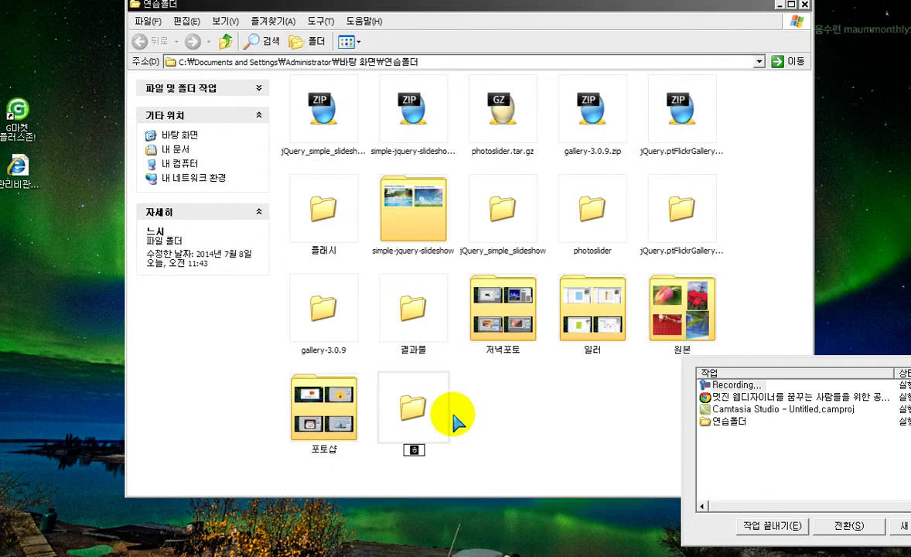
pyautogui.write('이지')
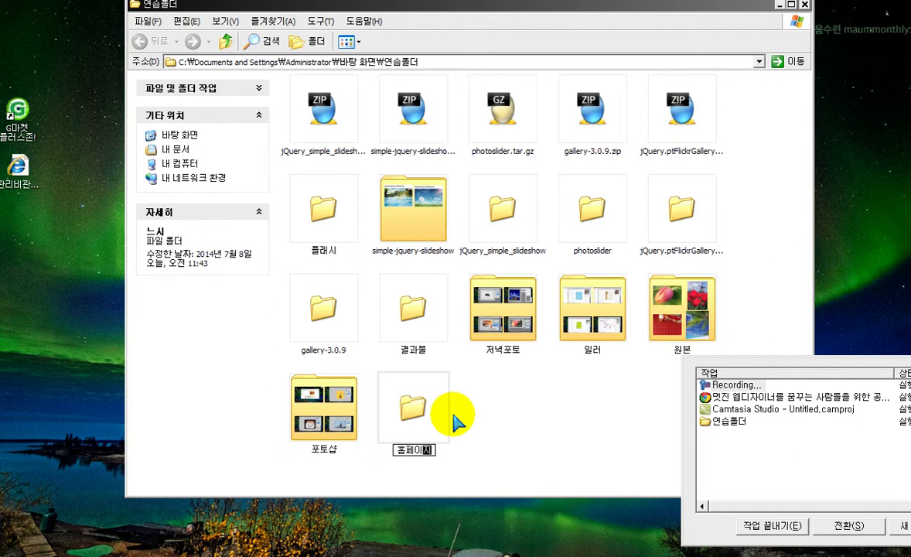
pyautogui.write('1')
pyautogui.press('Return')
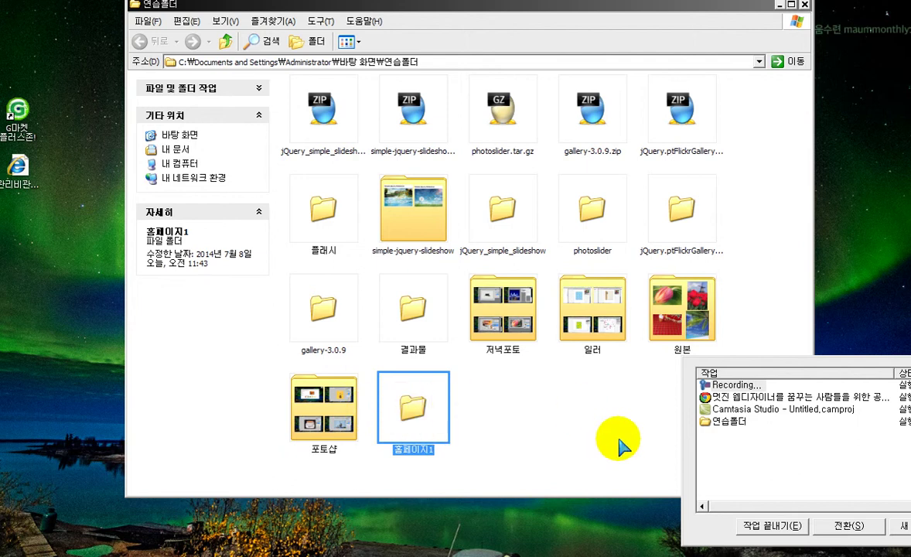
# - Open the 홈페이지1 folder and create a subfolder named images in it
pyautogui.click(696, 443)
pyautogui.doubleClick(410, 418)
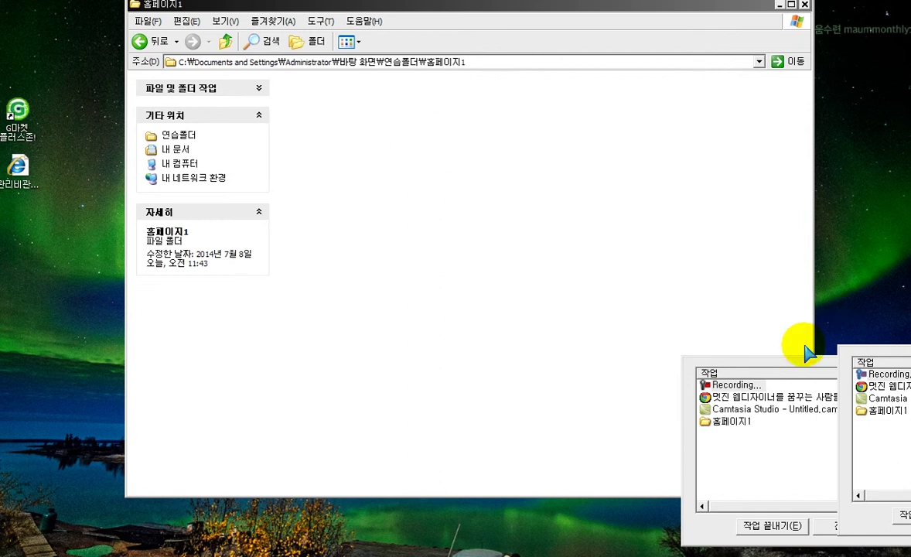
pyautogui.click(706, 383)
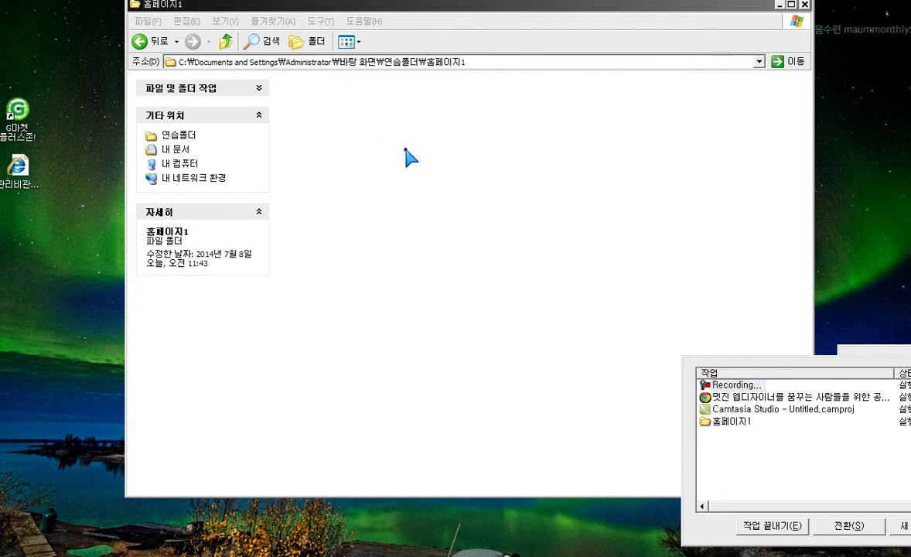
pyautogui.rightClick(408, 152)
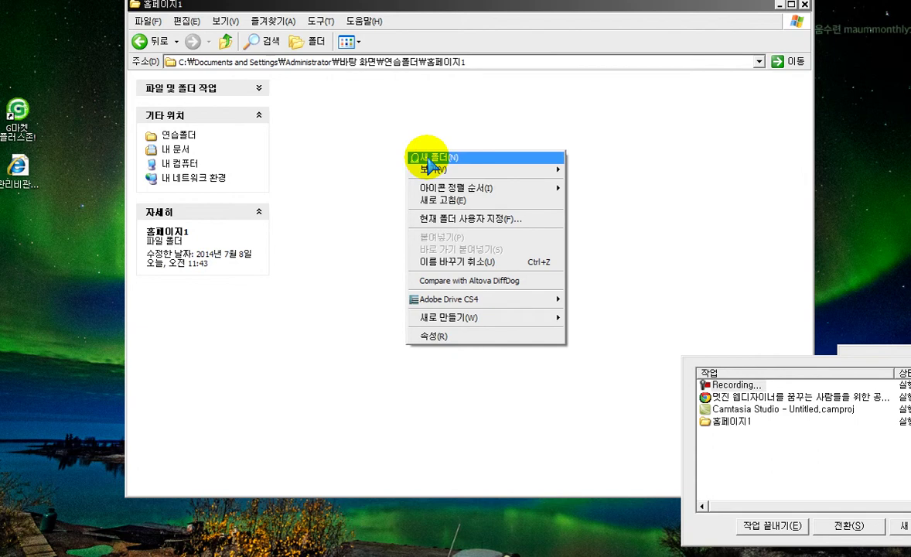
pyautogui.click(429, 157)
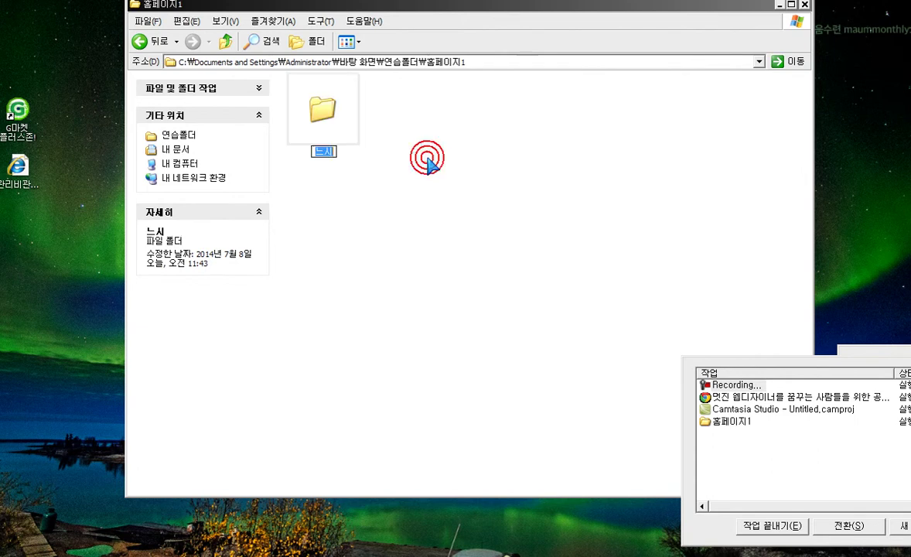
pyautogui.write('images')
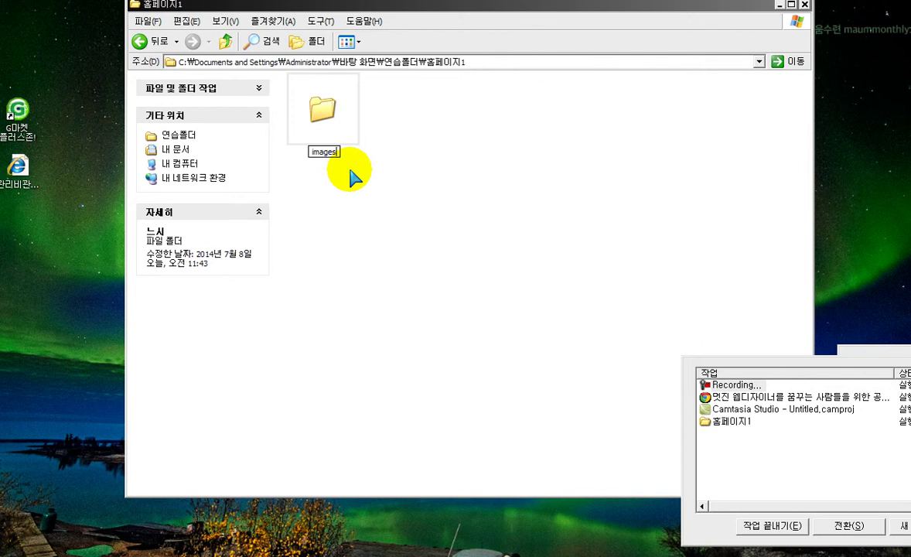
pyautogui.press('Return')
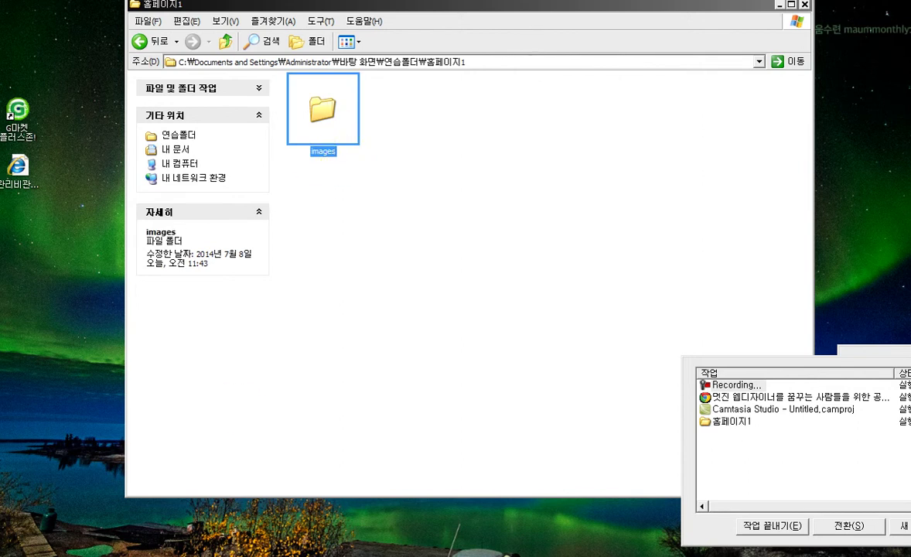
# - Open Paint, paste the captured screenshot and magnify it around the images folder
pyautogui.press('super')
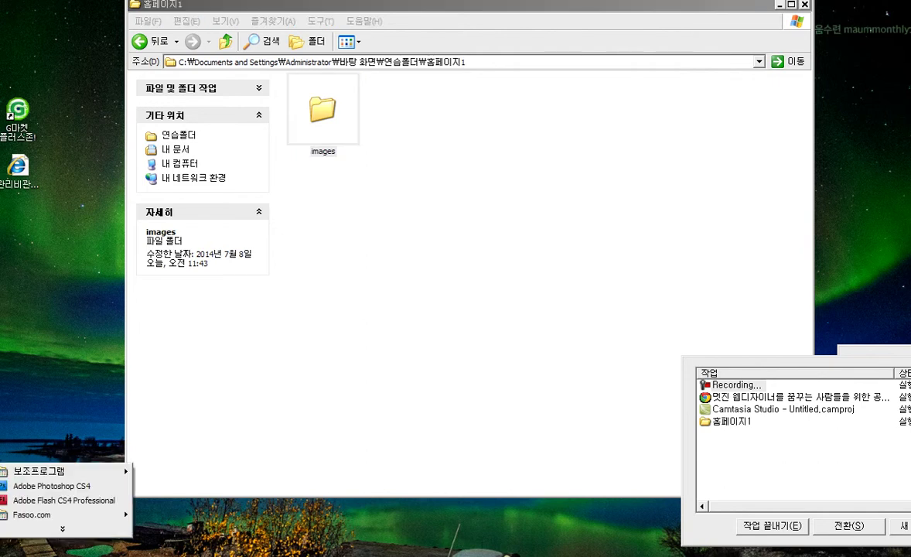
pyautogui.press('Escape')
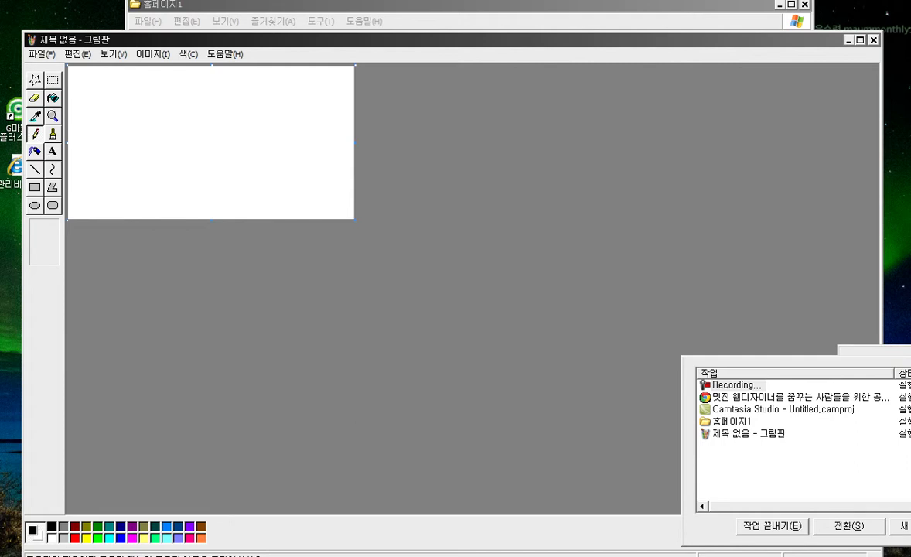
pyautogui.hotkey('ctrl', 'v')
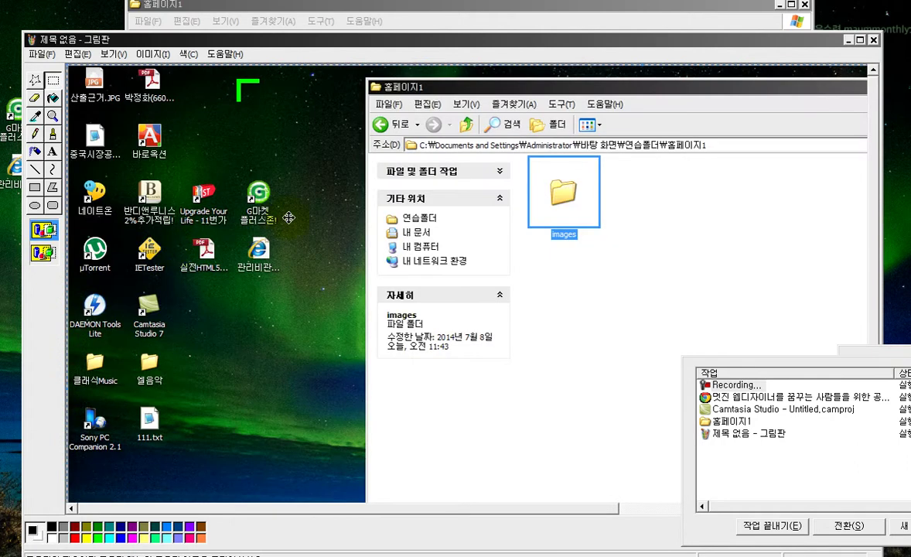
pyautogui.click(53, 115)
pyautogui.click(572, 211)
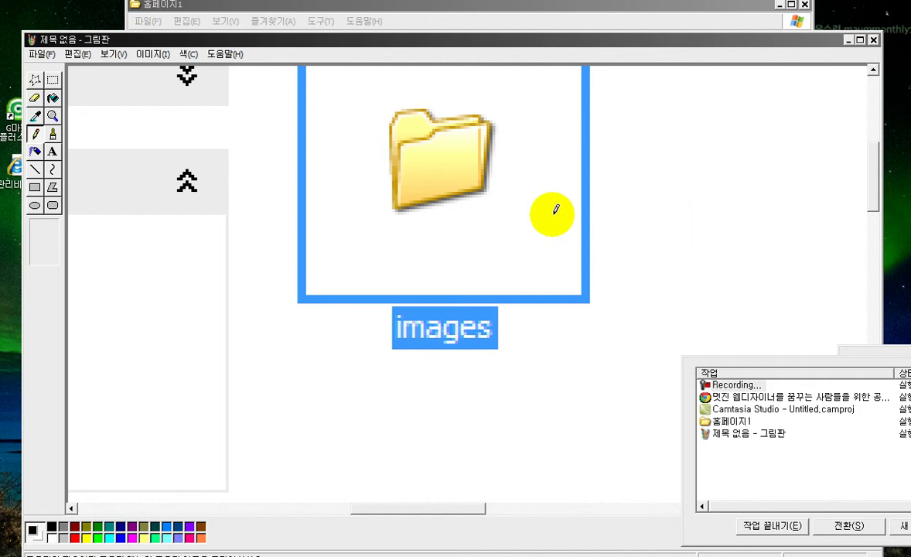
# - Return to the 홈페이지1 folder window and open the images folder
pyautogui.click(634, 14)
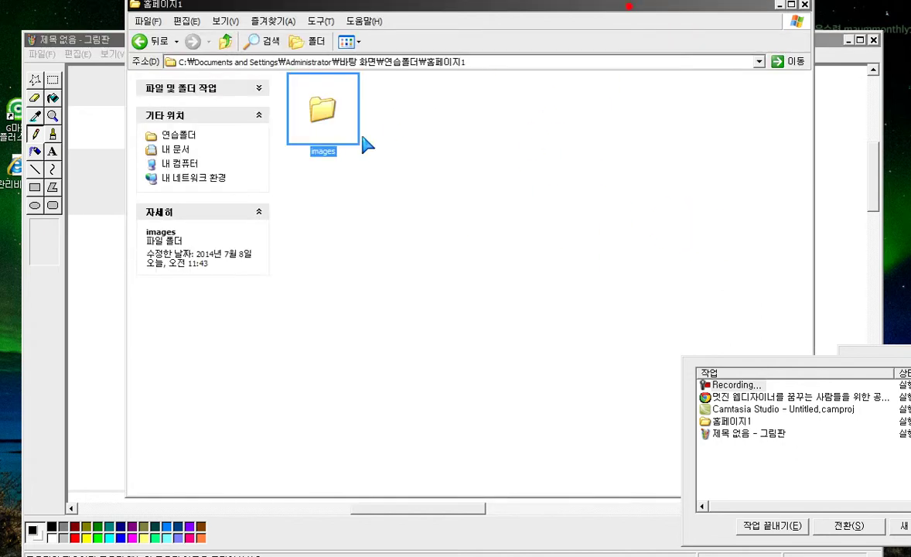
pyautogui.doubleClick(318, 127)
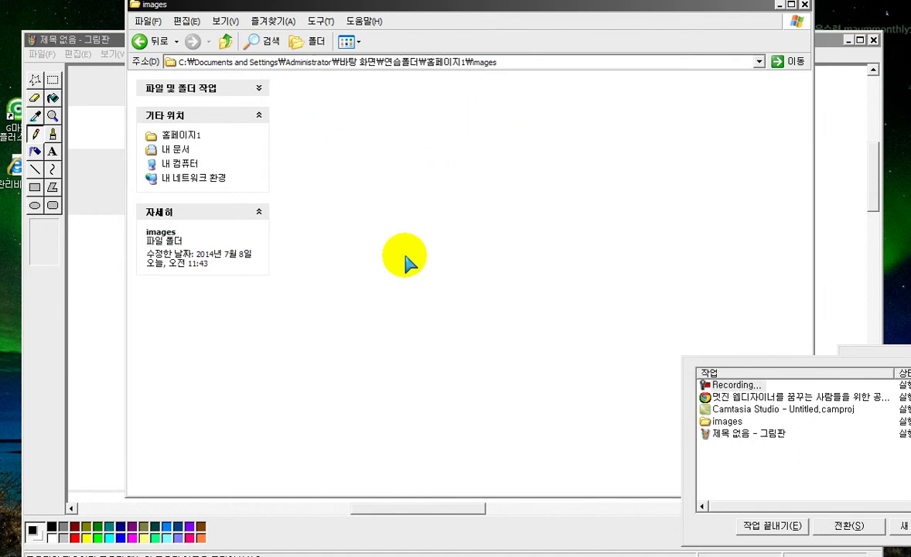
# - Minimize the Paint window and the images folder window so that the desktop icons are accessible
pyautogui.click(719, 384)
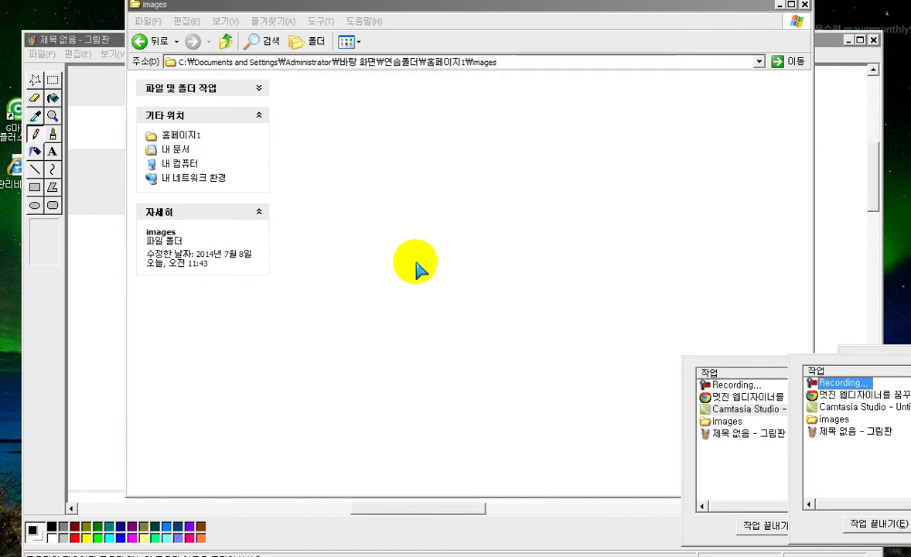
pyautogui.moveTo(146, 8); pyautogui.dragTo(136, 34)
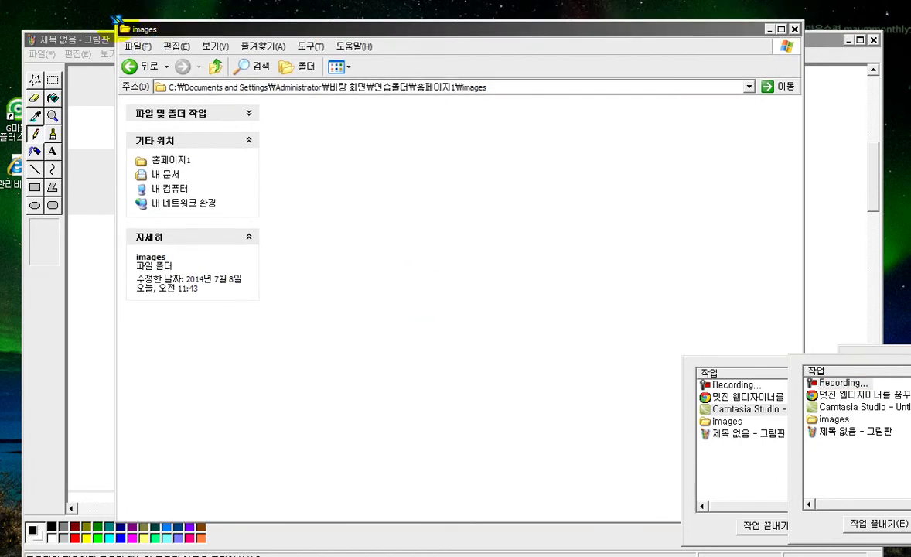
pyautogui.click(847, 40)
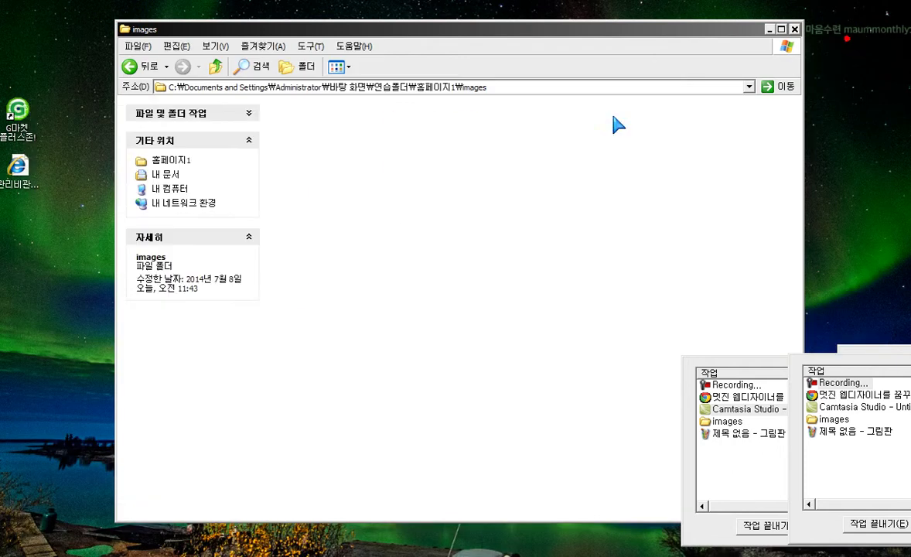
pyautogui.click(769, 29)
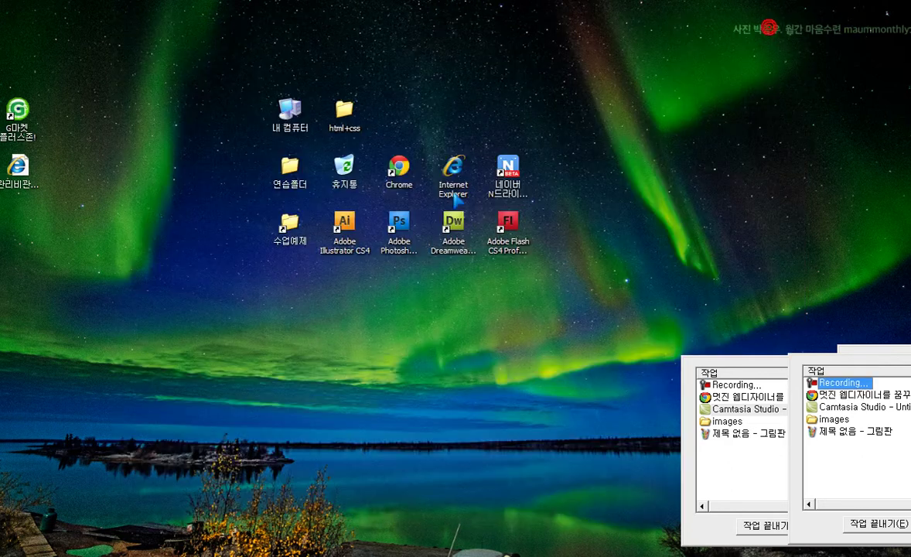
pyautogui.click(696, 421)
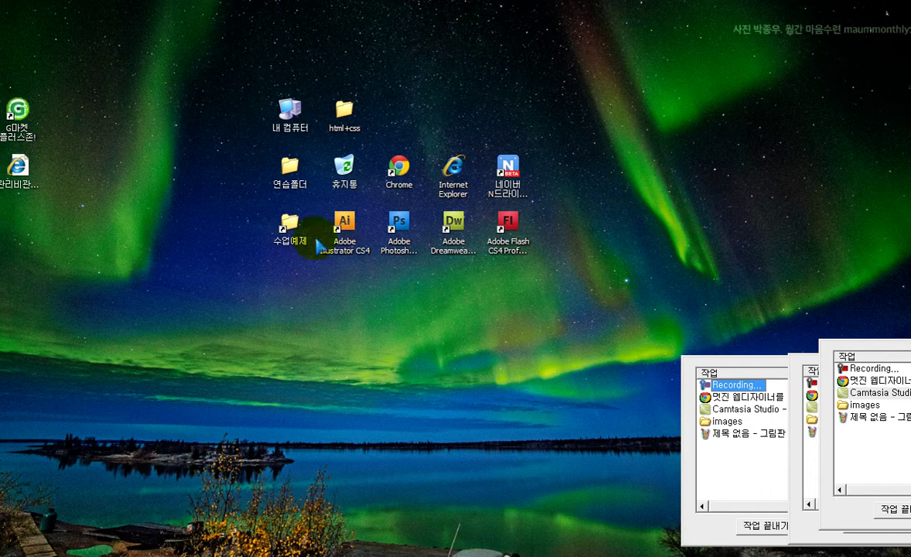
# - Open the 수업예제 folder from the desktop and enter its GTQ subfolder
pyautogui.doubleClick(291, 226)
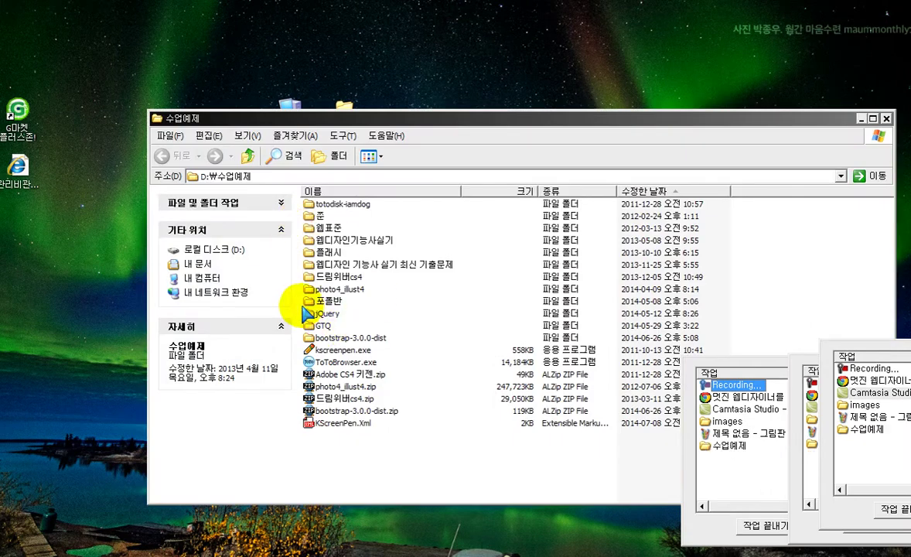
pyautogui.click(317, 326)
pyautogui.doubleClick(317, 327)
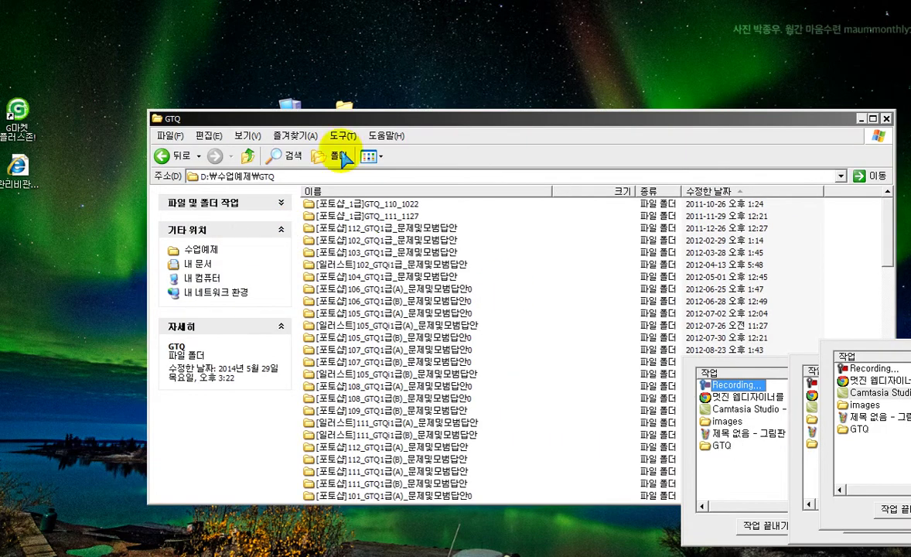
pyautogui.moveTo(433, 113); pyautogui.dragTo(382, 46)
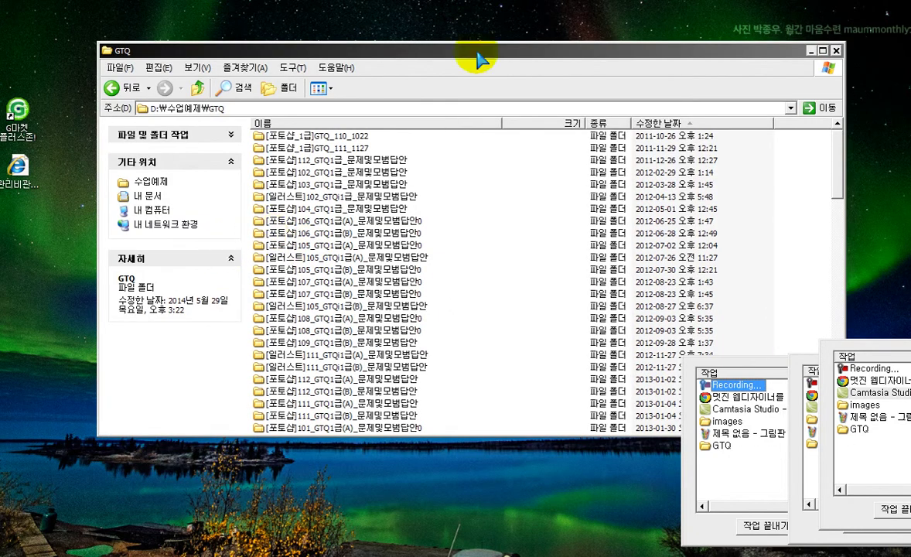
# - Sort the GTQ folder by modified date, newest first, and open the [포토샵]14105_GTQ 1급(A)_문제및모범답안 folder
pyautogui.click(690, 124)
pyautogui.click(691, 124)
pyautogui.click(690, 123)
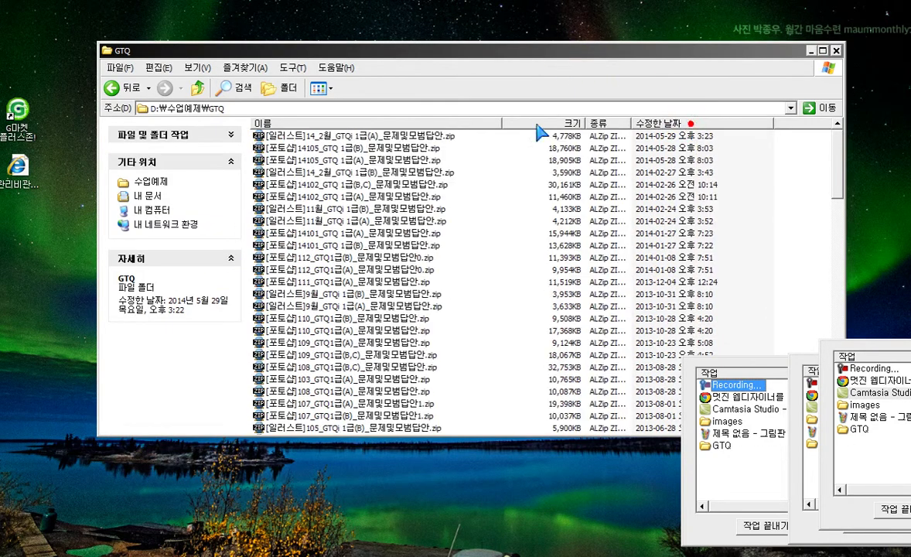
pyautogui.scroll(-10, 386, 148)
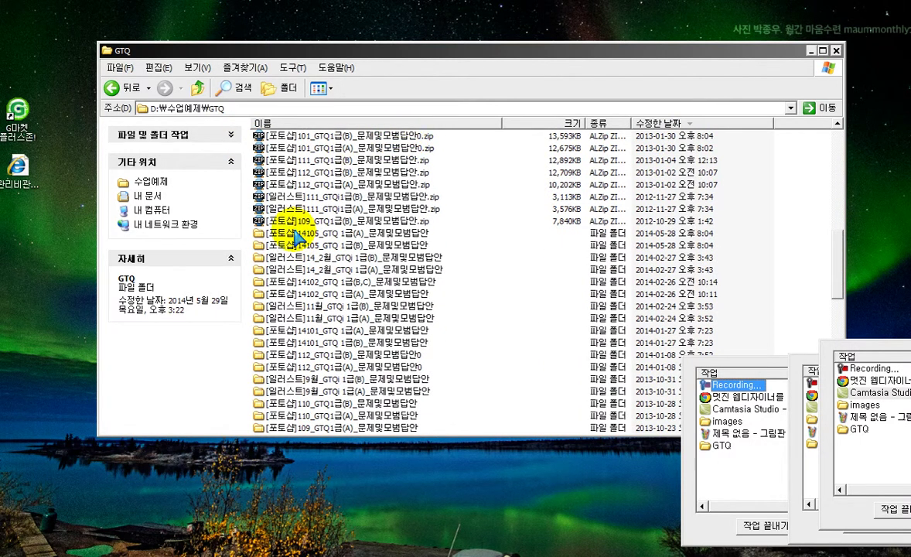
pyautogui.doubleClick(270, 245)
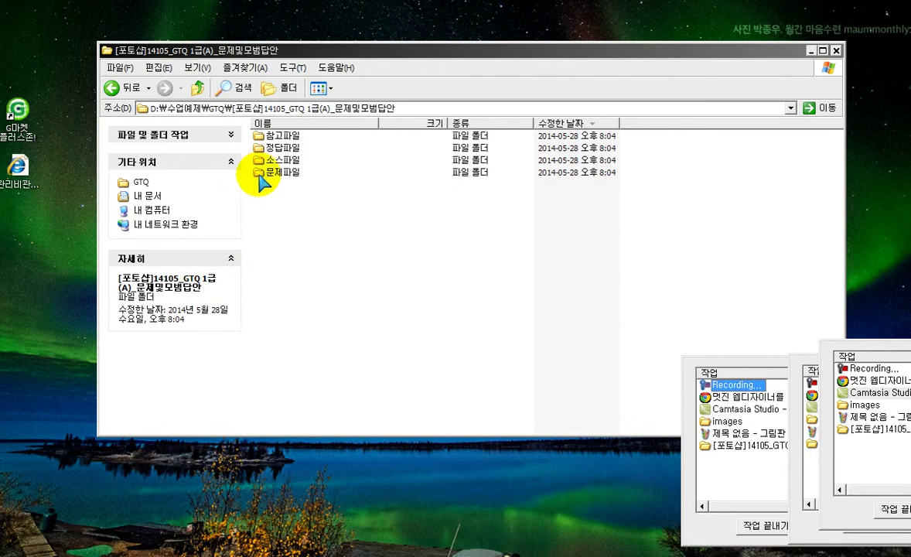
# - Look through the PSD files in the 참고파일 folder and return to its parent folder
pyautogui.doubleClick(267, 137)
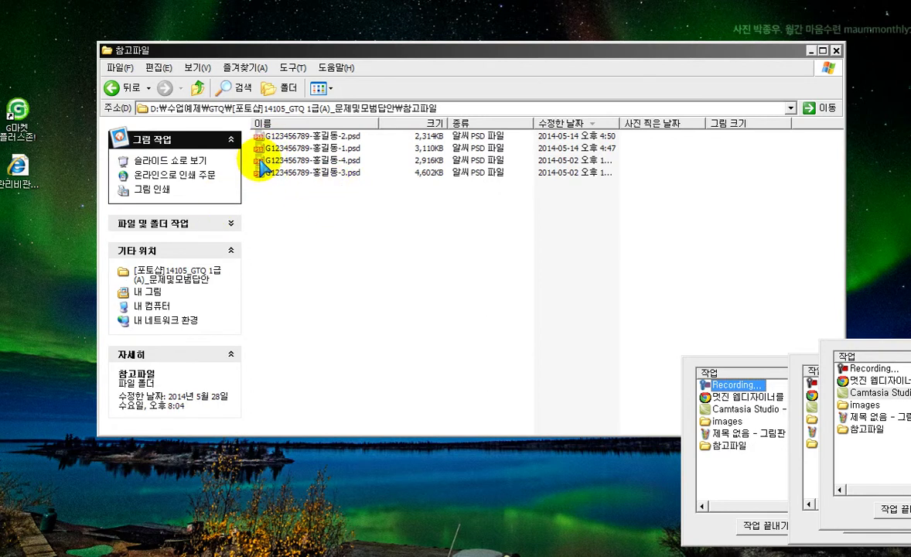
pyautogui.click(262, 161)
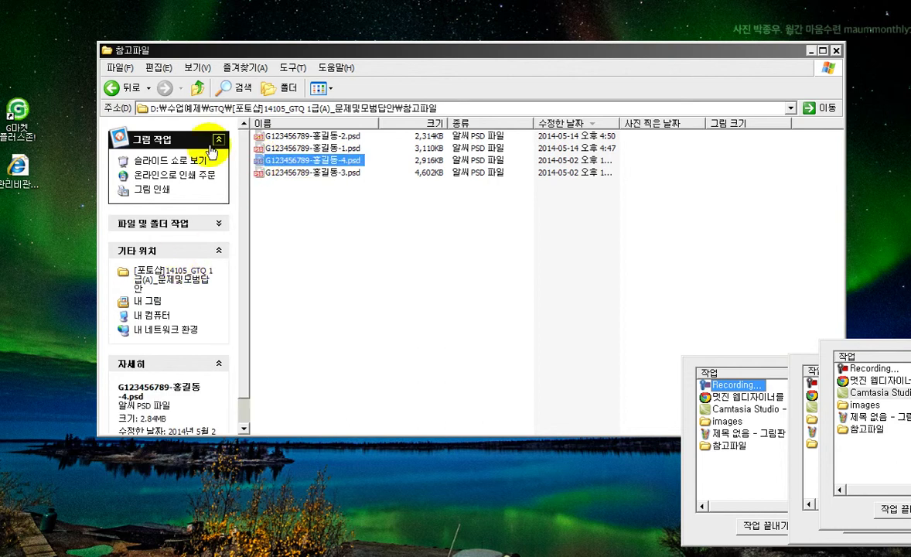
pyautogui.click(113, 88)
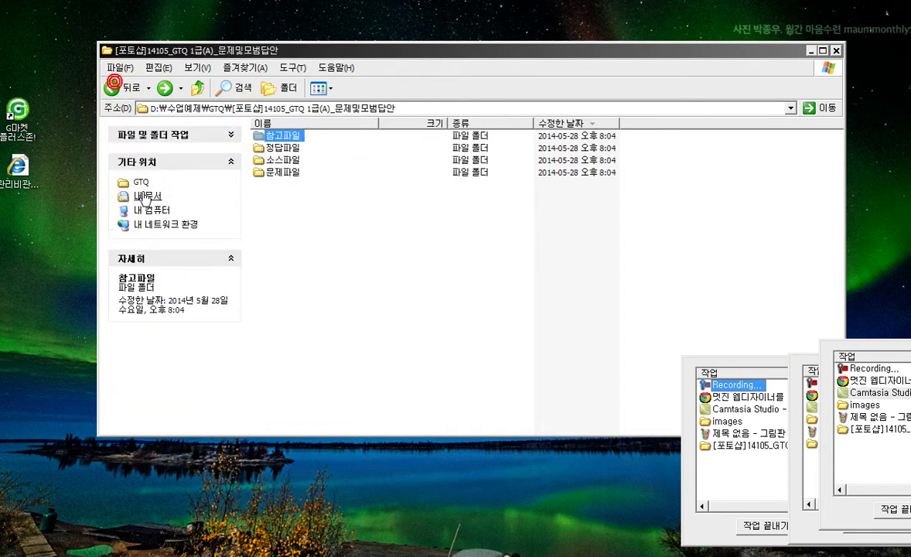
# - Copy the 600 x 400 JPG file ending in -4 from the 정답파일 folder and switch to the images folder window
pyautogui.doubleClick(260, 147)
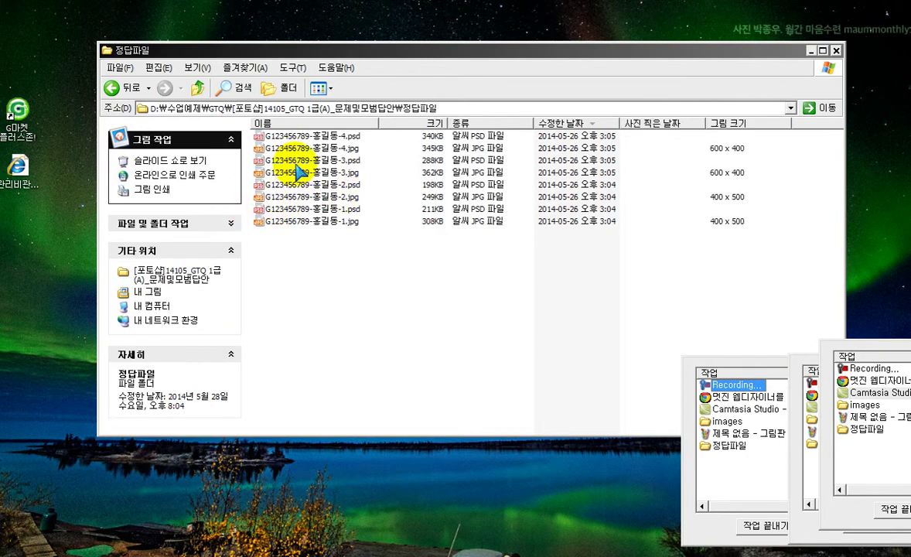
pyautogui.click(267, 148)
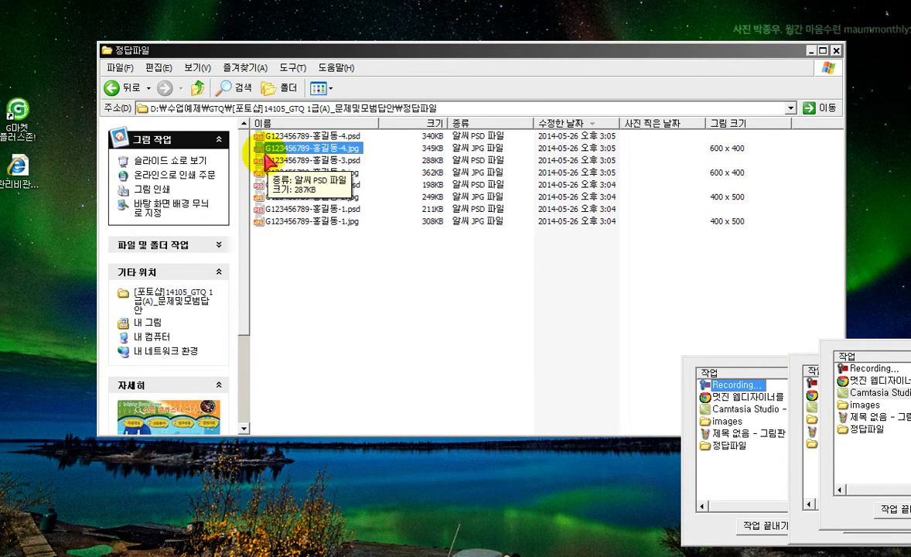
pyautogui.hotkey('alt', 'Tab')
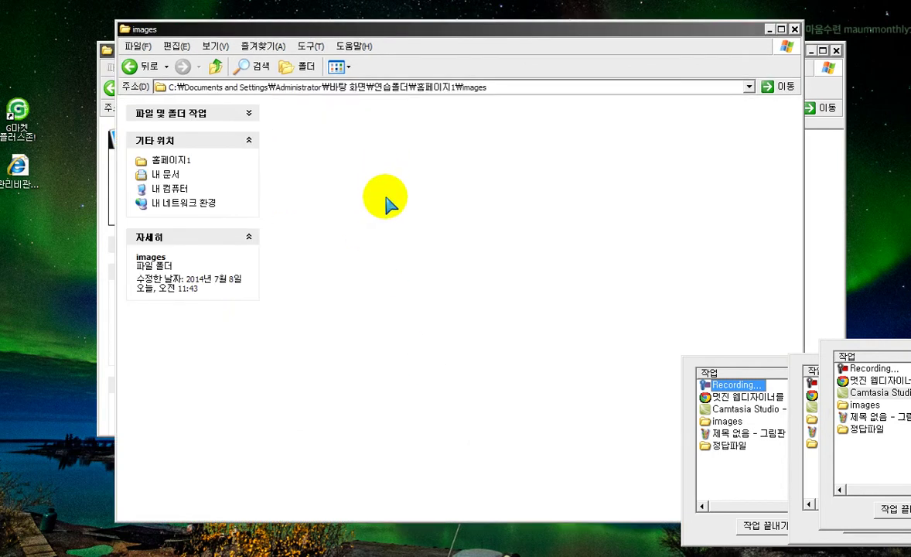
# - View the website design of the PSD ending in -4 in the ALSee image viewer, then return to the images folder
pyautogui.hotkey('alt', 'Tab')
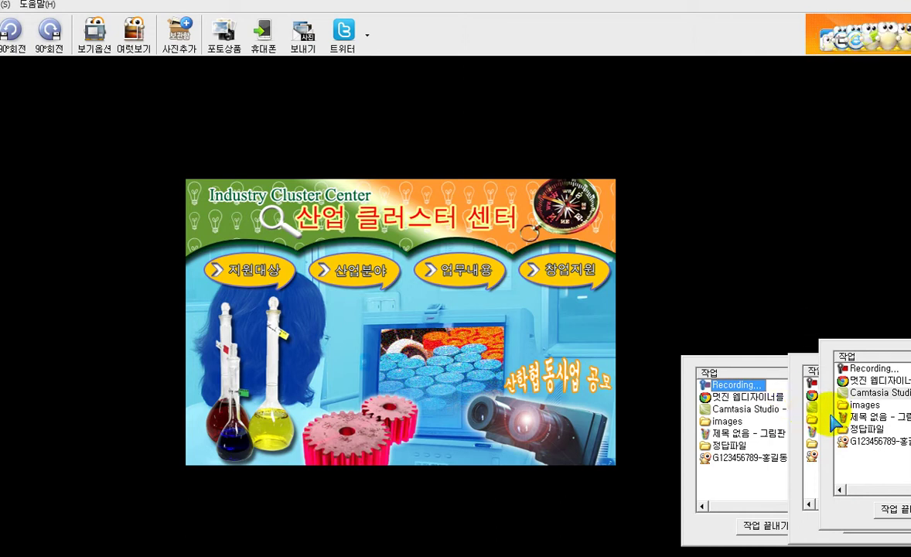
pyautogui.moveTo(813, 452)
pyautogui.mouseDown()
pyautogui.moveTo(826, 377)
pyautogui.moveTo(800, 366)
pyautogui.moveTo(864, 414)
pyautogui.moveTo(801, 457)
pyautogui.mouseUp()
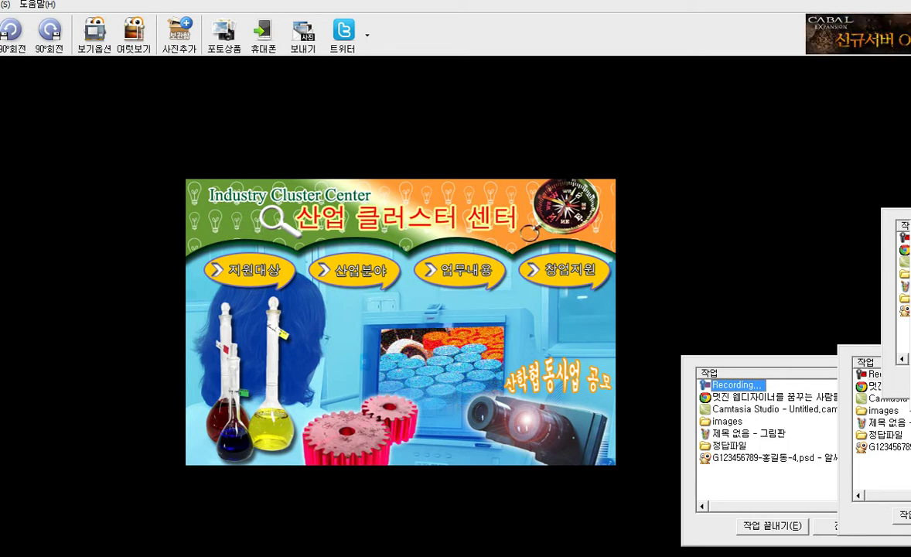
pyautogui.hotkey('alt', 'Tab')
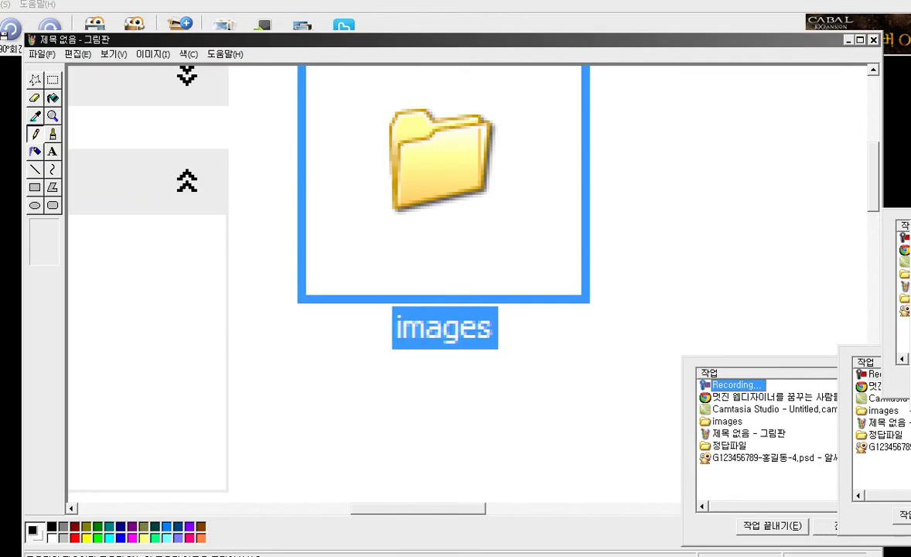
pyautogui.hotkey('alt', 'Tab')
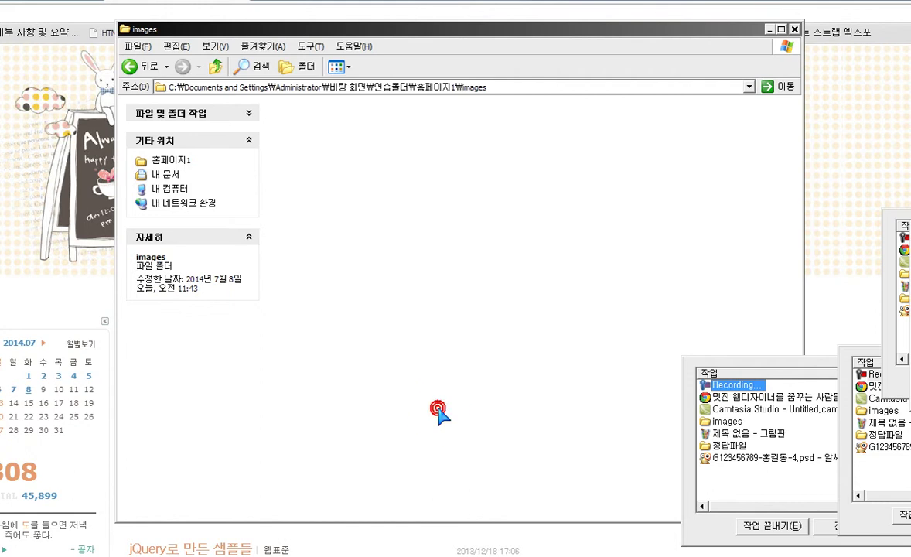
# - Paste the copied JPG file into the images folder
pyautogui.click(407, 280)
pyautogui.hotkey('ctrl', 'v')
pyautogui.click(337, 243)
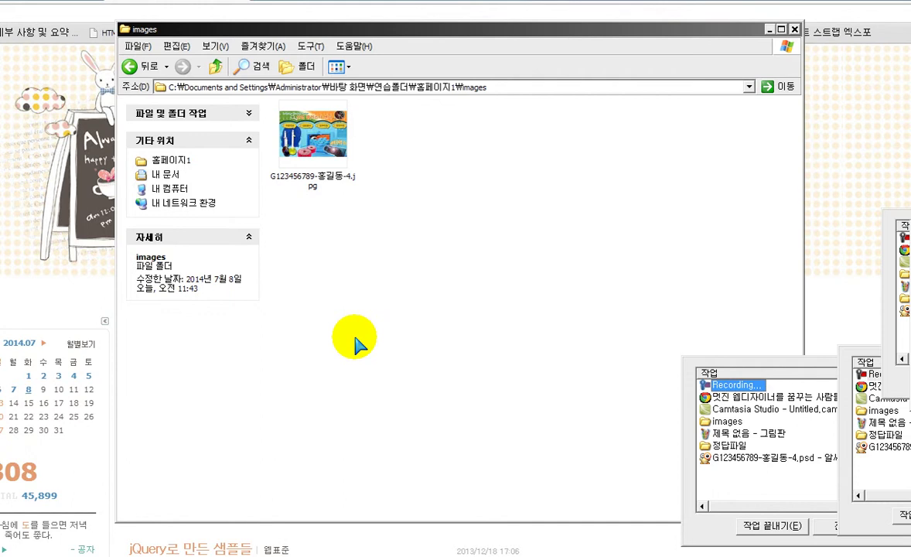
# - Open the pasted JPG in Adobe Photoshop CS4 to check its layers, and close the document again
pyautogui.click(309, 132)
pyautogui.rightClick(320, 141)
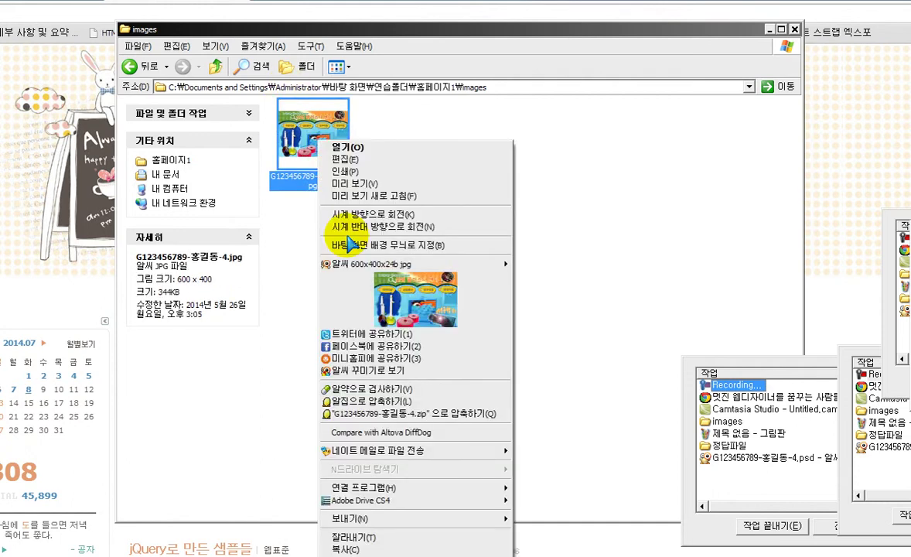
pyautogui.moveTo(430, 489)
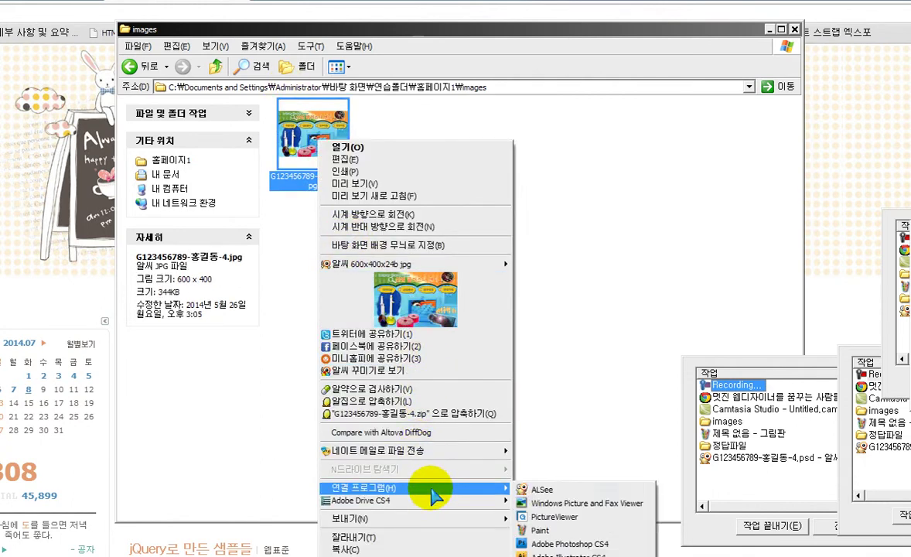
pyautogui.click(576, 543)
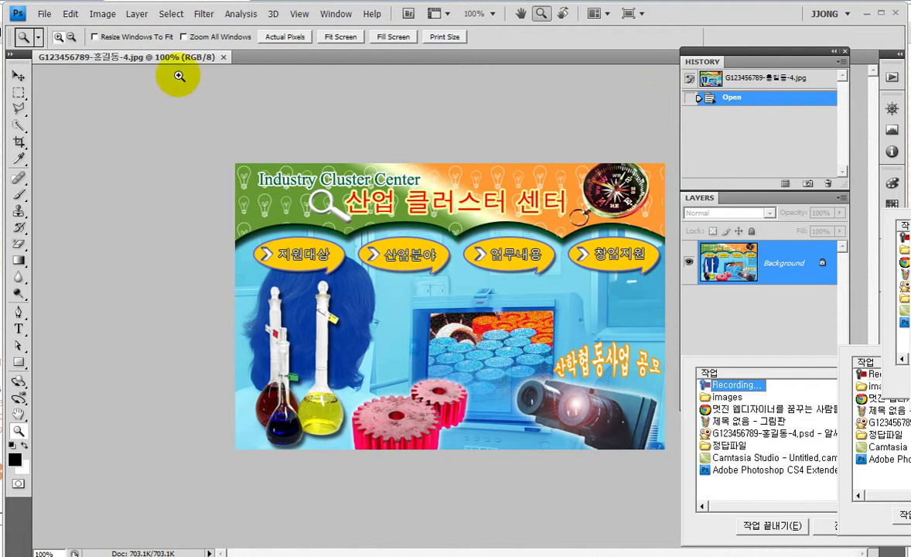
pyautogui.click(224, 58)
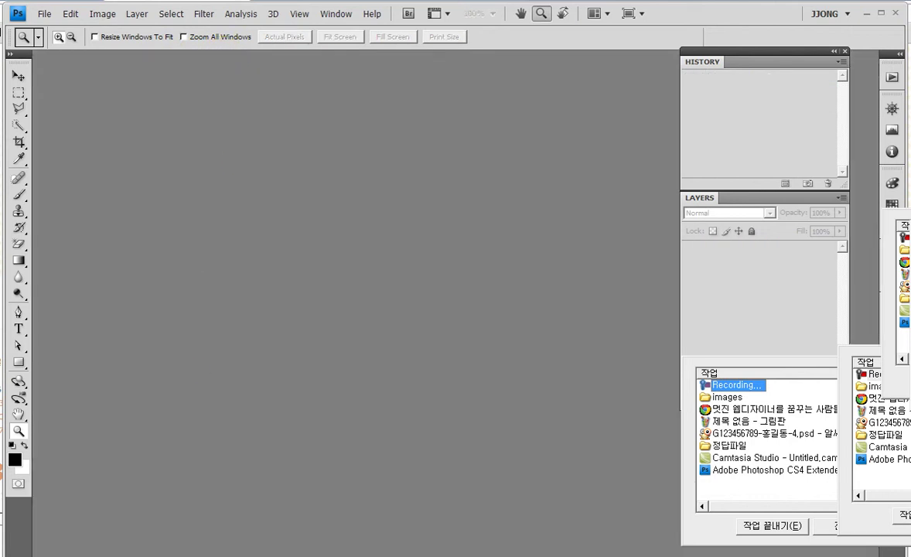
# - Go back to the 참고파일 folder and open its PSD file ending in -4 in Adobe Photoshop CS4
pyautogui.hotkey('alt', 'Tab')
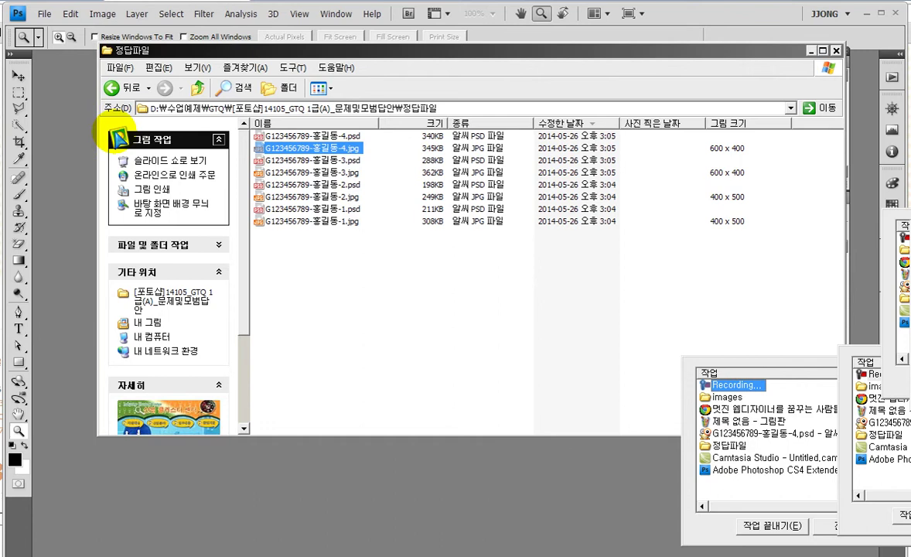
pyautogui.click(112, 88)
pyautogui.doubleClick(264, 137)
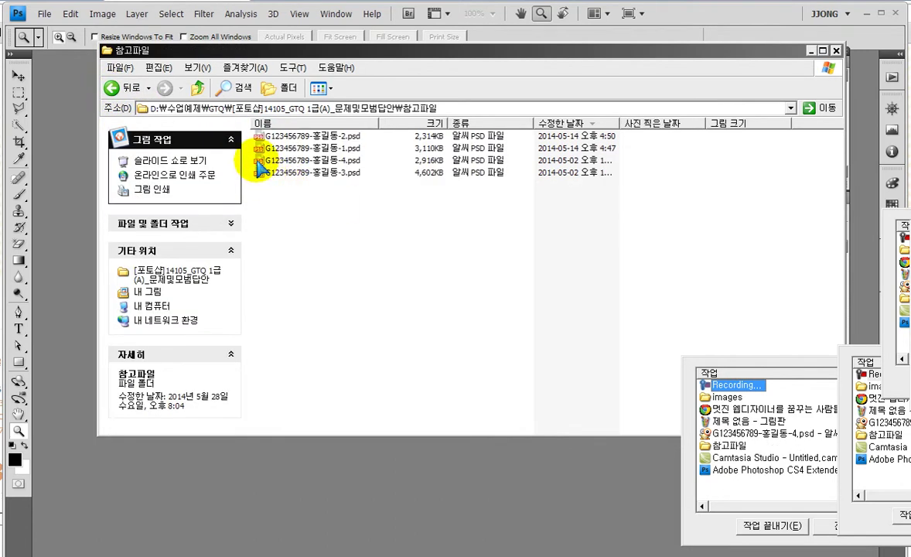
pyautogui.click(263, 160)
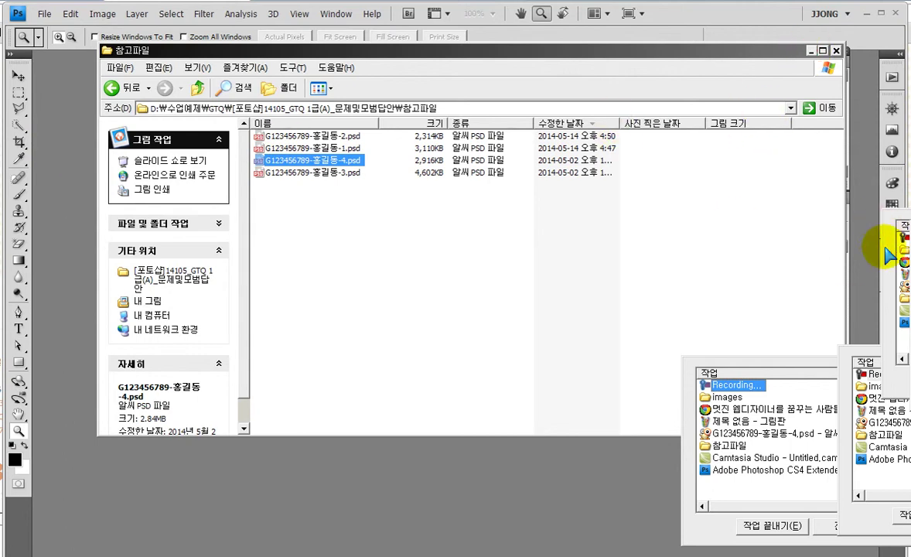
pyautogui.click(839, 431)
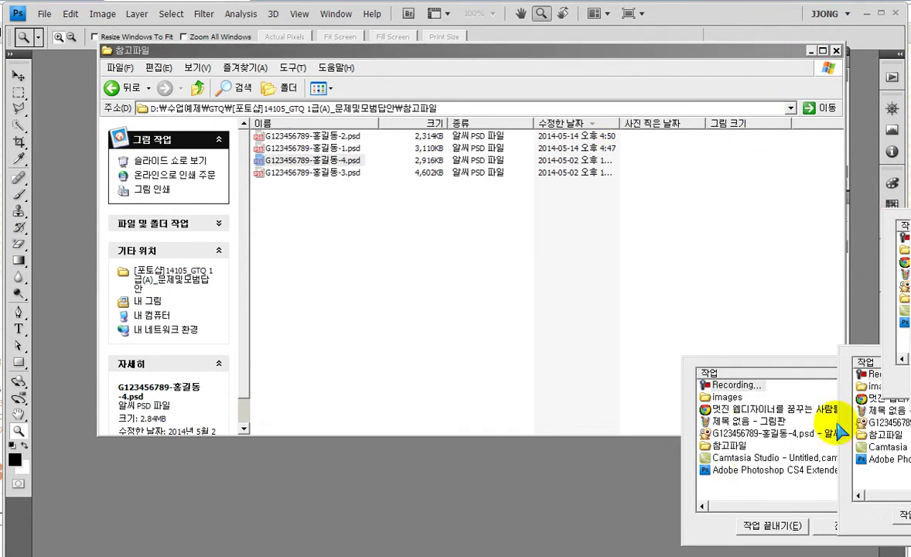
pyautogui.doubleClick(708, 431)
pyautogui.click(736, 384)
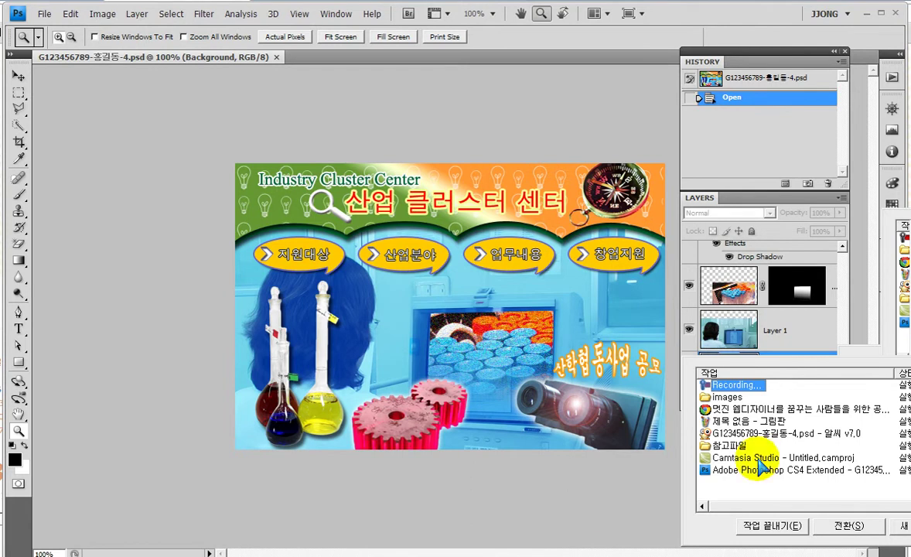
pyautogui.click(705, 493)
pyautogui.moveTo(840, 507); pyautogui.dragTo(910, 507)
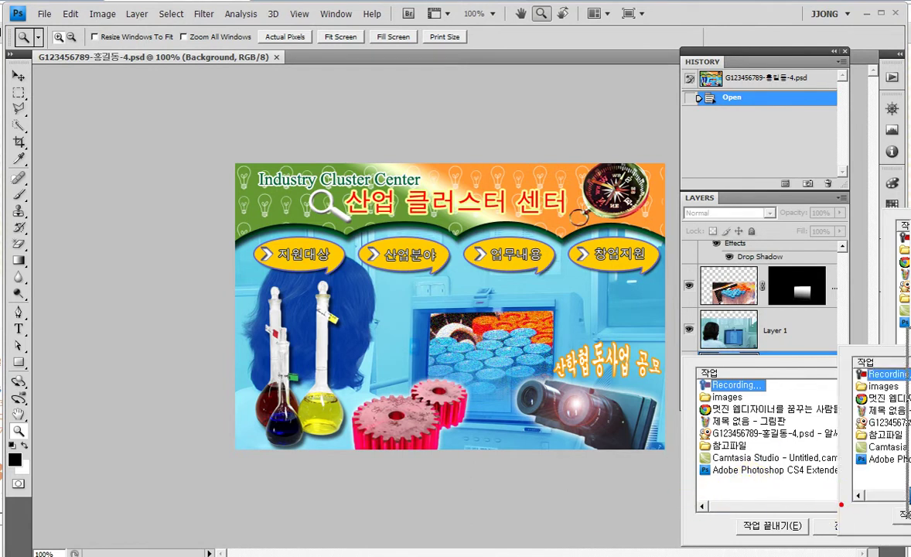
pyautogui.click(690, 489)
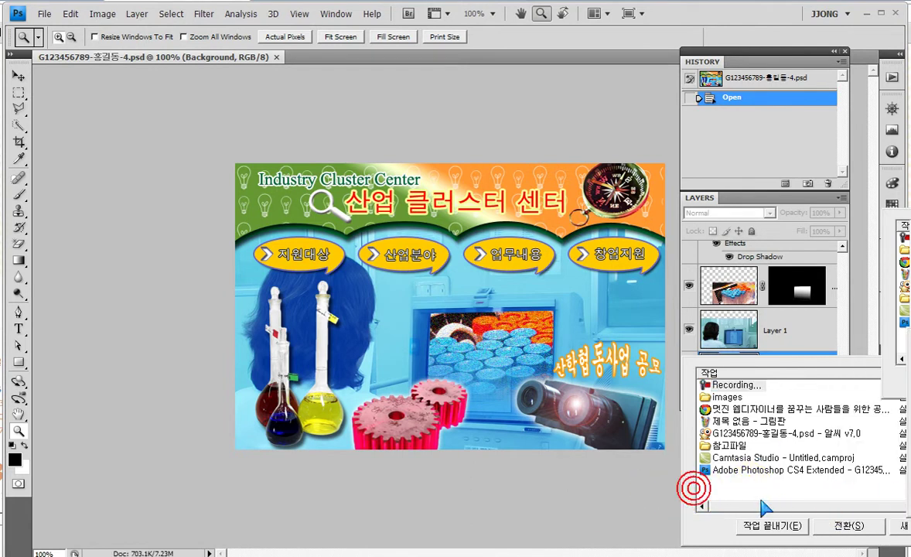
pyautogui.click(681, 466)
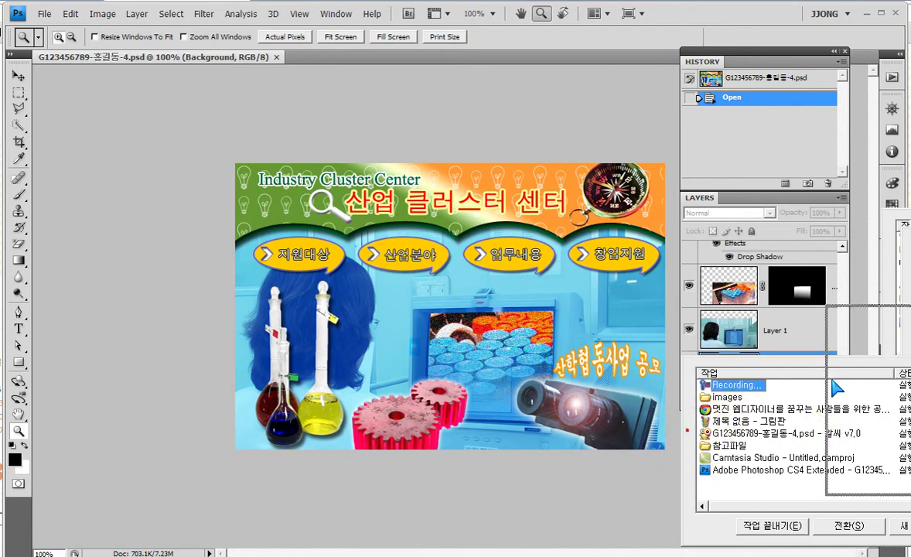
pyautogui.click(685, 434)
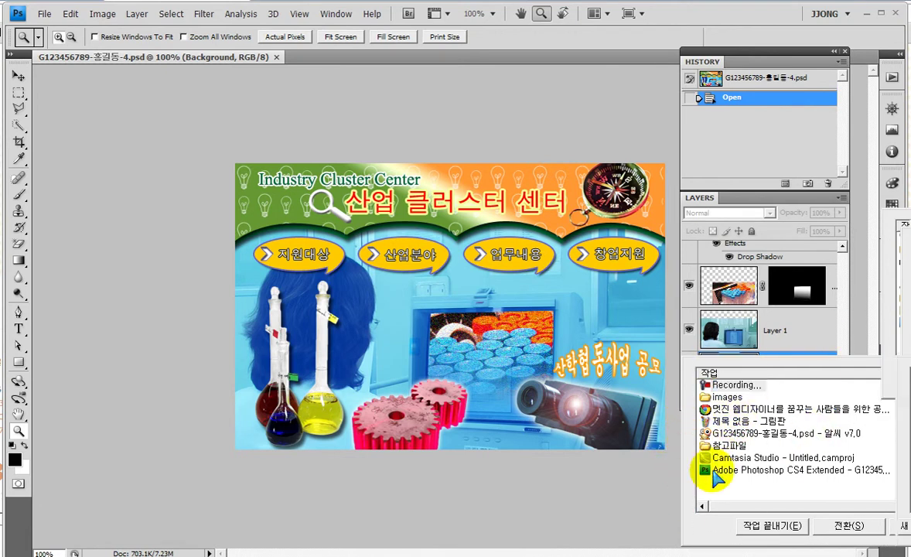
pyautogui.click(680, 474)
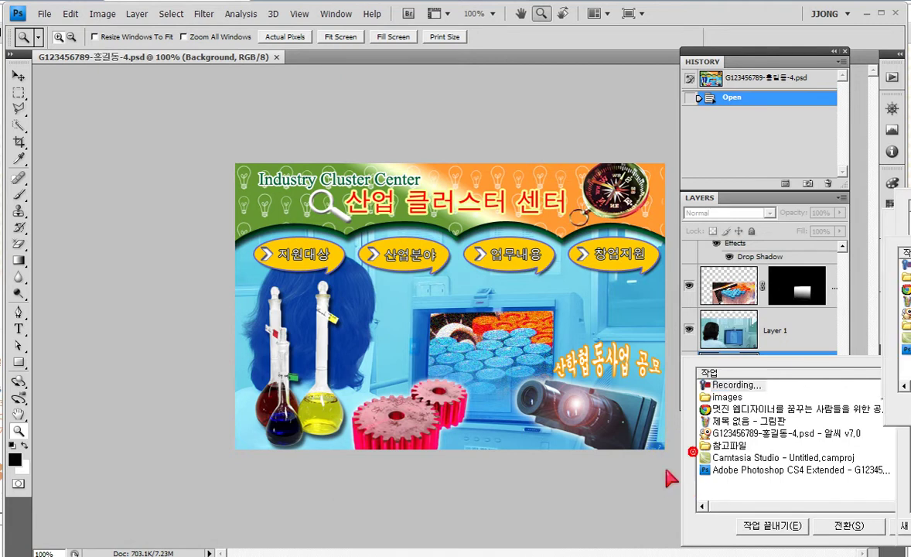
pyautogui.click(686, 478)
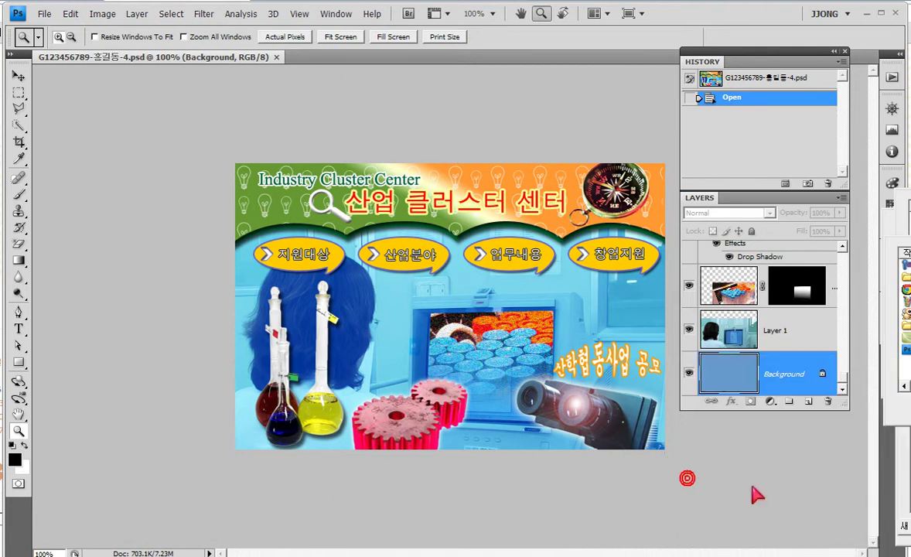
pyautogui.click(895, 371)
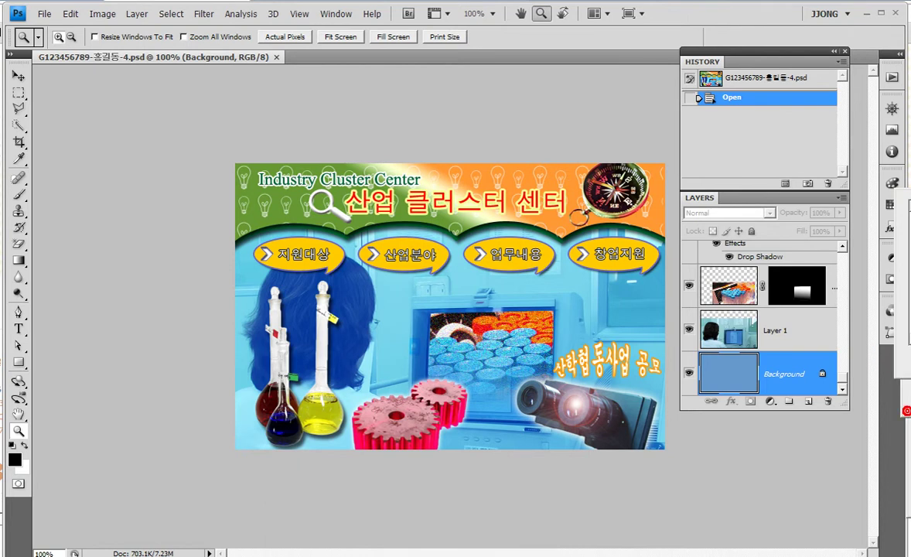
pyautogui.click(899, 398)
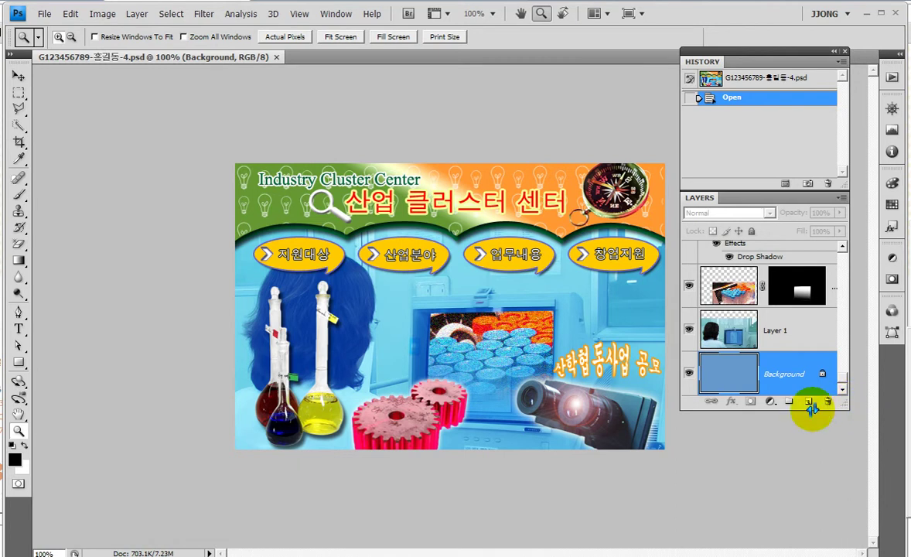
# - Activate the Move tool and lengthen the Layers panel to show more layers
pyautogui.click(18, 76)
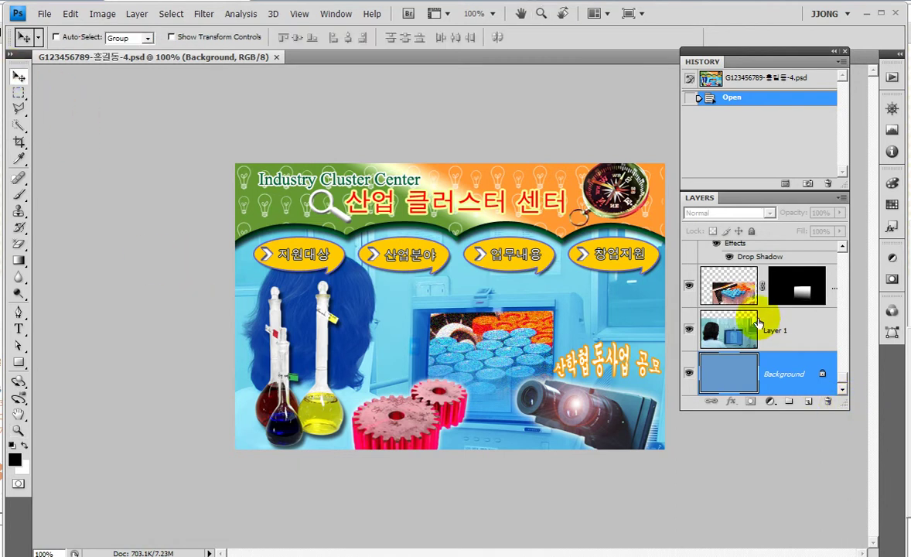
pyautogui.moveTo(844, 477); pyautogui.dragTo(844, 525)
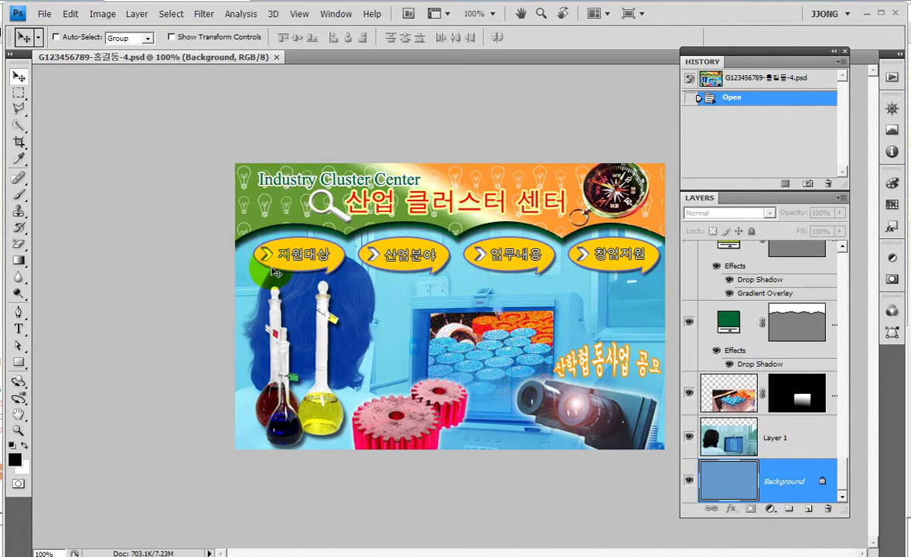
# - Hide the two wavy header shape layers and toggle the masked image and Background layers off and on to check their content
pyautogui.keyDown('ctrl'); pyautogui.click(237, 211); pyautogui.keyUp('ctrl')
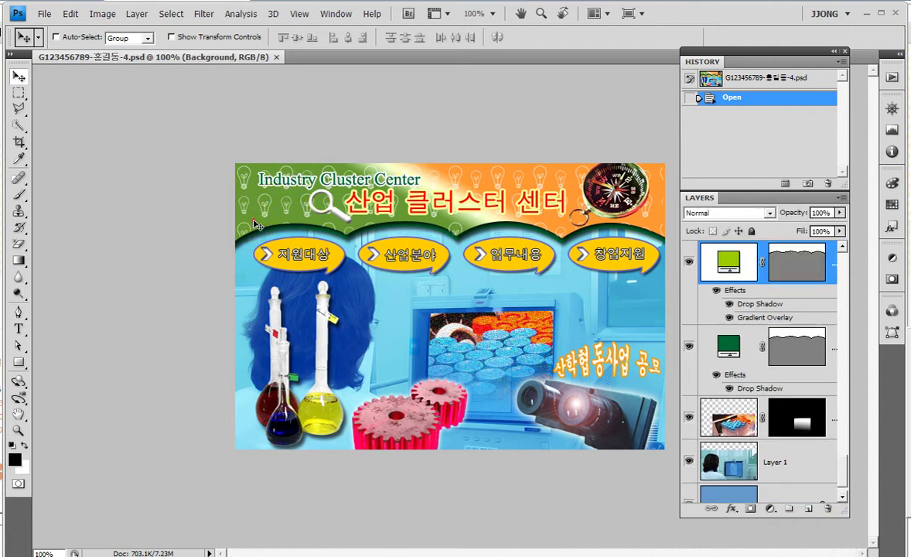
pyautogui.click(689, 263)
pyautogui.click(687, 347)
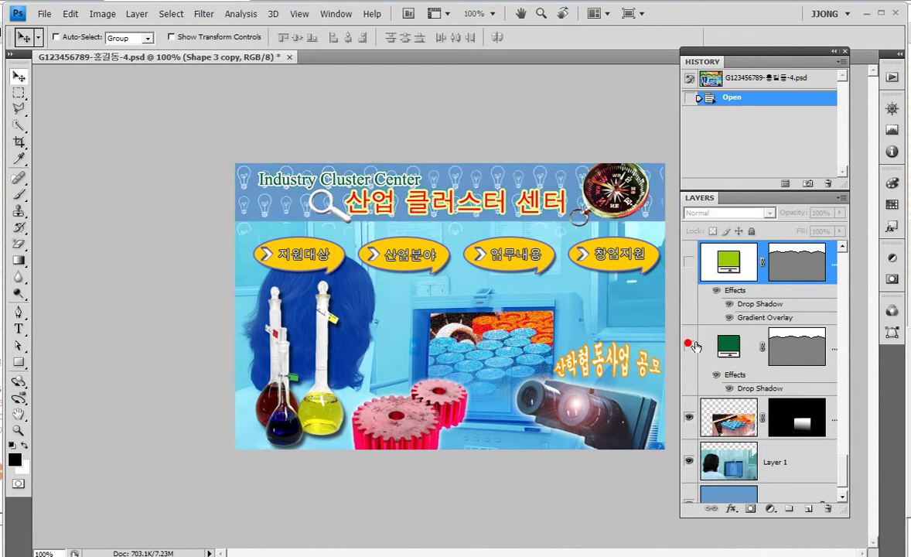
pyautogui.click(689, 418)
pyautogui.click(689, 419)
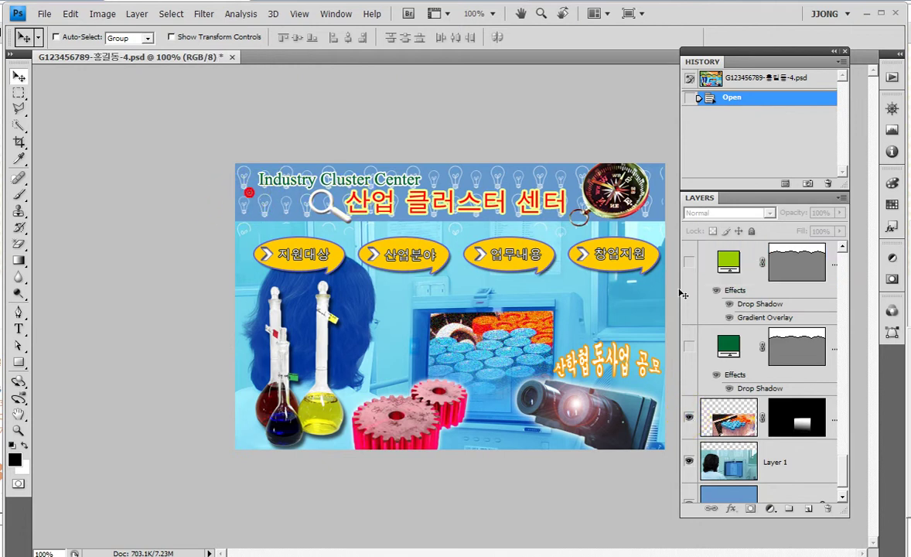
pyautogui.scroll(-1, 688, 463)
pyautogui.click(688, 481)
pyautogui.click(689, 480)
pyautogui.click(688, 481)
pyautogui.click(688, 481)
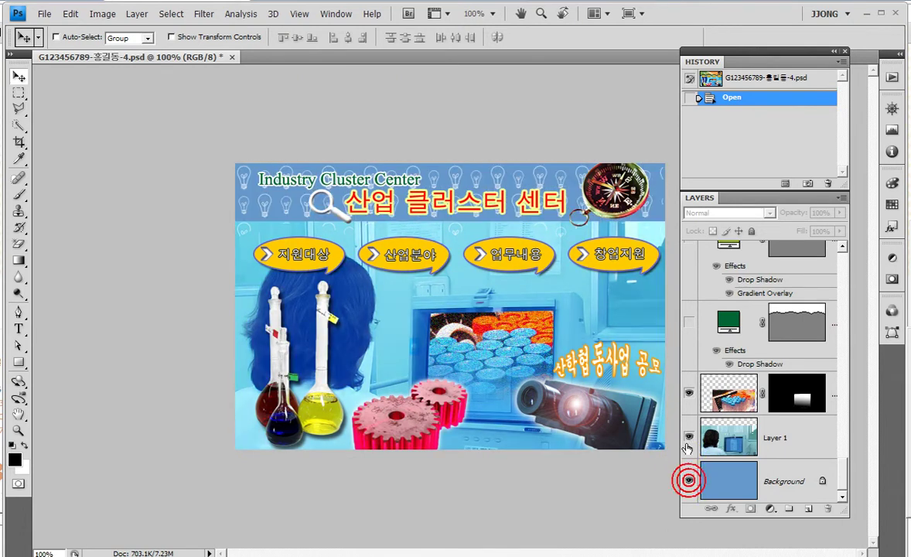
# - Show the dark green and gradient wavy header shape layers again
pyautogui.click(689, 321)
pyautogui.scroll(3, 697, 283)
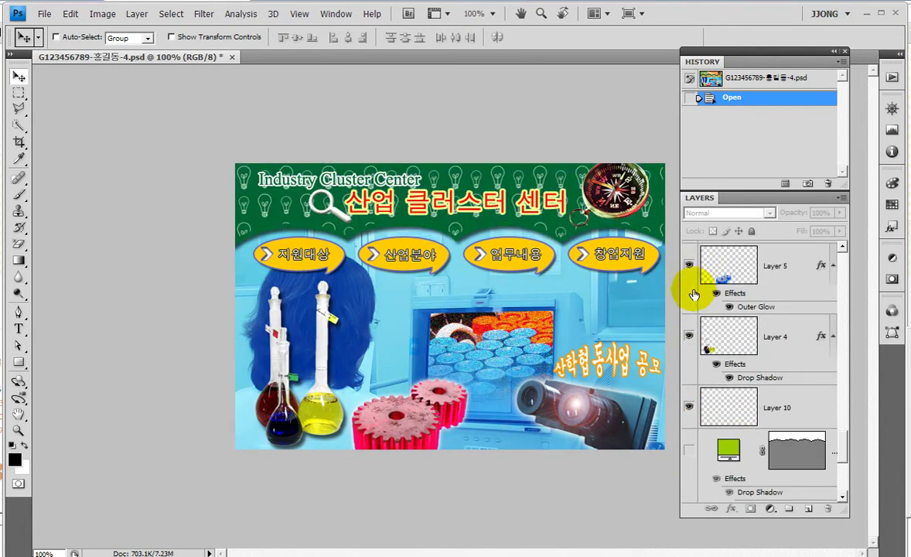
pyautogui.scroll(5, 699, 267)
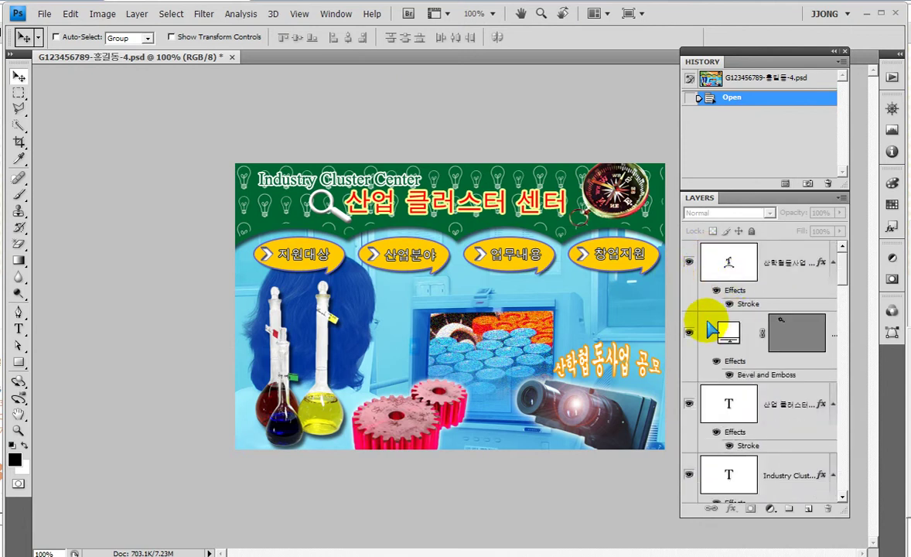
pyautogui.scroll(-5, 707, 326)
pyautogui.keyDown('ctrl'); pyautogui.click(288, 222); pyautogui.keyUp('ctrl')
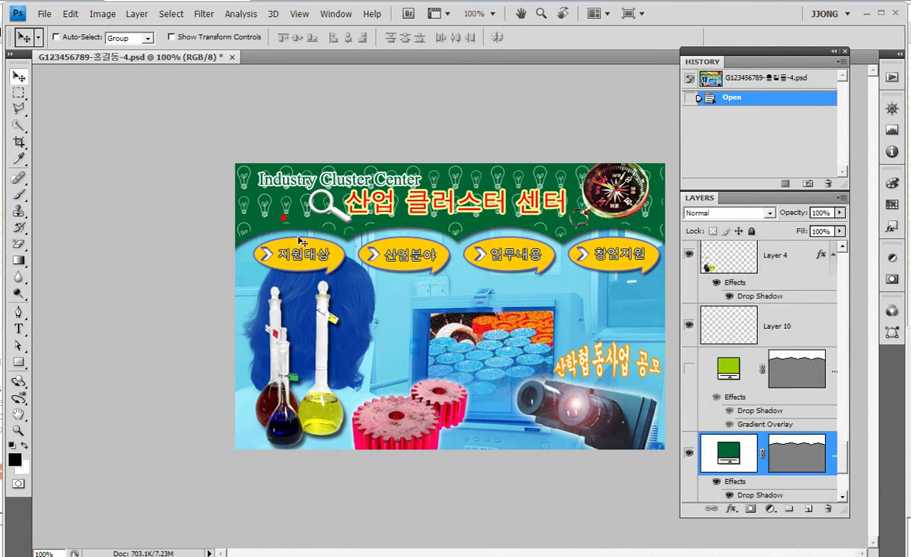
pyautogui.click(689, 368)
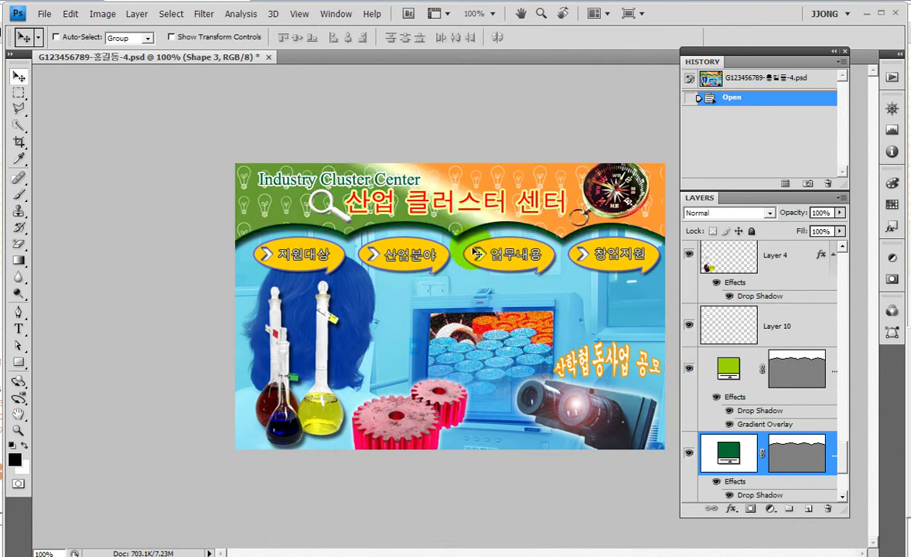
# - Float the document in its own window and enlarge it to show the whole design
pyautogui.moveTo(184, 56); pyautogui.dragTo(186, 68)
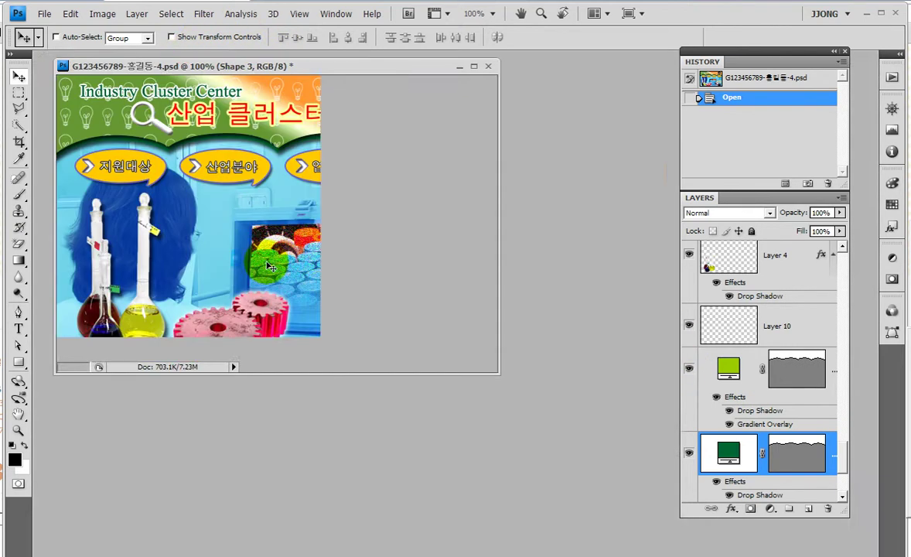
pyautogui.moveTo(498, 372); pyautogui.dragTo(639, 480)
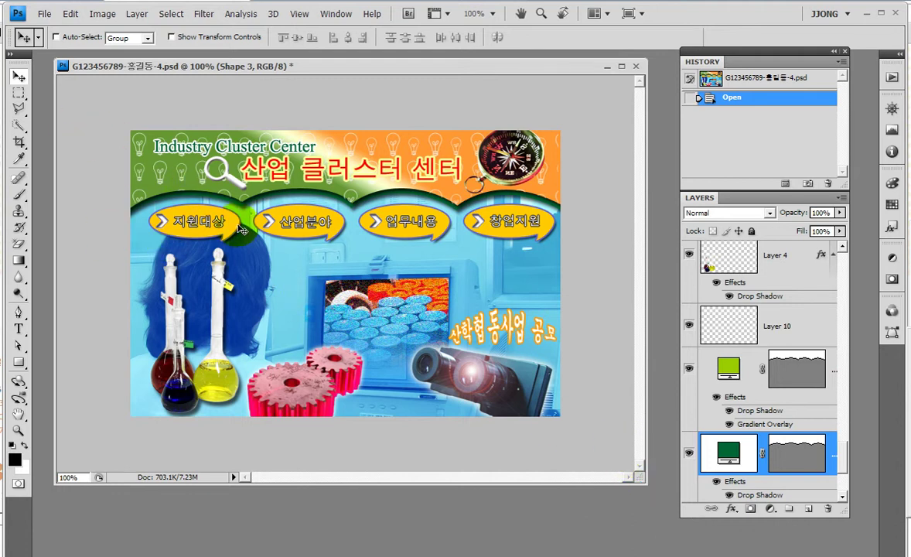
# - Hide the yellow speech-bubble shape behind the 지원대상 menu item and its arrow
pyautogui.keyDown('ctrl'); pyautogui.click(216, 208); pyautogui.keyUp('ctrl')
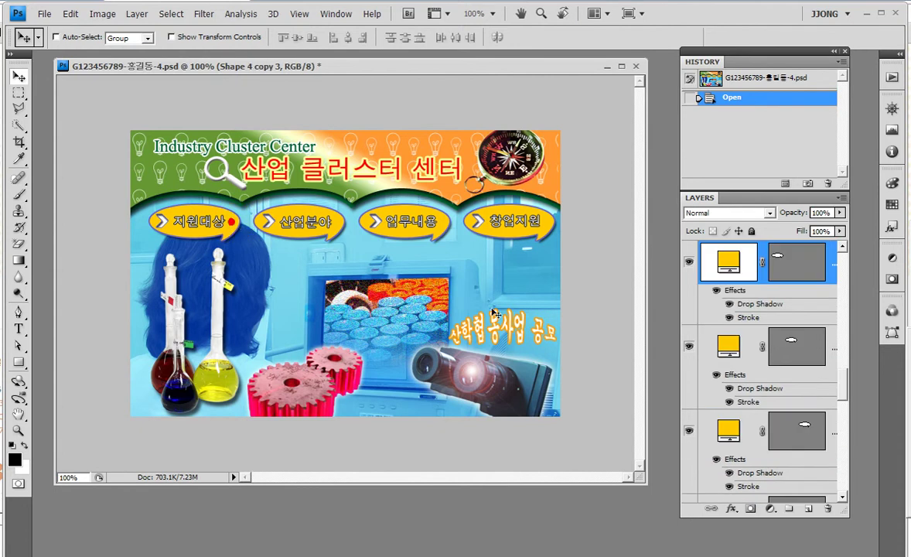
pyautogui.click(688, 262)
pyautogui.click(689, 264)
pyautogui.click(689, 263)
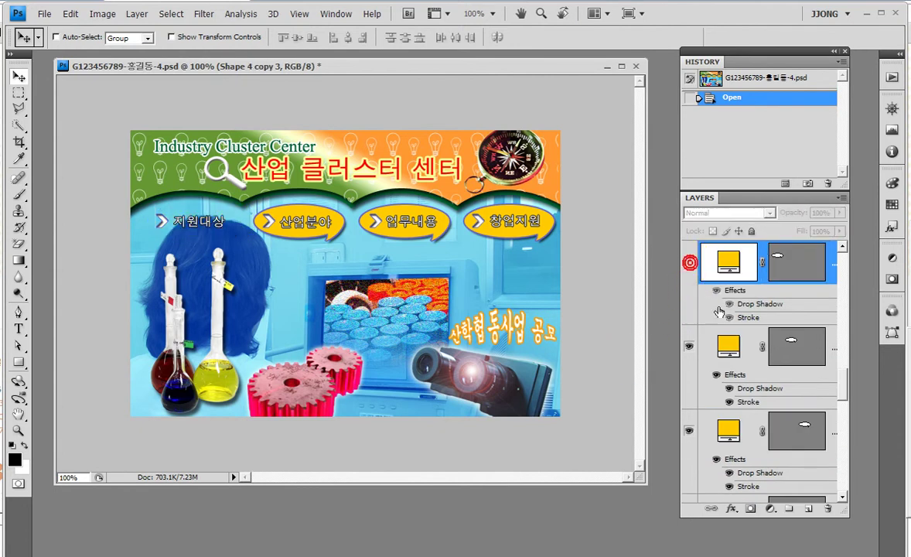
pyautogui.scroll(3, 716, 301)
pyautogui.click(688, 391)
pyautogui.click(688, 391)
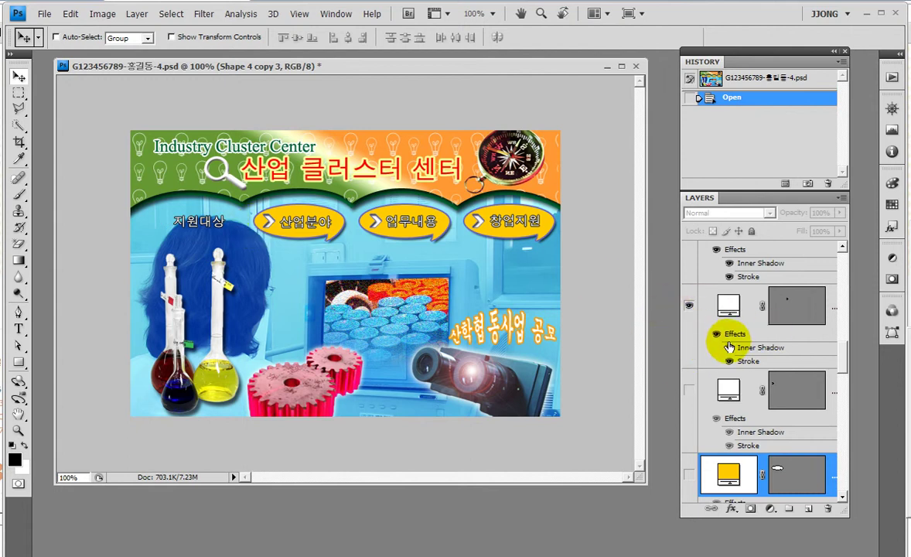
# - Hide the 산업분야 menu arrow and the yellow bubble shapes of the other three menu items
pyautogui.click(687, 303)
pyautogui.scroll(-3, 694, 321)
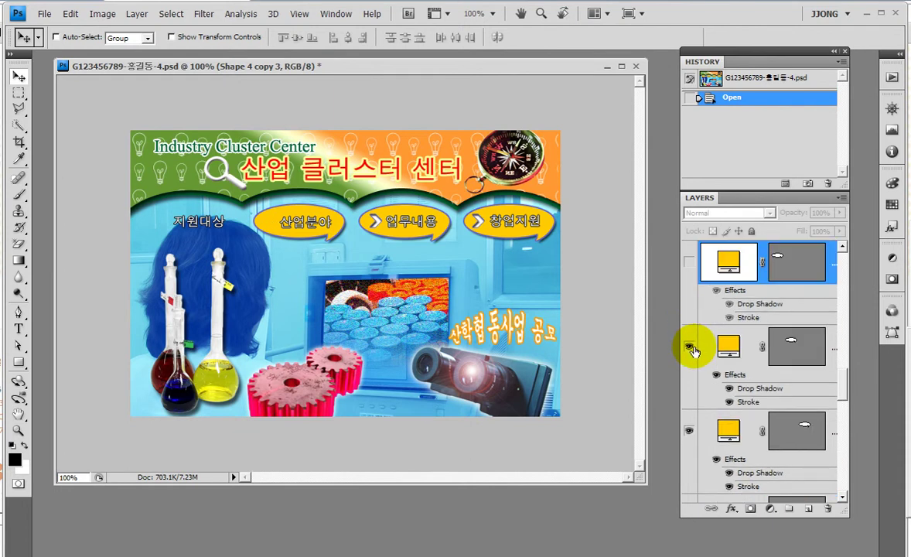
pyautogui.click(690, 347)
pyautogui.click(689, 430)
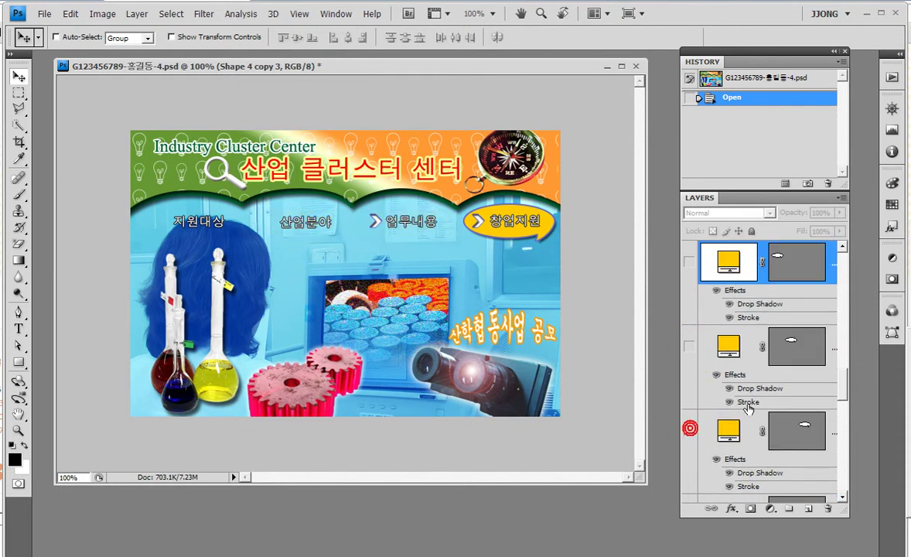
pyautogui.scroll(-3, 708, 401)
pyautogui.click(689, 303)
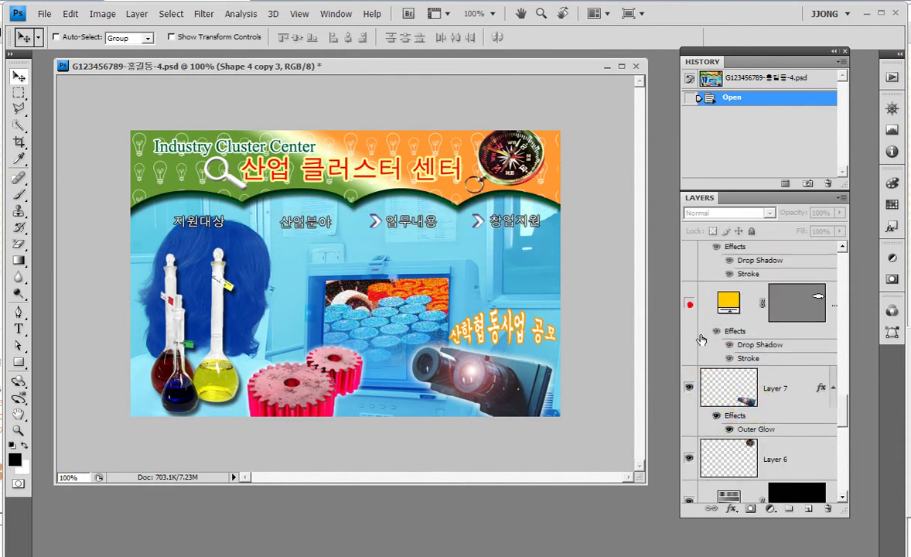
# - Hide the arrow shapes beside the 업무내용 and 창업지원 menu items
pyautogui.scroll(3, 702, 336)
pyautogui.scroll(3, 696, 328)
pyautogui.click(690, 291)
pyautogui.scroll(2, 710, 308)
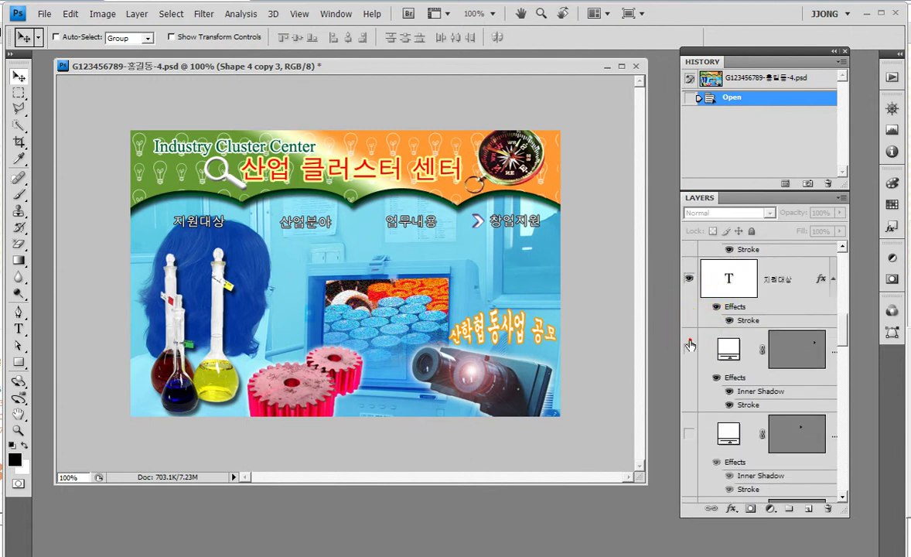
# - Hide the four menu text layers 지원대상, 산업분야, 업무내용 and 창업지원
pyautogui.click(684, 279)
pyautogui.scroll(3, 696, 286)
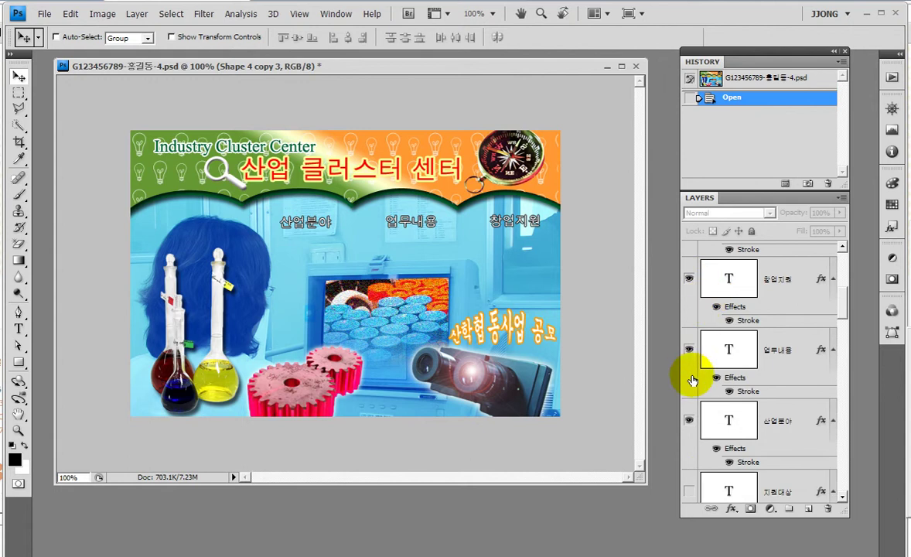
pyautogui.click(689, 420)
pyautogui.click(690, 352)
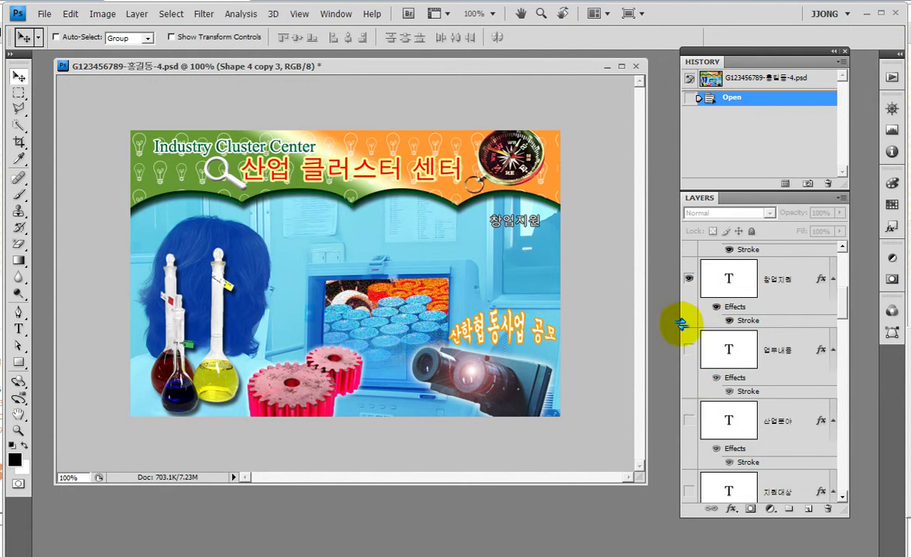
pyautogui.click(688, 277)
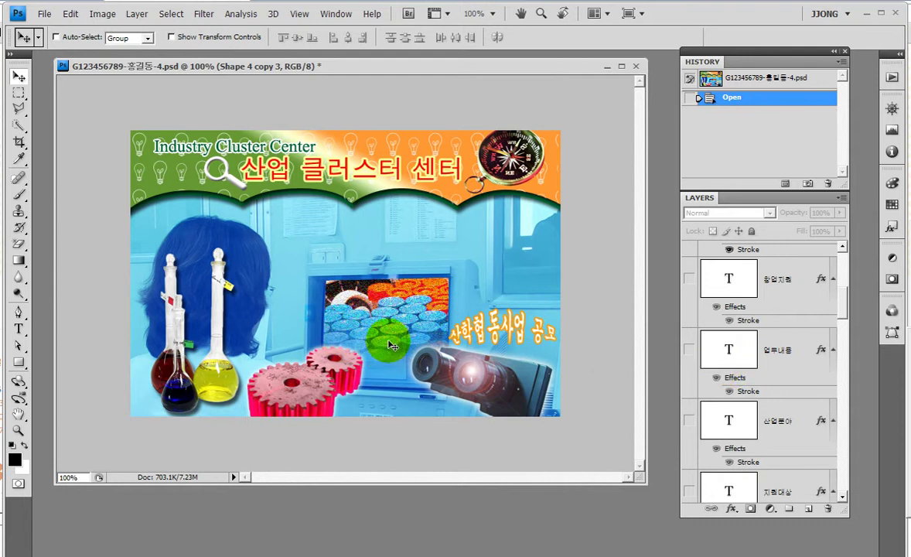
# - Show the rulers and place a horizontal guide just below the wavy header, about 120 px from the image's upper edge
pyautogui.hotkey('ctrl', 'r')
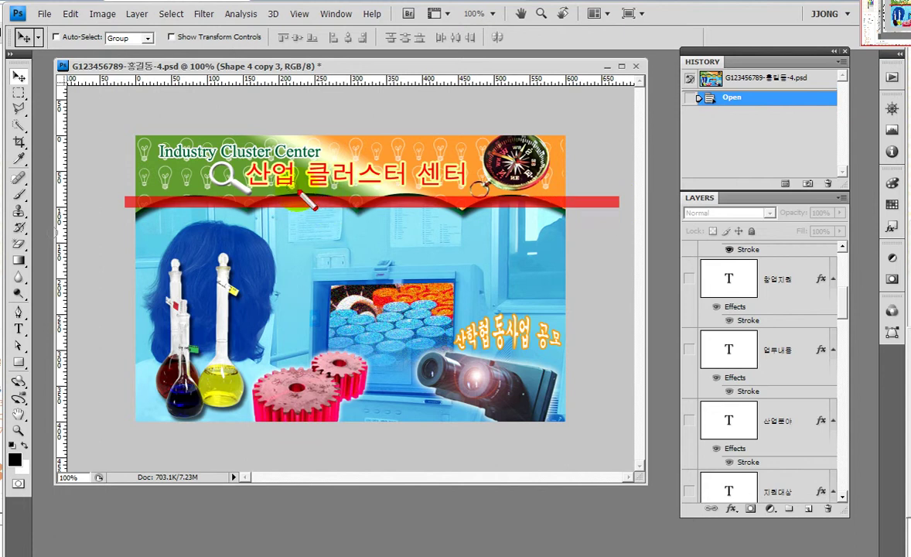
pyautogui.moveTo(362, 78); pyautogui.dragTo(363, 223)
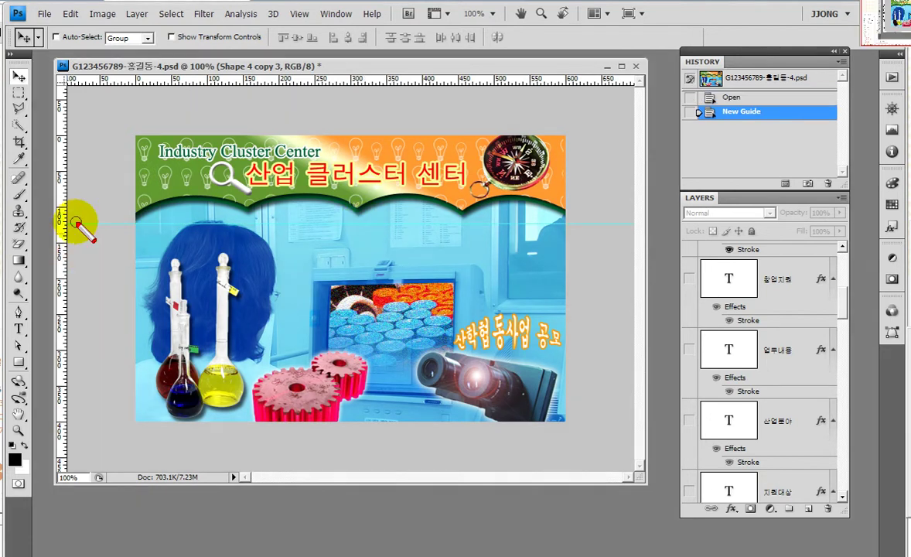
pyautogui.moveTo(79, 224)
pyautogui.mouseDown()
pyautogui.moveTo(533, 218)
pyautogui.moveTo(634, 226)
pyautogui.moveTo(624, 222)
pyautogui.mouseUp()
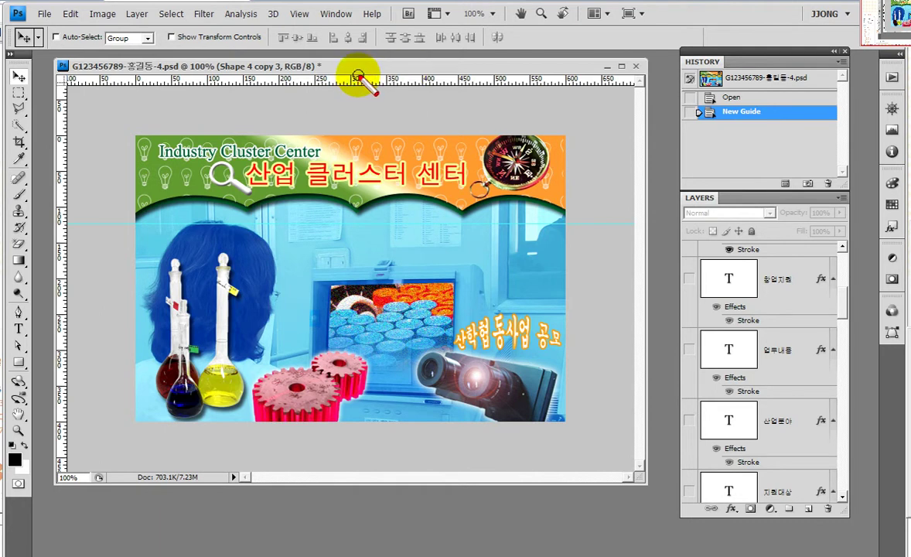
pyautogui.moveTo(353, 77); pyautogui.dragTo(355, 234)
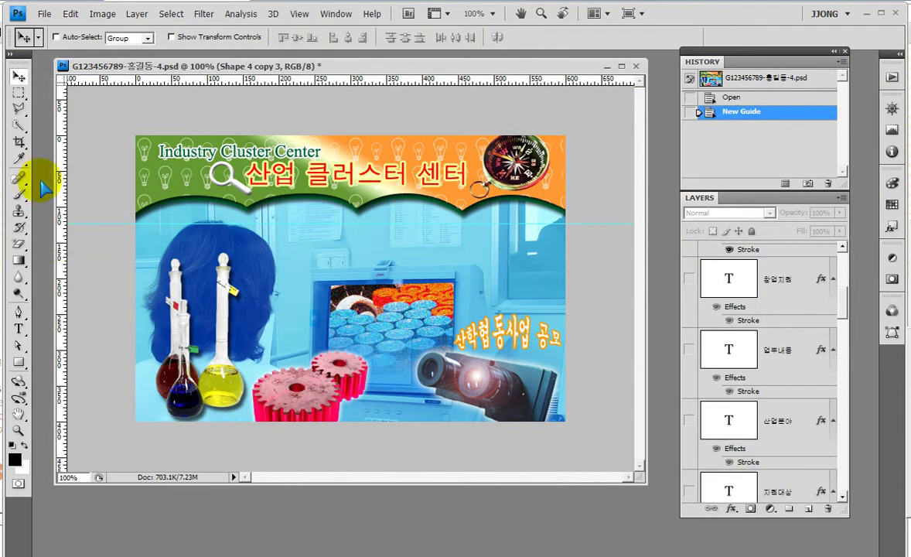
# - Use the Slice tool to create slices from the guide, splitting the design into header and body
pyautogui.click(17, 147)
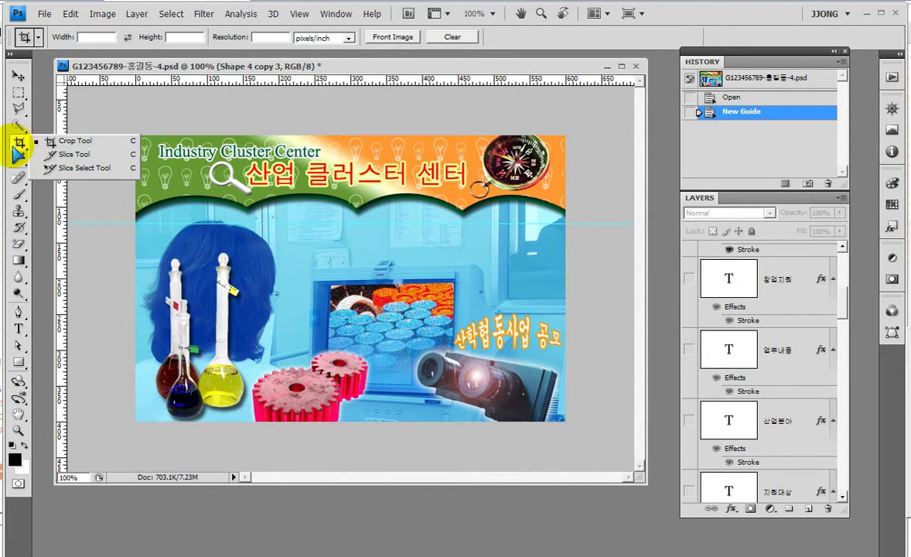
pyautogui.click(71, 154)
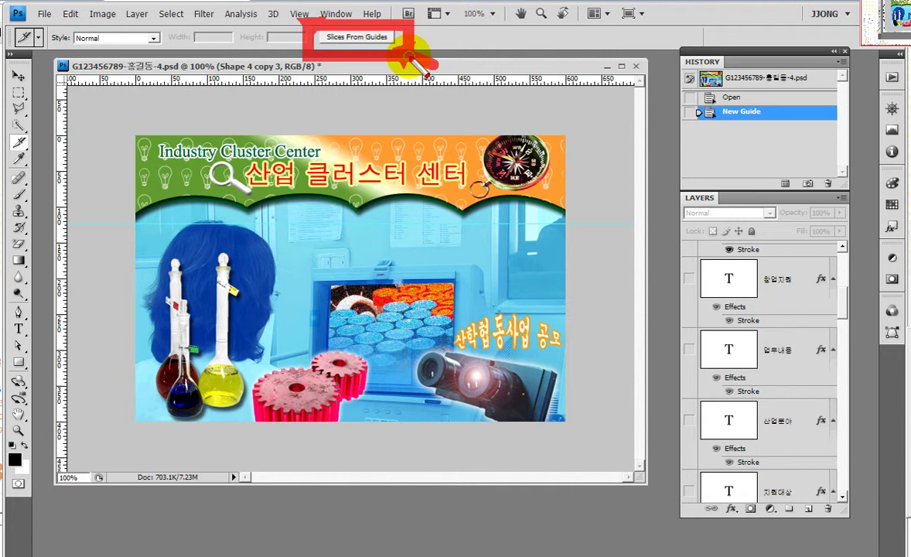
pyautogui.click(357, 36)
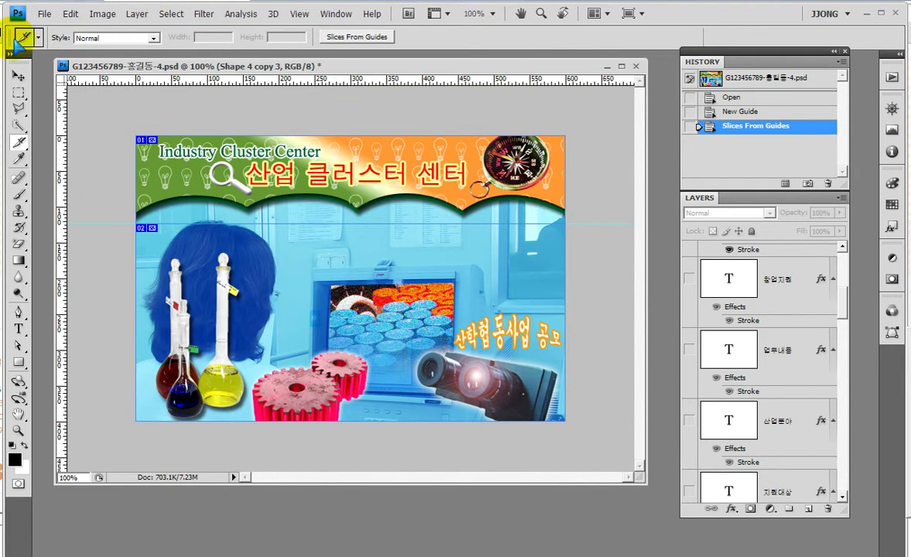
# - Begin saving the sliced design under a new name and choose the images folder inside 연습폴더's 홈페이지1 as its location
pyautogui.click(45, 14)
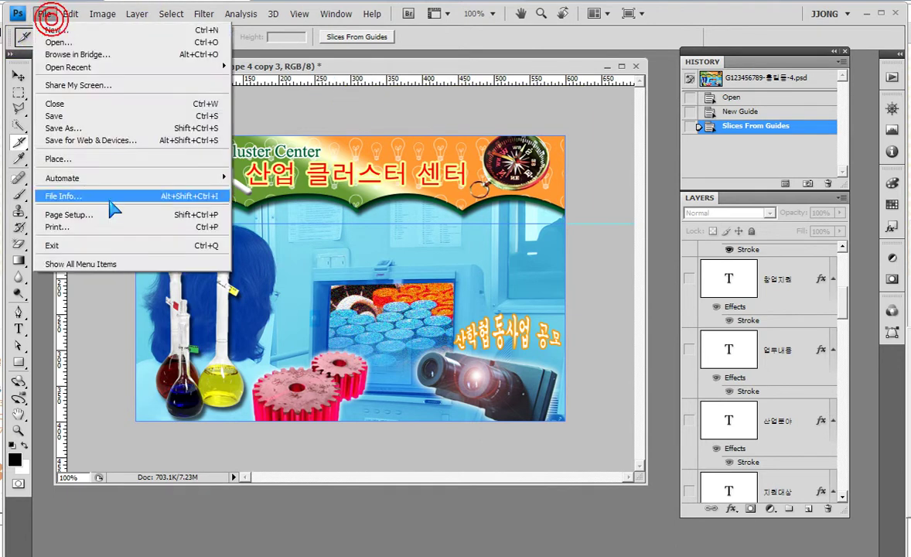
pyautogui.click(88, 127)
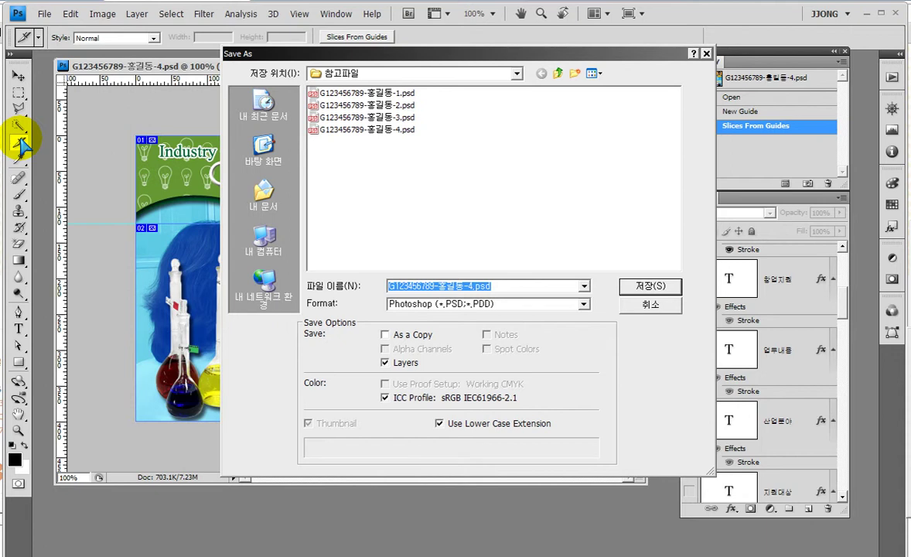
pyautogui.moveTo(593, 55); pyautogui.dragTo(403, 130)
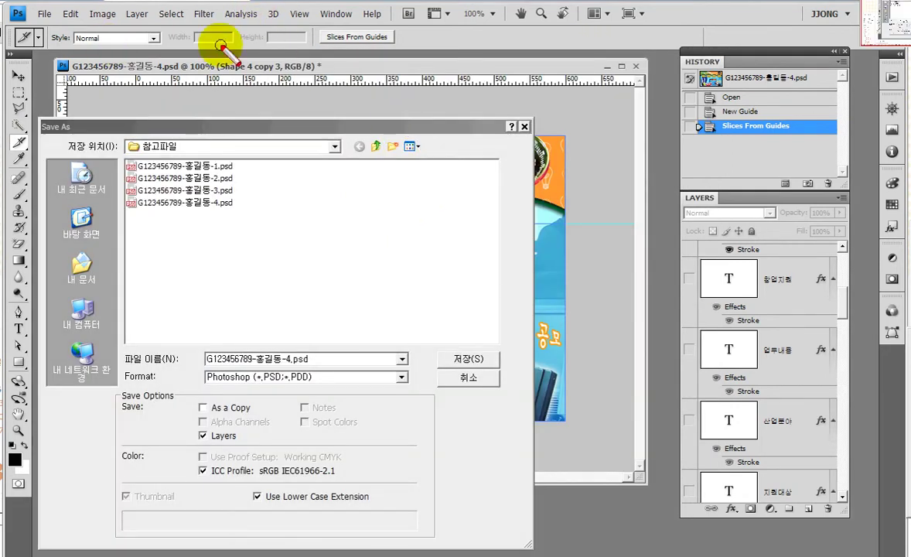
pyautogui.moveTo(311, 22); pyautogui.dragTo(417, 62)
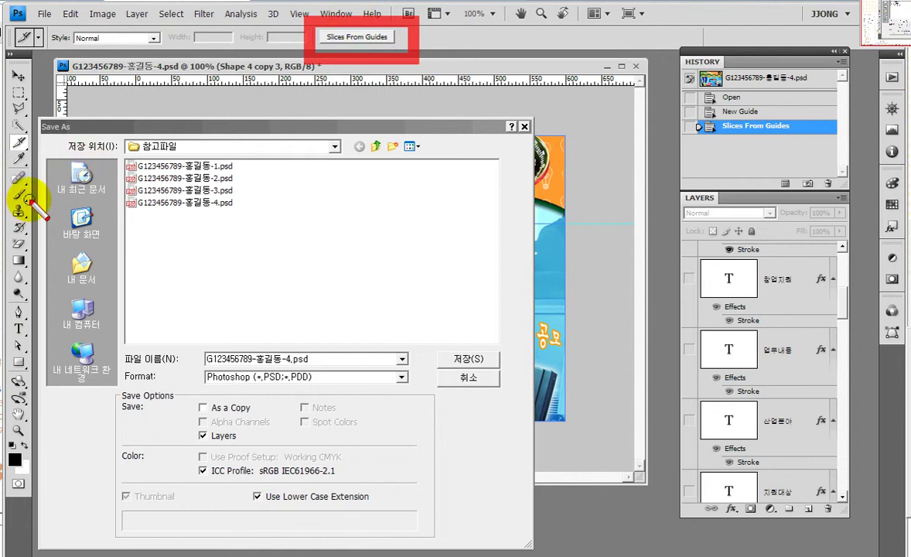
pyautogui.click(80, 221)
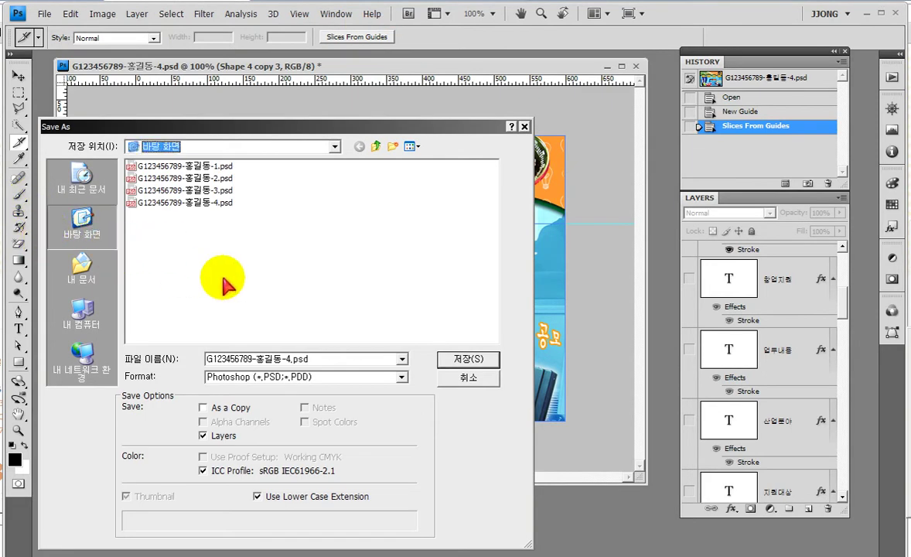
pyautogui.doubleClick(139, 214)
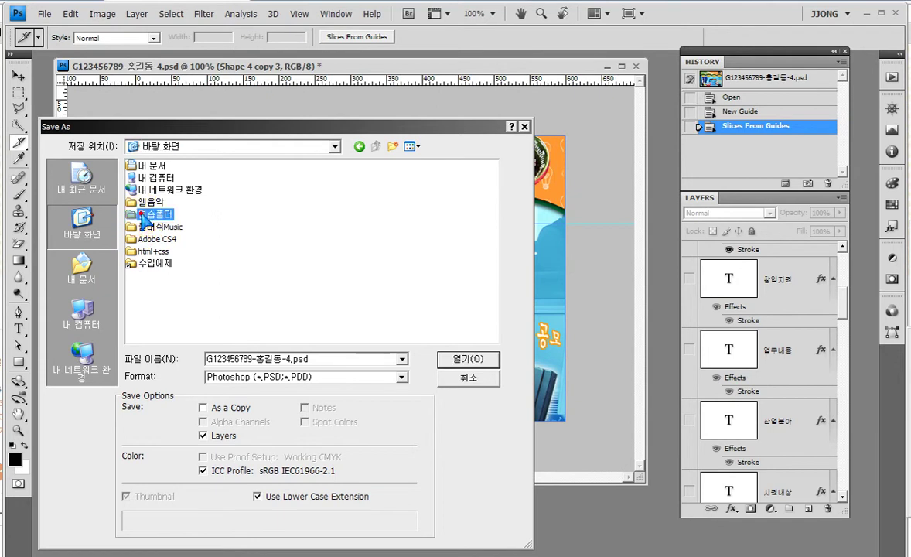
pyautogui.doubleClick(132, 239)
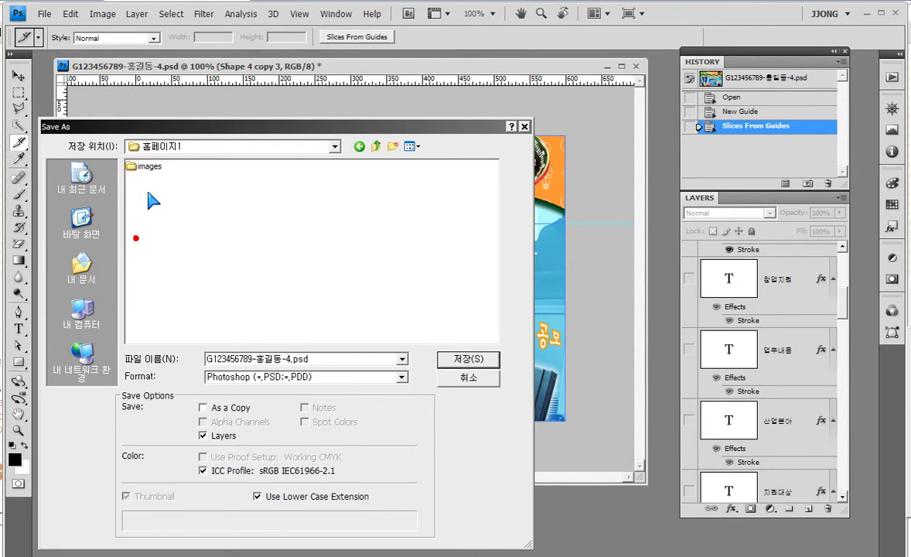
pyautogui.doubleClick(146, 167)
pyautogui.moveTo(305, 136); pyautogui.dragTo(486, 136)
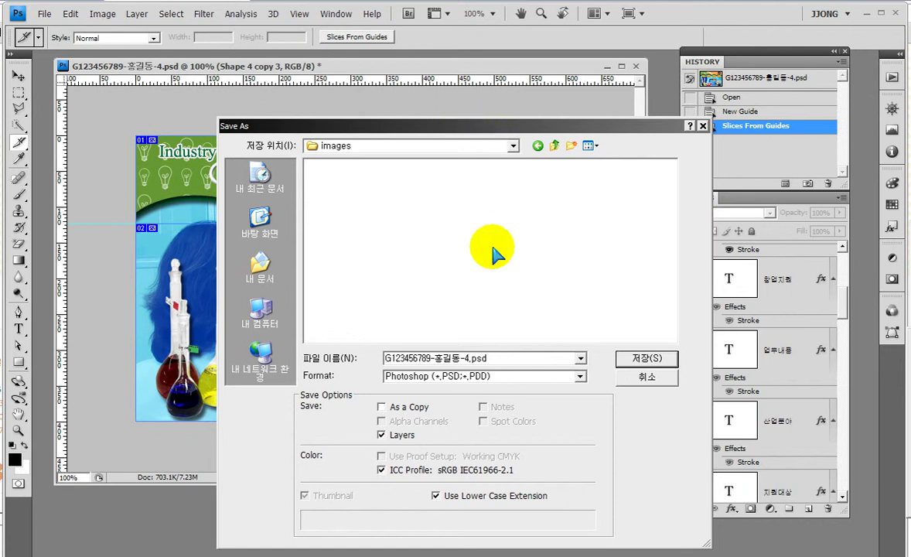
# - Replace the suggested file name with index, keeping the Photoshop format
pyautogui.doubleClick(502, 357)
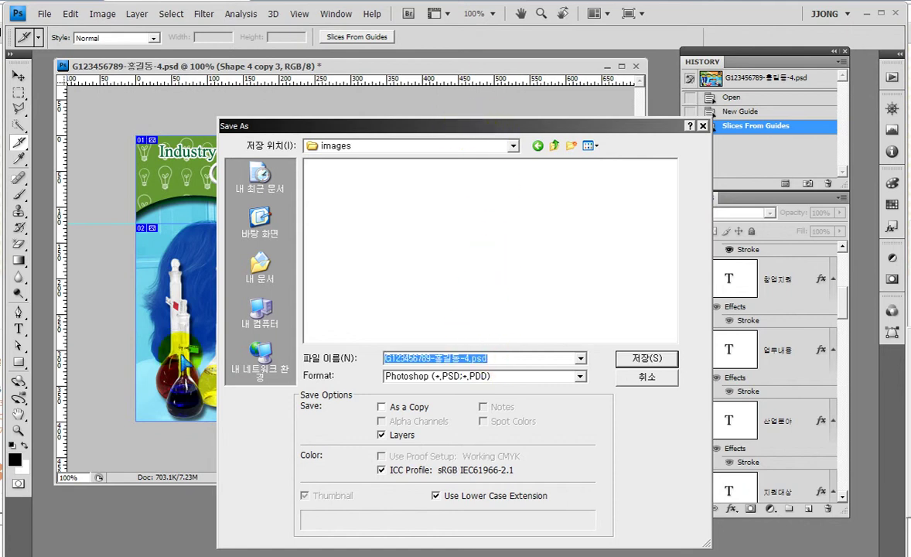
pyautogui.press('BackSpace')
pyautogui.write('index')
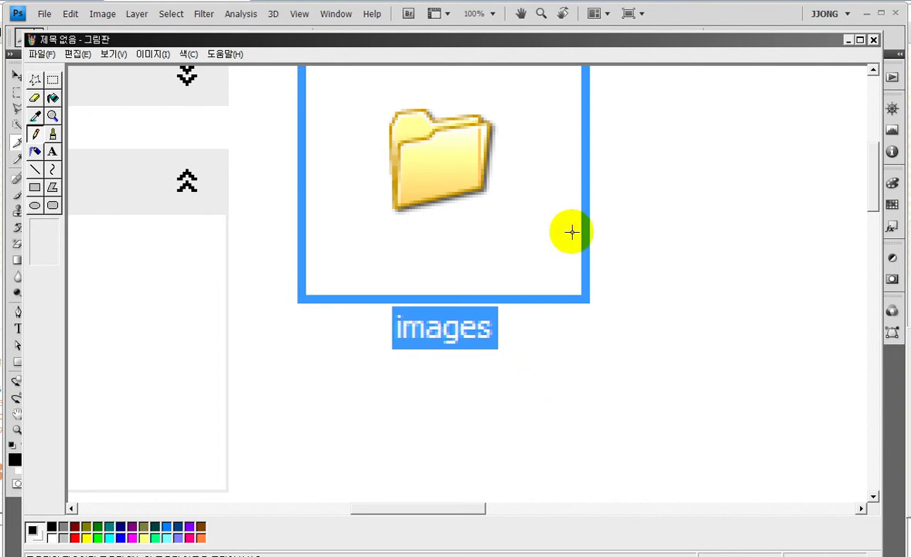
# - Switch to Paint, paste the captured save dialog, reposition it to show the file name area, and return to Photoshop
pyautogui.hotkey('ctrl', 'v')
pyautogui.moveTo(571, 437)
pyautogui.mouseDown()
pyautogui.moveTo(350, 333)
pyautogui.moveTo(523, 362)
pyautogui.moveTo(484, 350)
pyautogui.moveTo(430, 311)
pyautogui.moveTo(456, 281)
pyautogui.moveTo(384, 228)
pyautogui.moveTo(501, 321)
pyautogui.moveTo(492, 319)
pyautogui.mouseUp()
pyautogui.moveTo(585, 373)
pyautogui.mouseDown()
pyautogui.moveTo(630, 360)
pyautogui.moveTo(572, 252)
pyautogui.moveTo(551, 275)
pyautogui.moveTo(756, 276)
pyautogui.moveTo(708, 388)
pyautogui.moveTo(720, 399)
pyautogui.moveTo(356, 112)
pyautogui.moveTo(402, 158)
pyautogui.moveTo(484, 301)
pyautogui.moveTo(639, 309)
pyautogui.moveTo(666, 321)
pyautogui.moveTo(752, 292)
pyautogui.mouseUp()
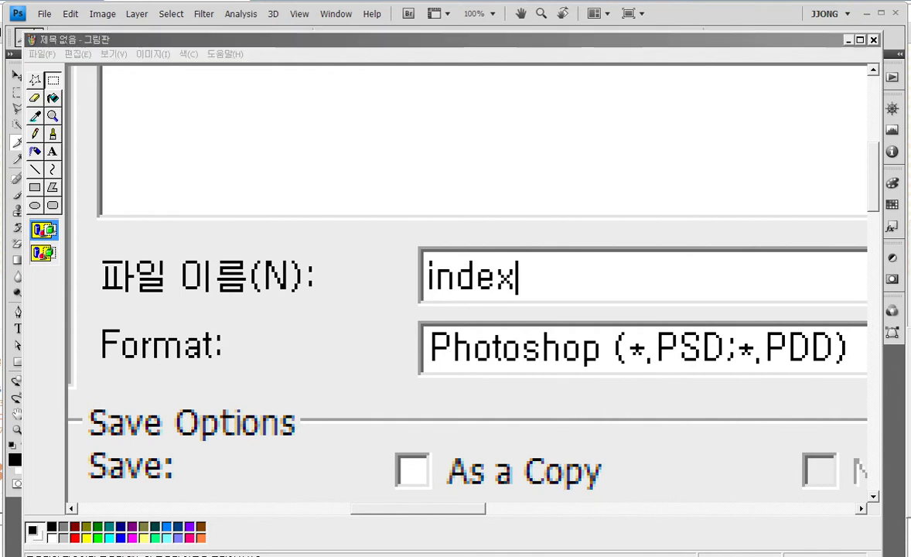
pyautogui.hotkey('alt', 'Tab')
# - Save the layered index file with Maximize compatibility enabled
pyautogui.click(638, 358)
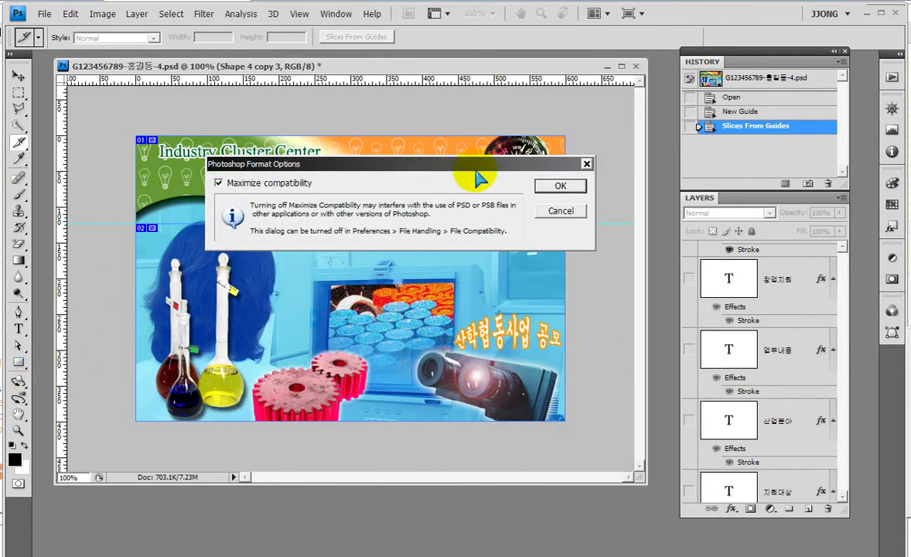
pyautogui.click(555, 186)
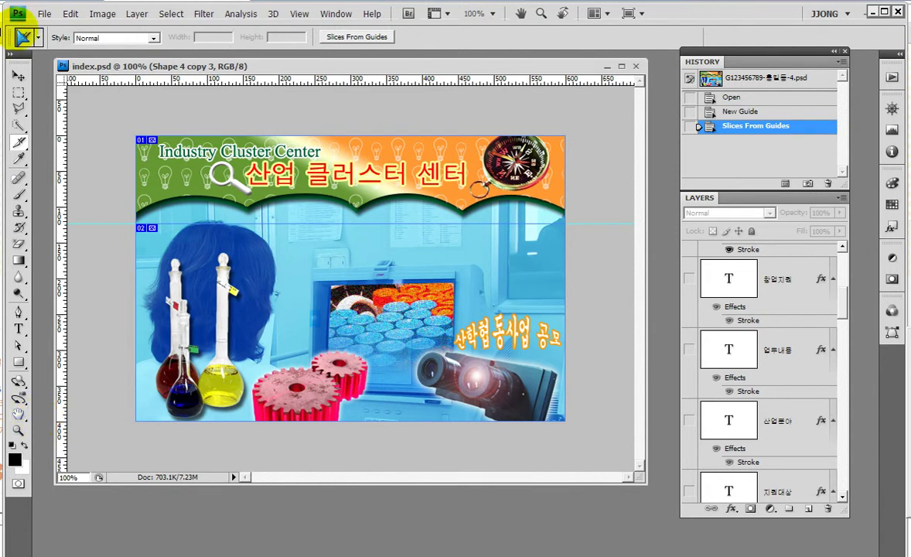
# - Open Save for Web & Devices for the sliced design and set the JPEG quality to 100
pyautogui.click(42, 15)
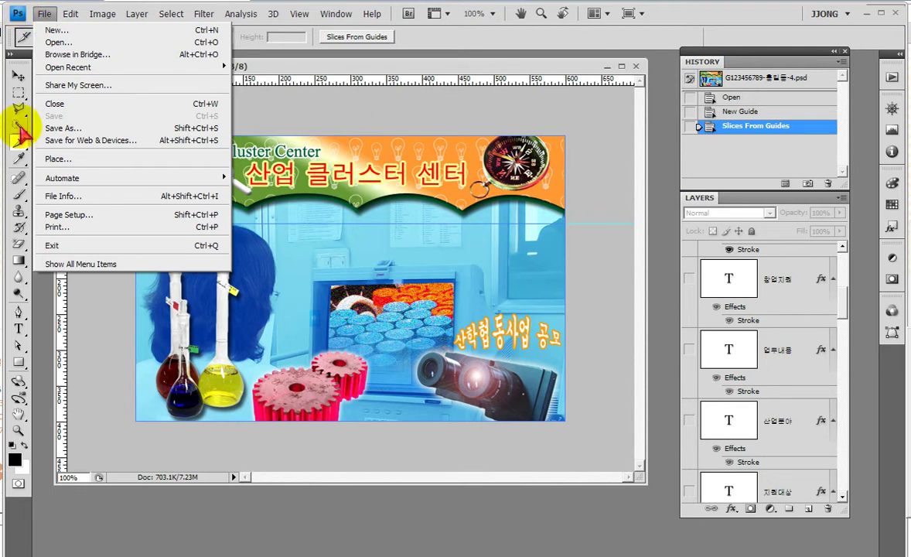
pyautogui.click(77, 143)
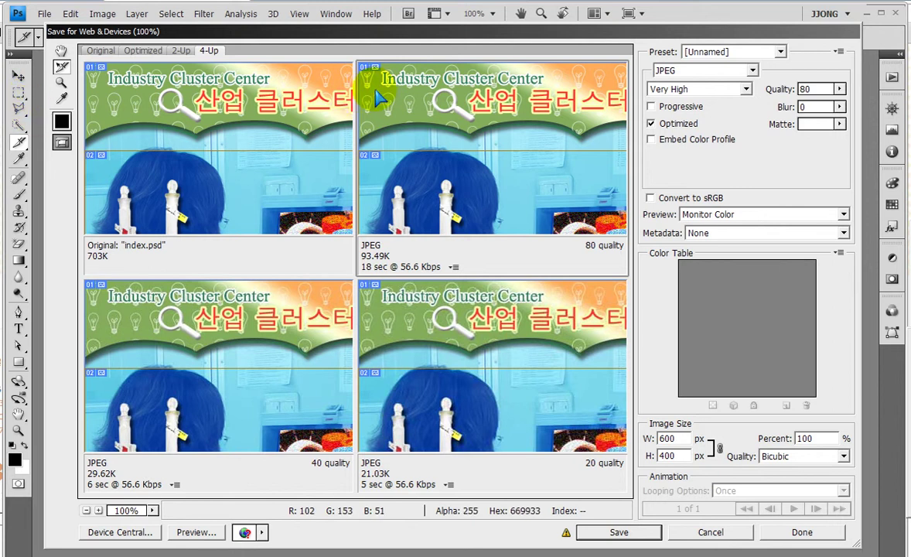
pyautogui.click(811, 89)
pyautogui.write('100')
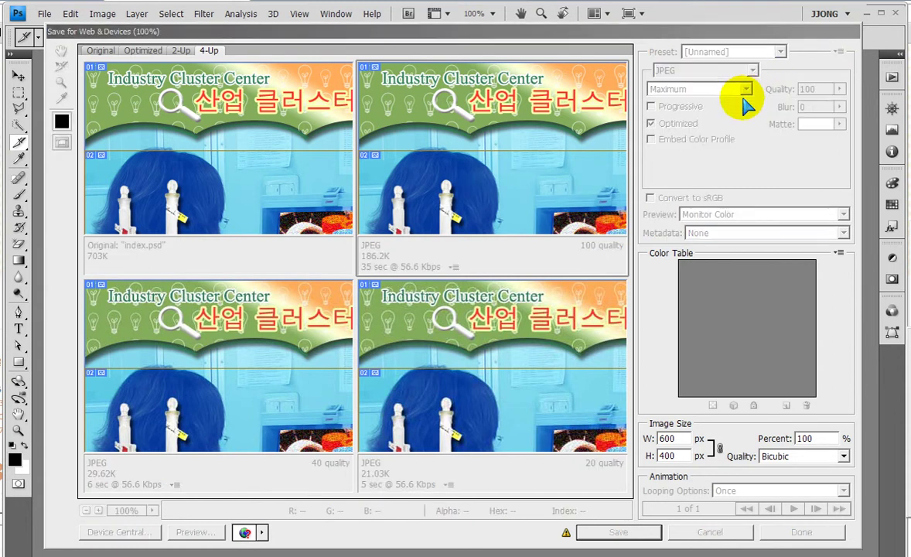
pyautogui.moveTo(642, 62); pyautogui.dragTo(691, 81)
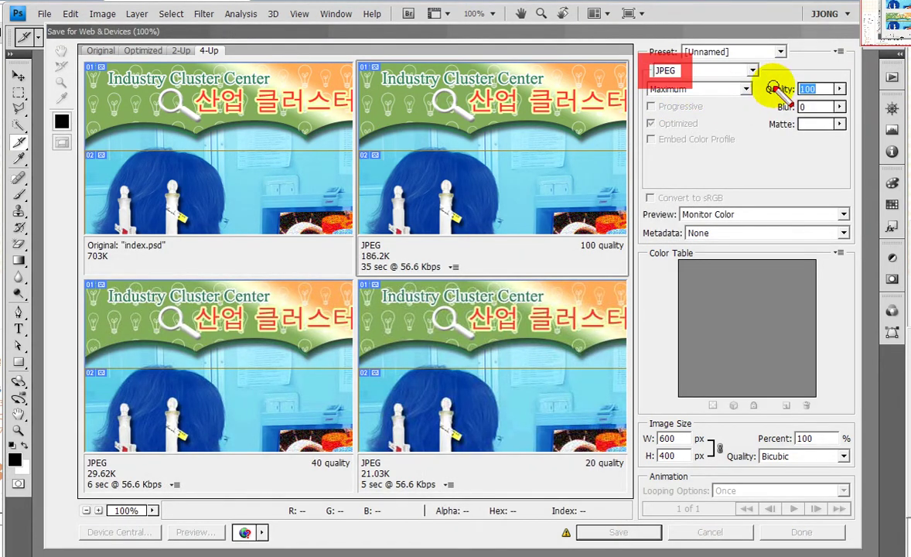
pyautogui.moveTo(769, 70); pyautogui.dragTo(870, 108)
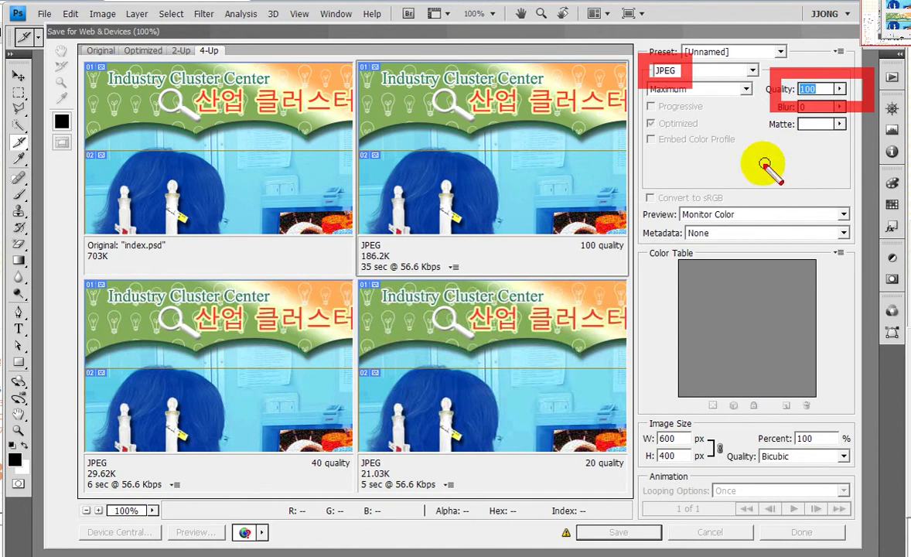
pyautogui.moveTo(555, 509); pyautogui.dragTo(670, 552)
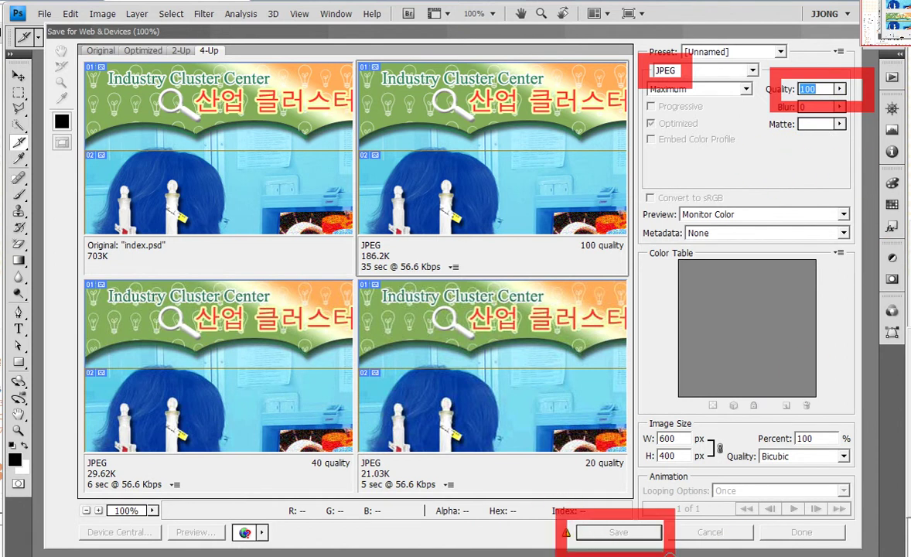
pyautogui.press('Escape')
# - Begin saving the optimized slices, dismiss the ALTools update notice, and choose 연습폴더's 홈페이지1 folder as the destination
pyautogui.click(610, 533)
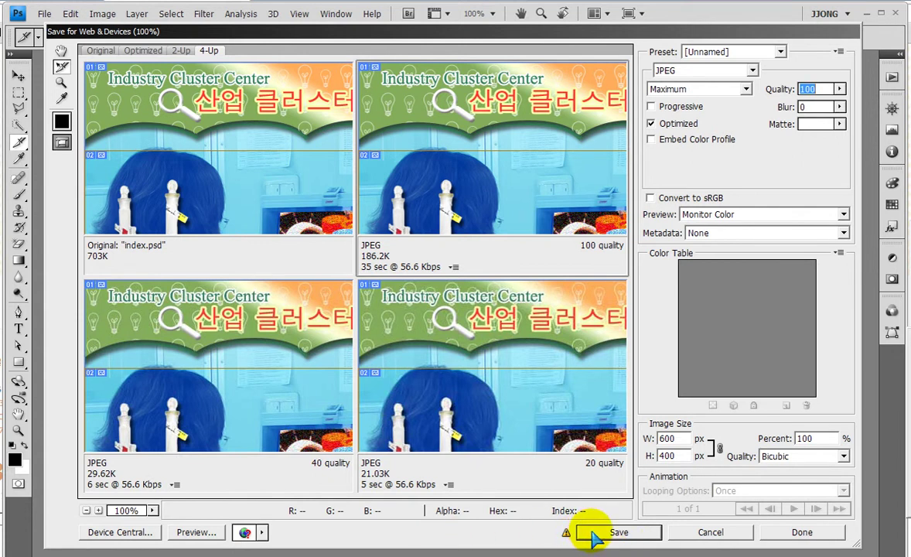
pyautogui.click(600, 533)
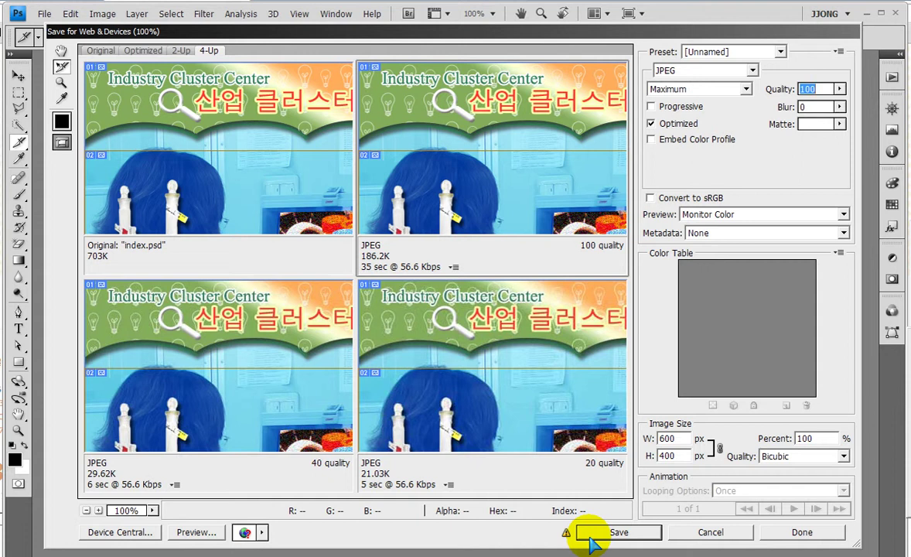
pyautogui.click(615, 532)
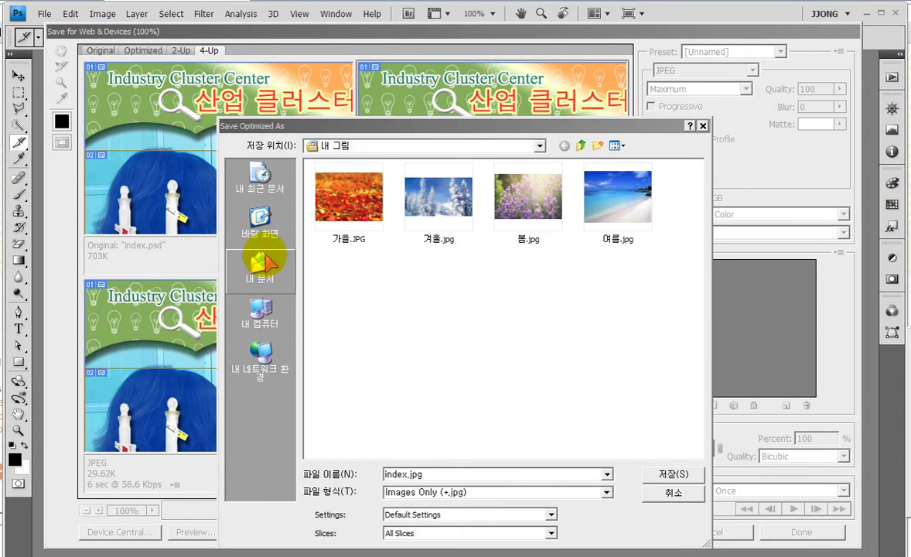
pyautogui.click(258, 218)
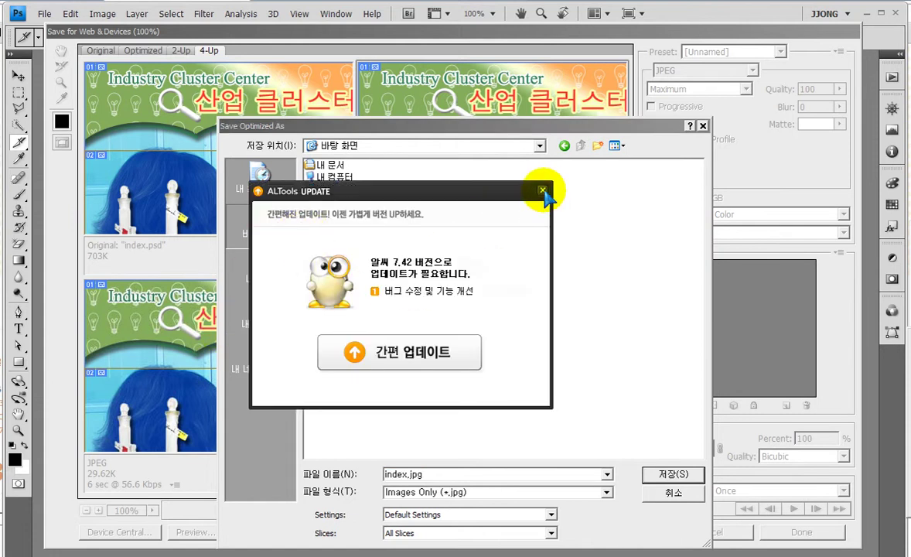
pyautogui.click(544, 191)
pyautogui.click(371, 319)
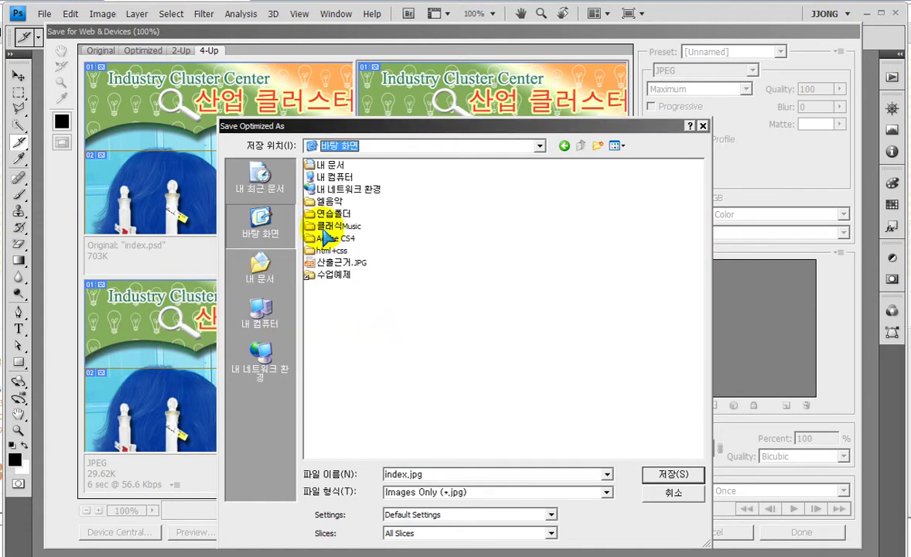
pyautogui.doubleClick(325, 213)
pyautogui.doubleClick(328, 237)
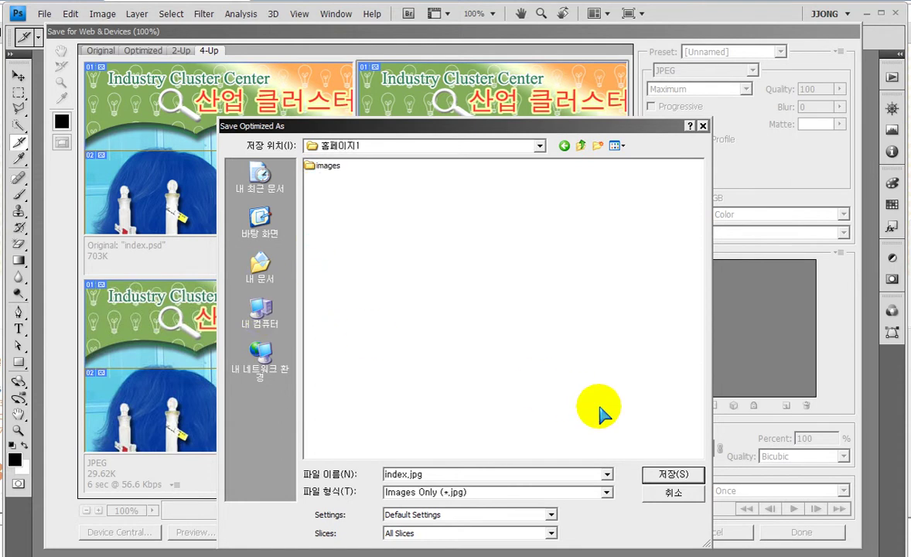
# - Export all slices as HTML and Images under the name index.html, accepting the non-Latin file name warning
pyautogui.click(457, 492)
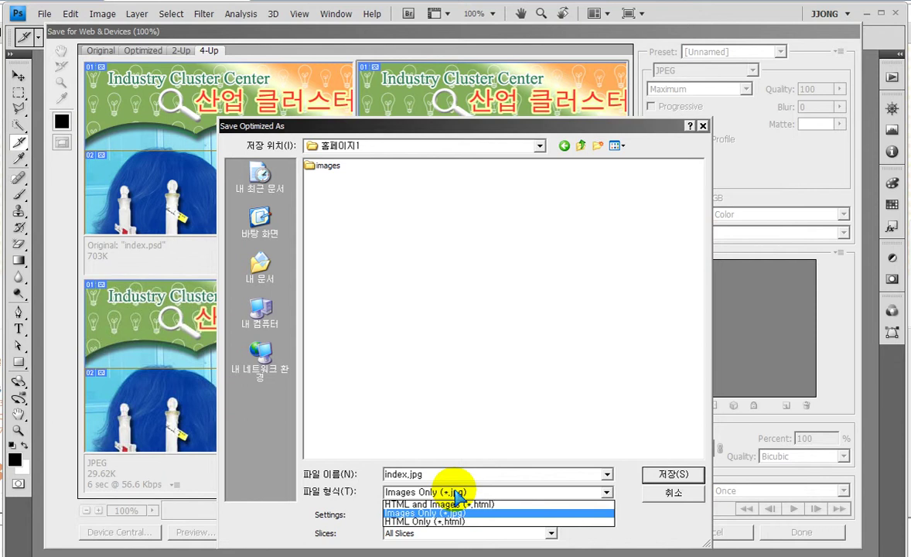
pyautogui.click(393, 505)
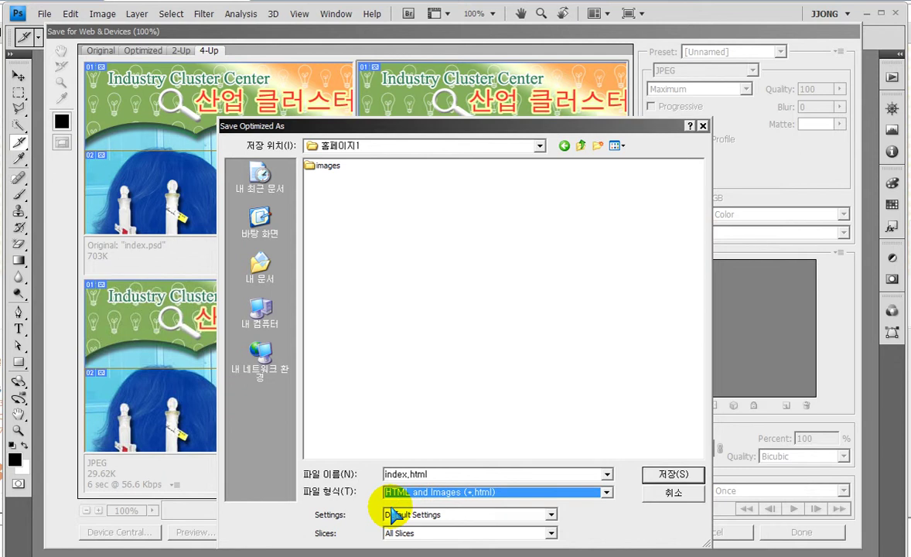
pyautogui.moveTo(439, 474); pyautogui.dragTo(410, 474)
pyautogui.click(444, 472)
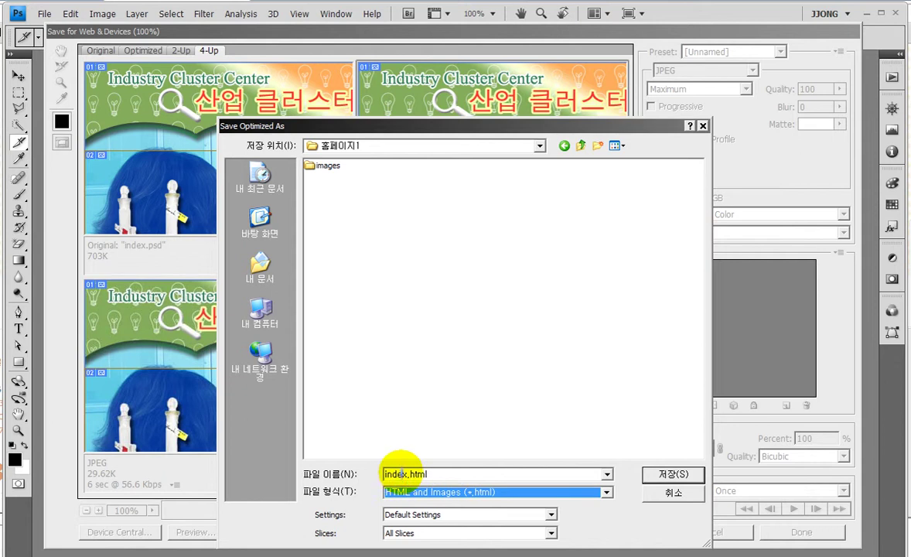
pyautogui.click(664, 473)
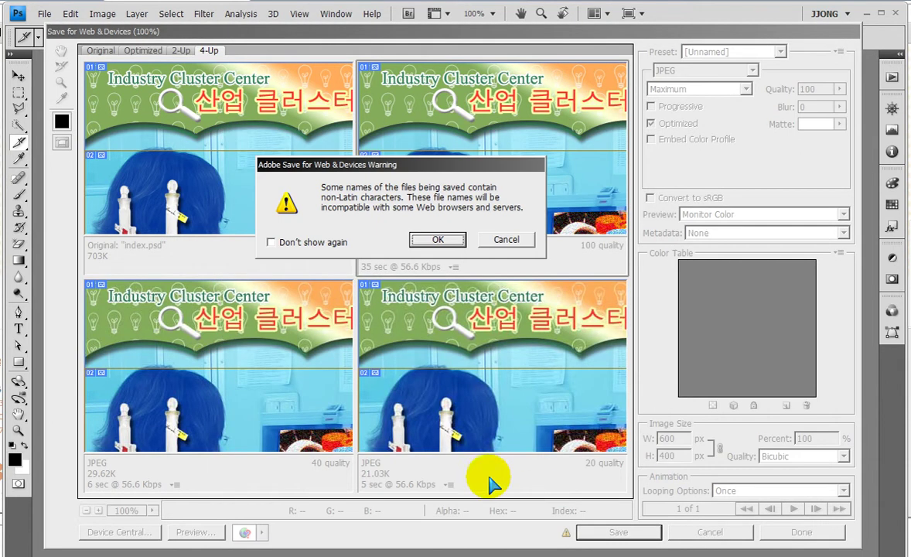
pyautogui.click(438, 240)
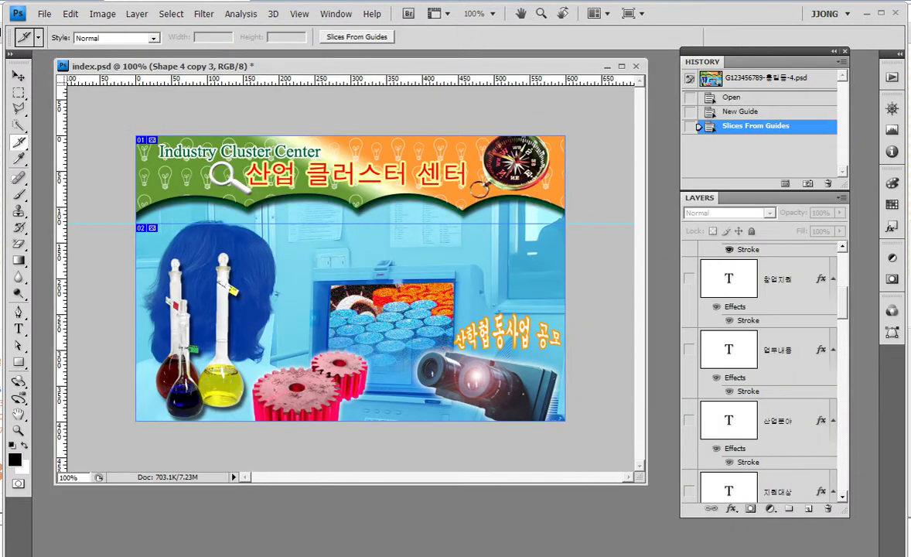
# - Minimize Photoshop and Paint, switch to the file explorer, and examine the exported files in the images and 홈페이지1 folders
pyautogui.click(867, 14)
pyautogui.click(866, 14)
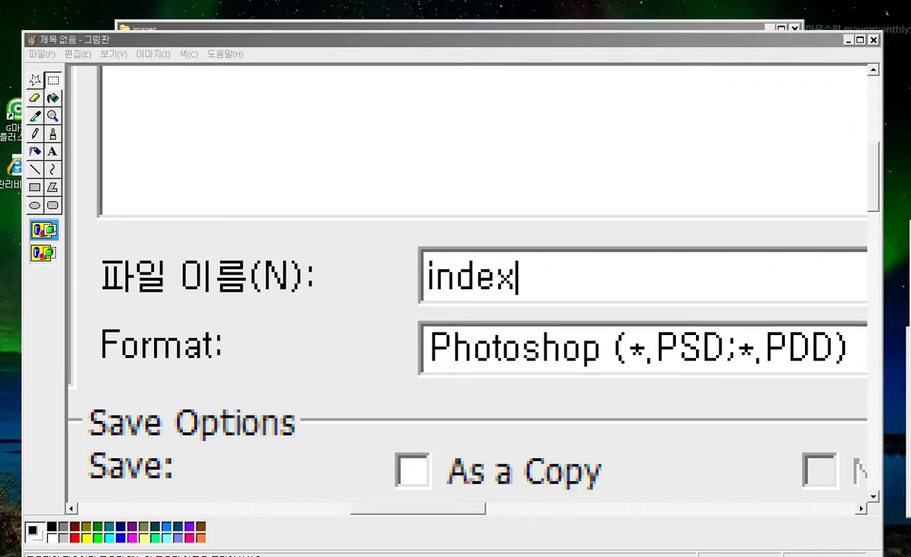
pyautogui.click(848, 40)
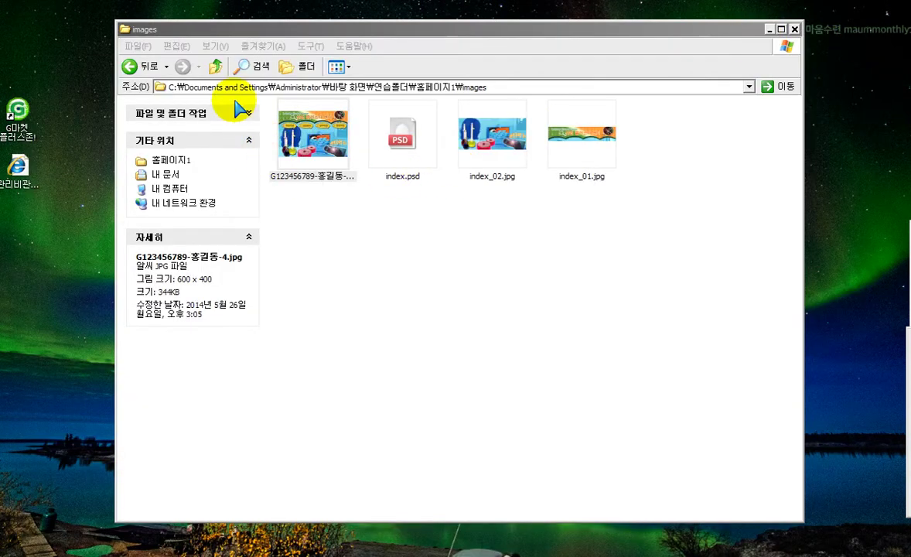
pyautogui.click(128, 65)
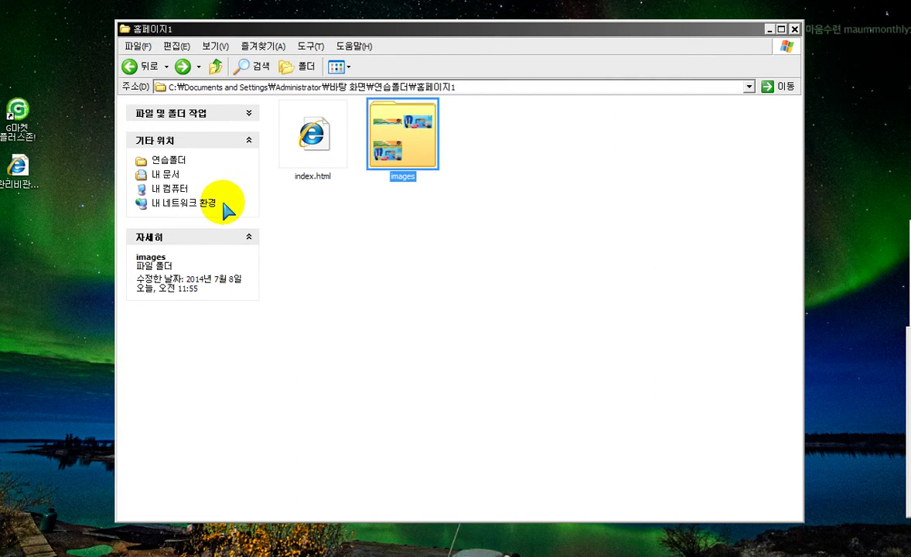
pyautogui.click(350, 234)
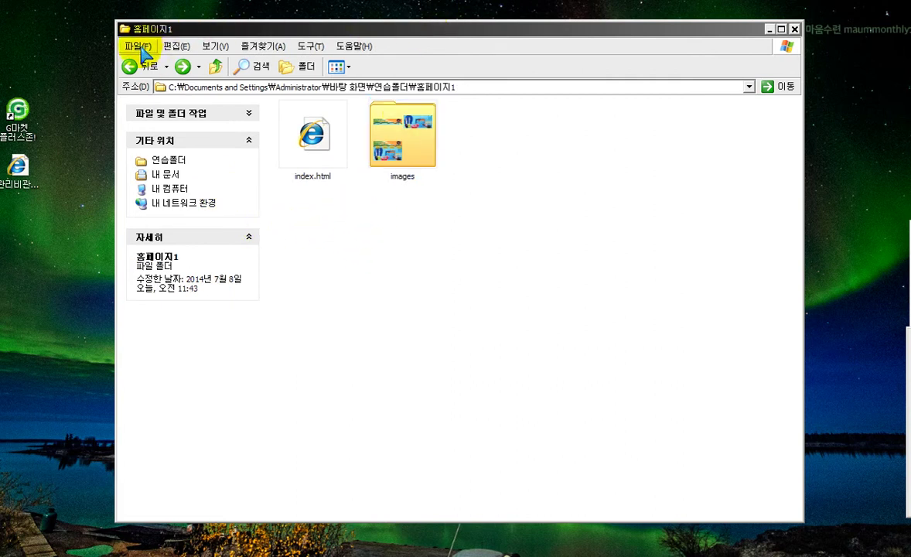
pyautogui.moveTo(116, 21); pyautogui.dragTo(197, 112)
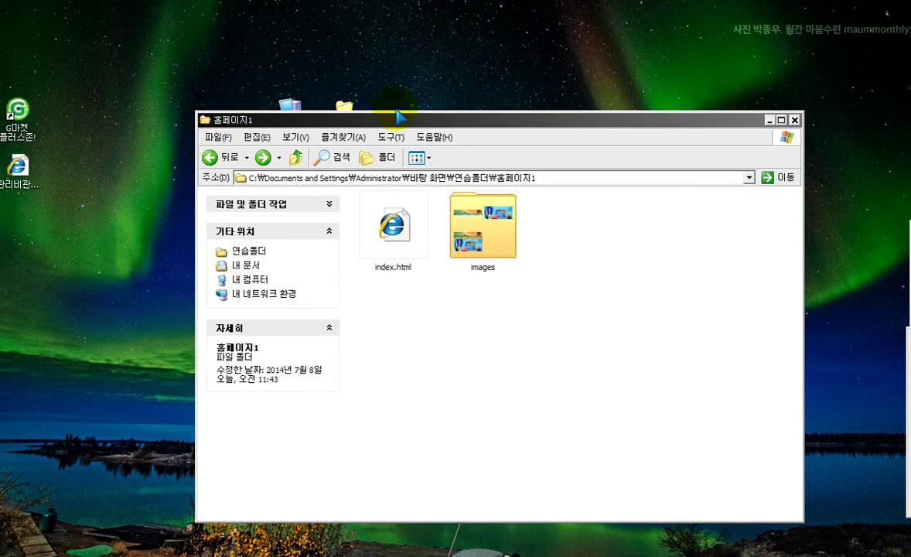
# - Examine the exported slice images and source files inside the images folder, and return to the 홈페이지1 folder
pyautogui.moveTo(397, 116); pyautogui.dragTo(372, 89)
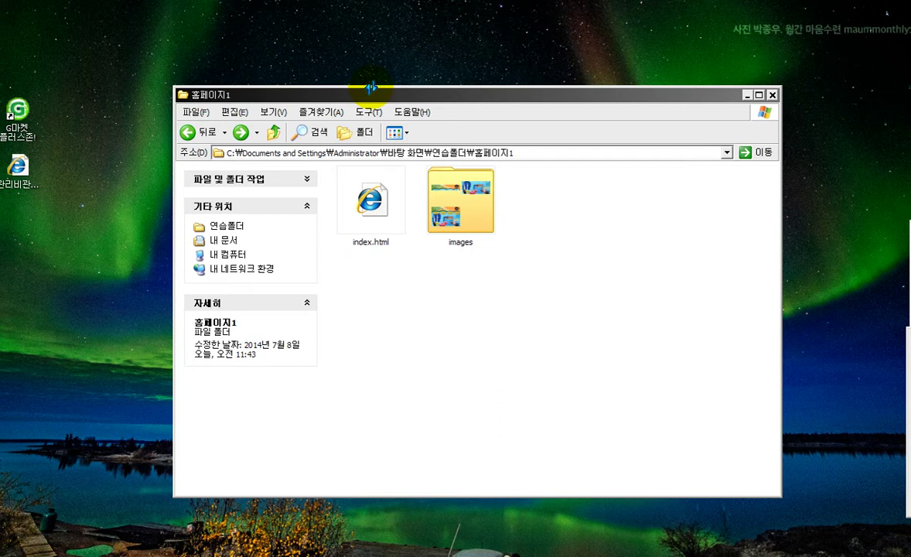
pyautogui.click(478, 190)
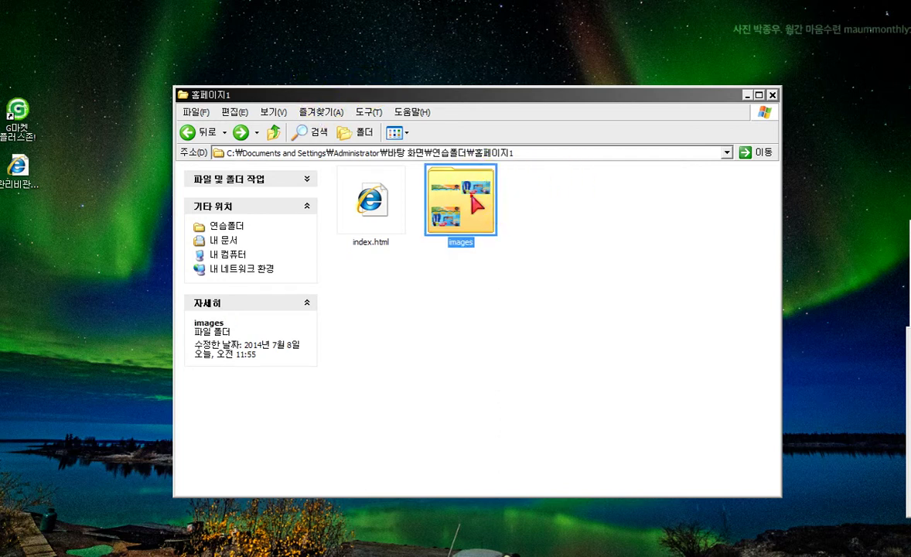
pyautogui.doubleClick(468, 202)
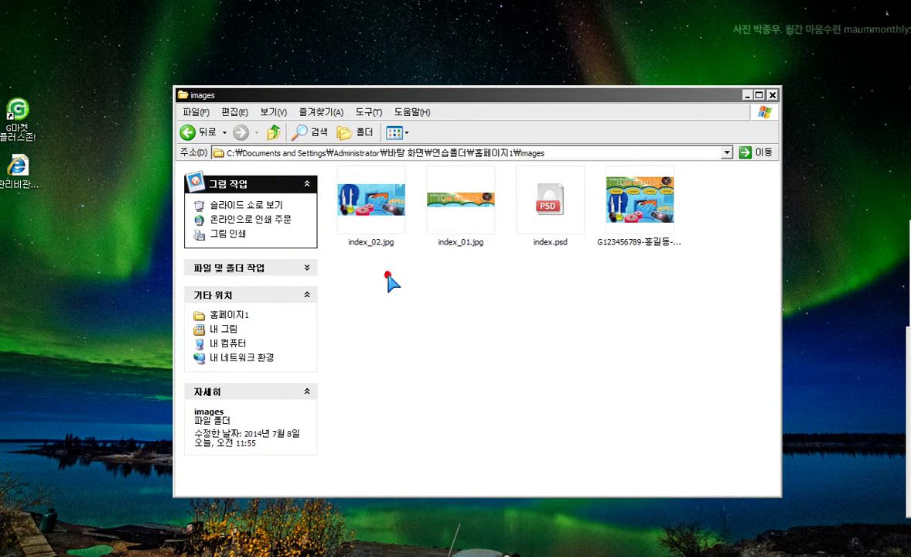
pyautogui.moveTo(548, 212)
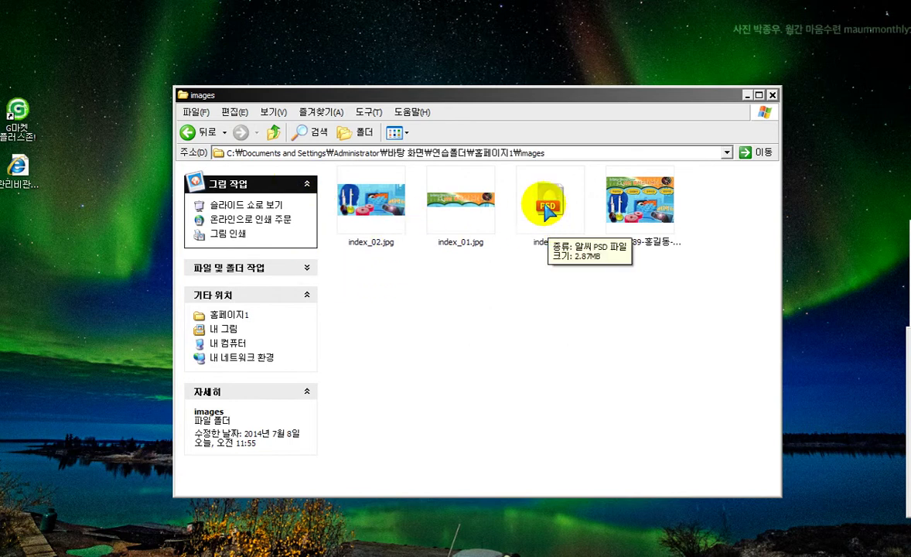
pyautogui.click(601, 203)
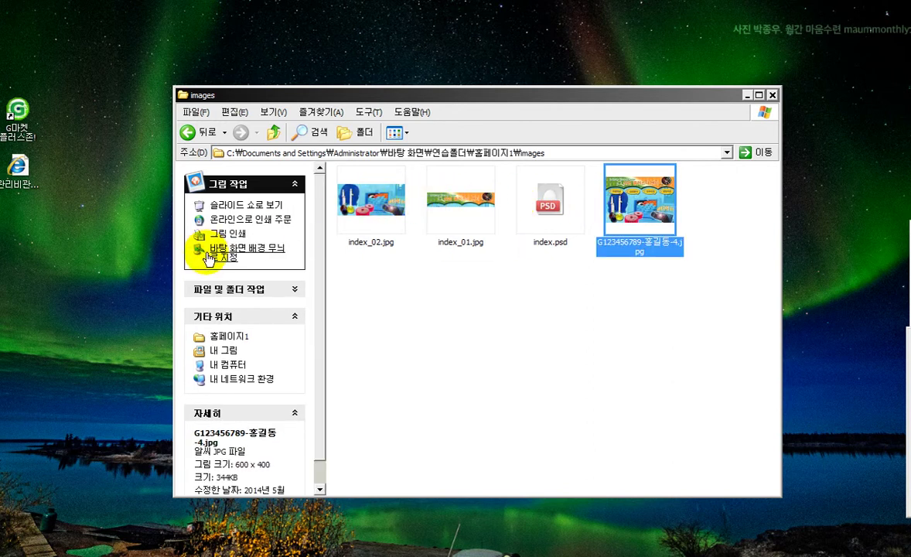
pyautogui.moveTo(472, 279); pyautogui.dragTo(354, 187)
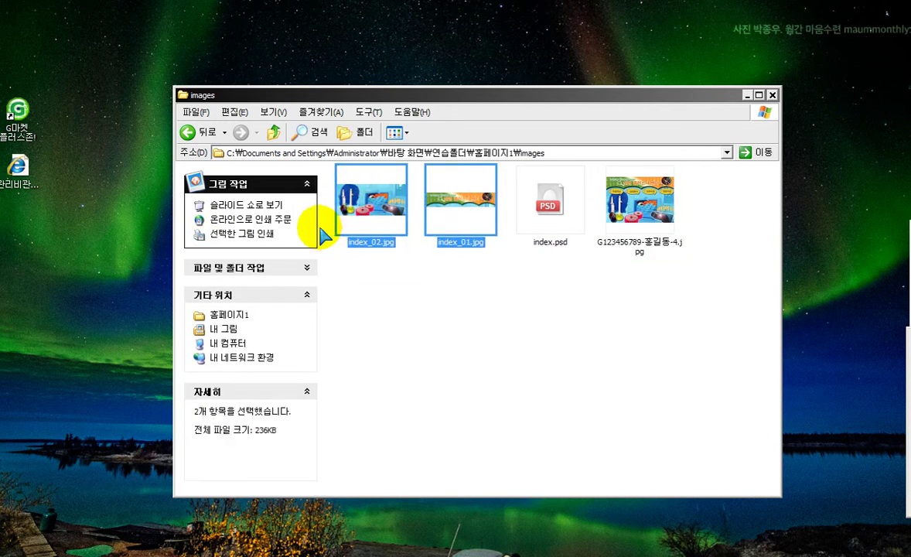
pyautogui.click(205, 140)
pyautogui.click(378, 336)
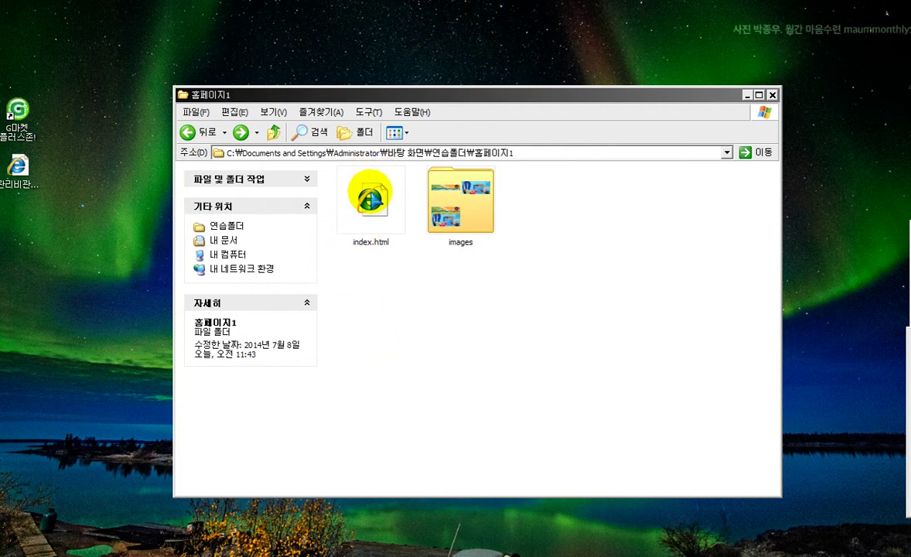
# - Open index.html from the 홈페이지1 folder in Google Chrome to preview the exported page
pyautogui.click(370, 200)
pyautogui.click(368, 241)
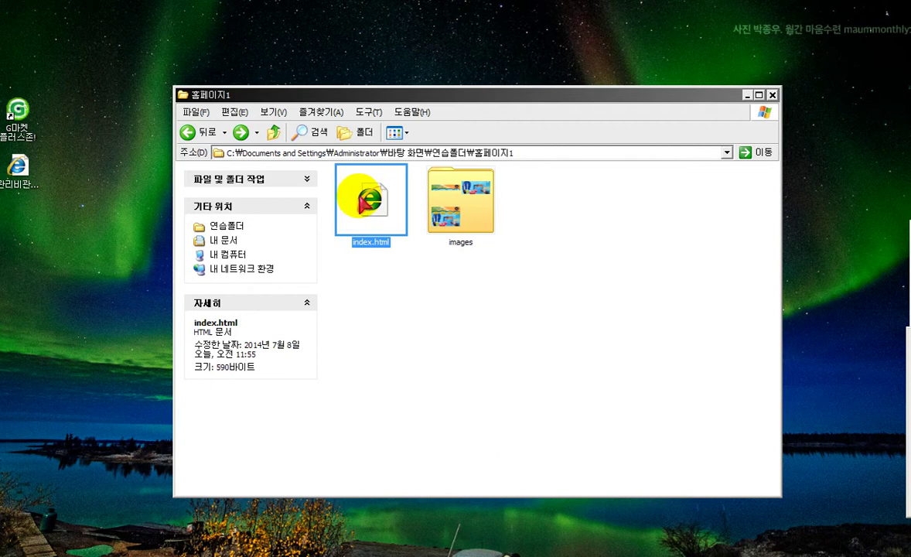
pyautogui.rightClick(355, 200)
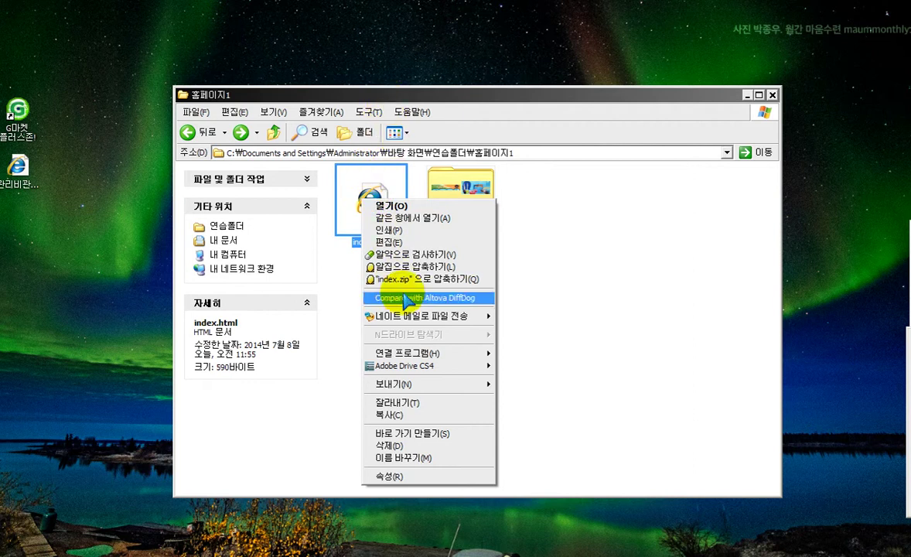
pyautogui.moveTo(393, 357)
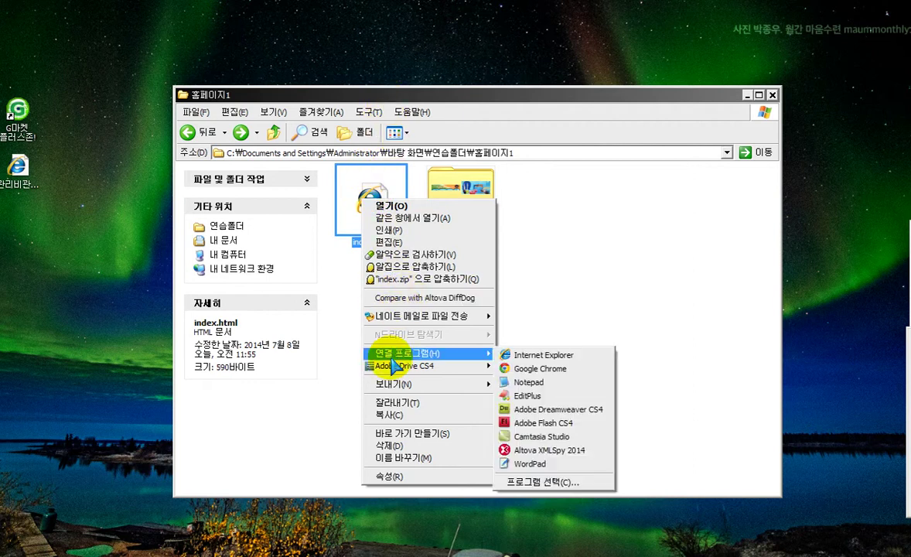
pyautogui.click(541, 369)
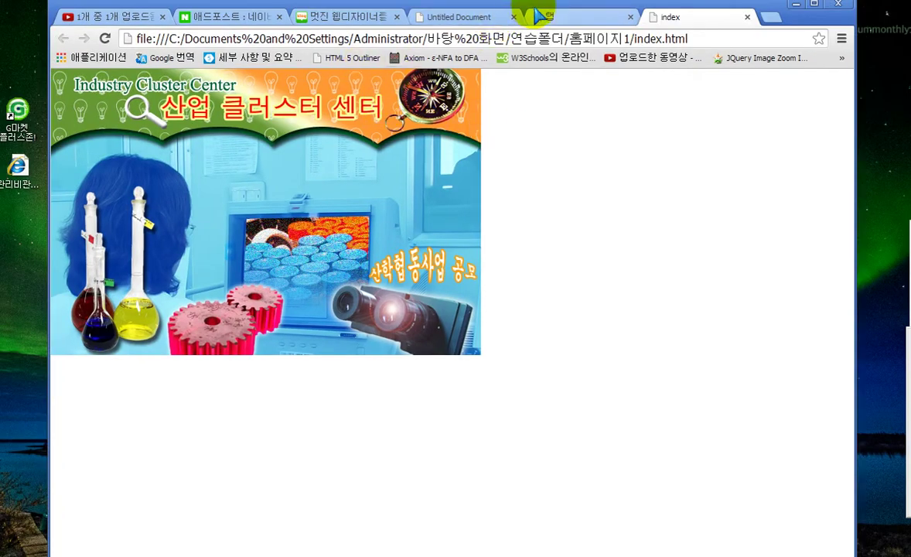
pyautogui.moveTo(525, 20); pyautogui.dragTo(630, 16)
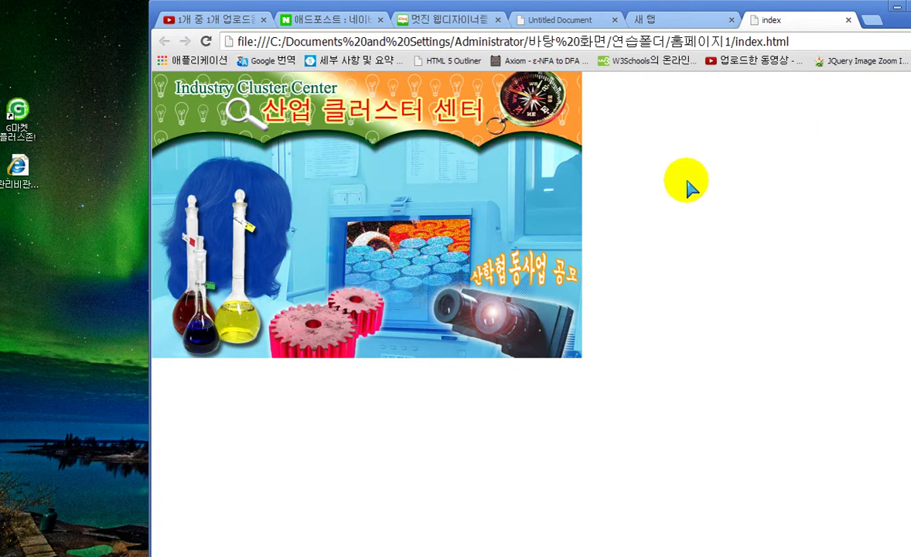
# - View the page source of index.html and examine its title tag and body markup
pyautogui.rightClick(705, 260)
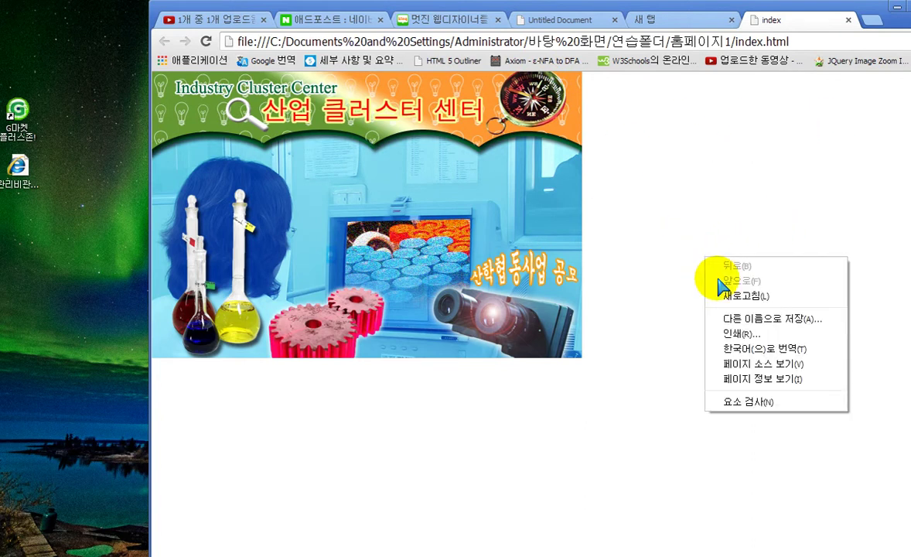
pyautogui.click(763, 365)
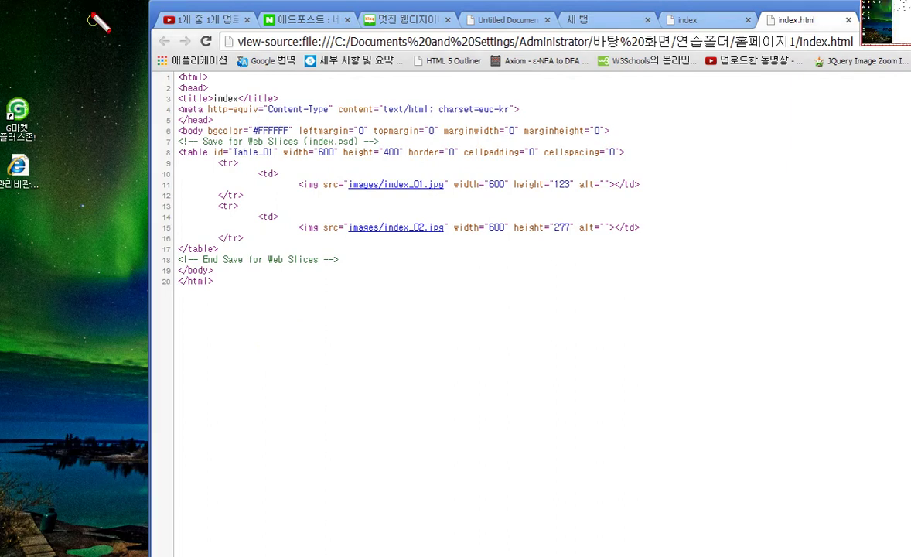
pyautogui.moveTo(172, 89); pyautogui.dragTo(314, 120)
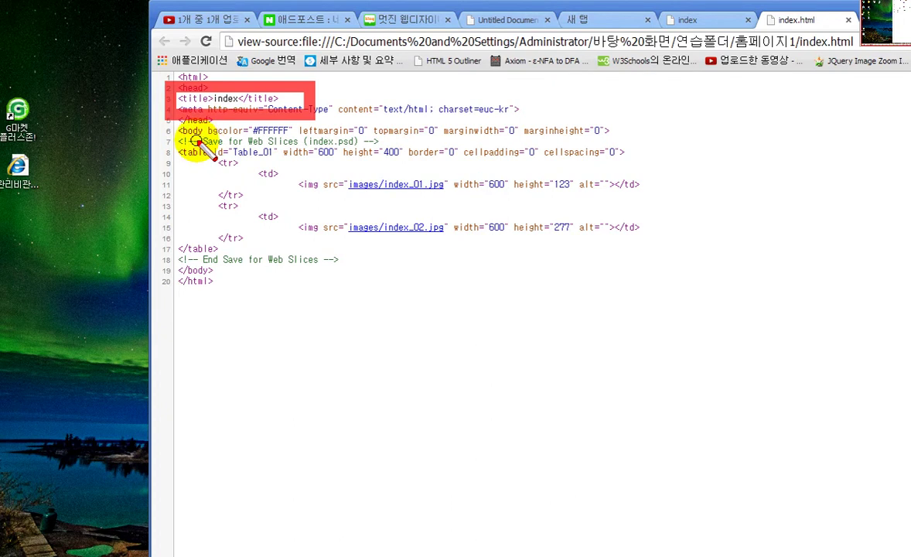
pyautogui.click(181, 130)
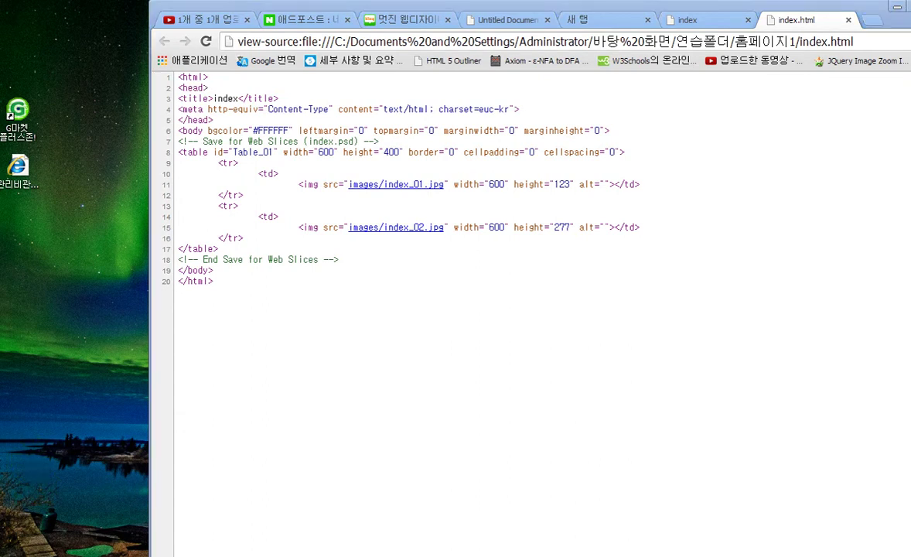
# - Minimize Chrome and the 홈페이지1 folder window, and launch Adobe Dreamweaver CS4 from the desktop
pyautogui.click(897, 6)
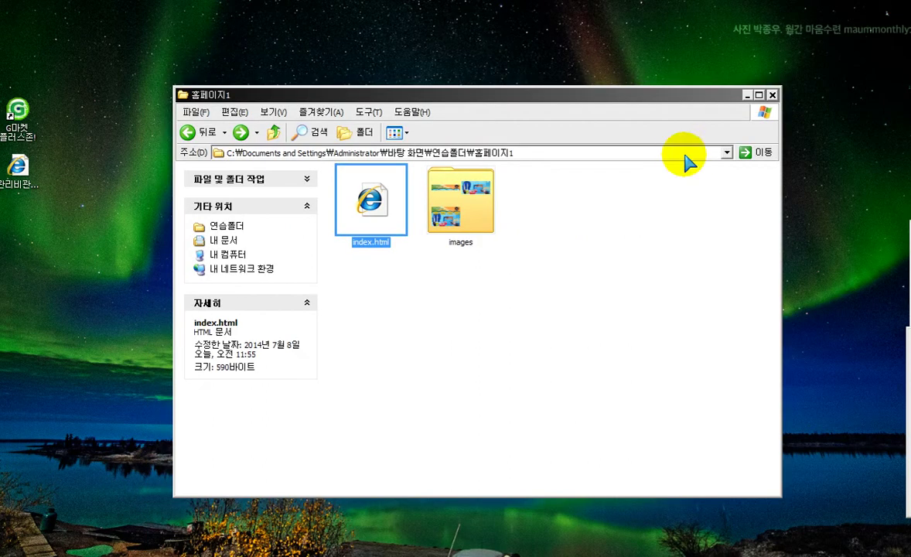
pyautogui.click(748, 94)
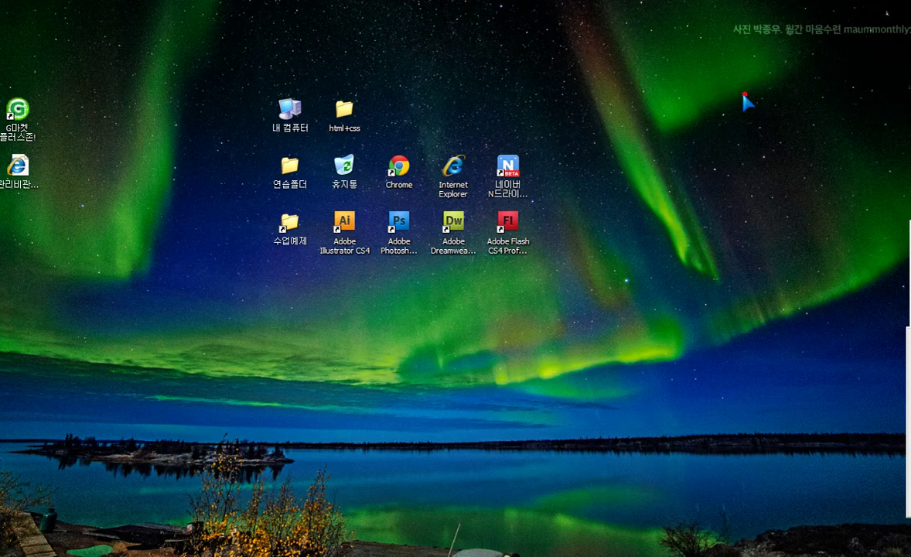
pyautogui.click(452, 224)
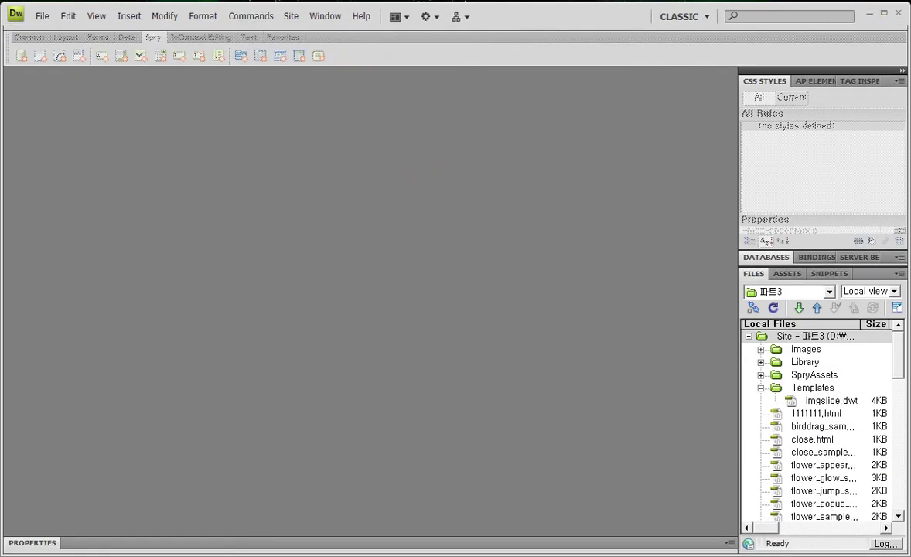
# - Start a new site definition named 홈페이지1 that uses no server technology
pyautogui.click(292, 17)
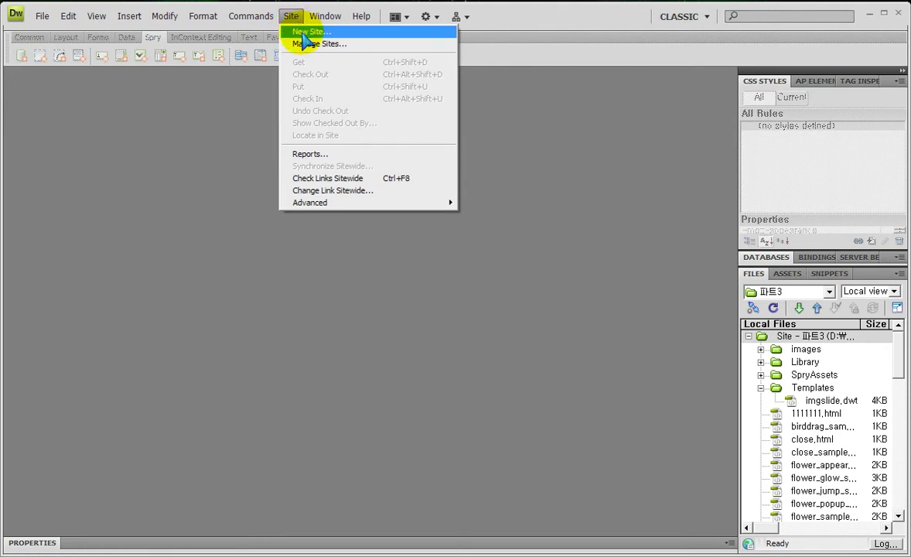
pyautogui.click(301, 32)
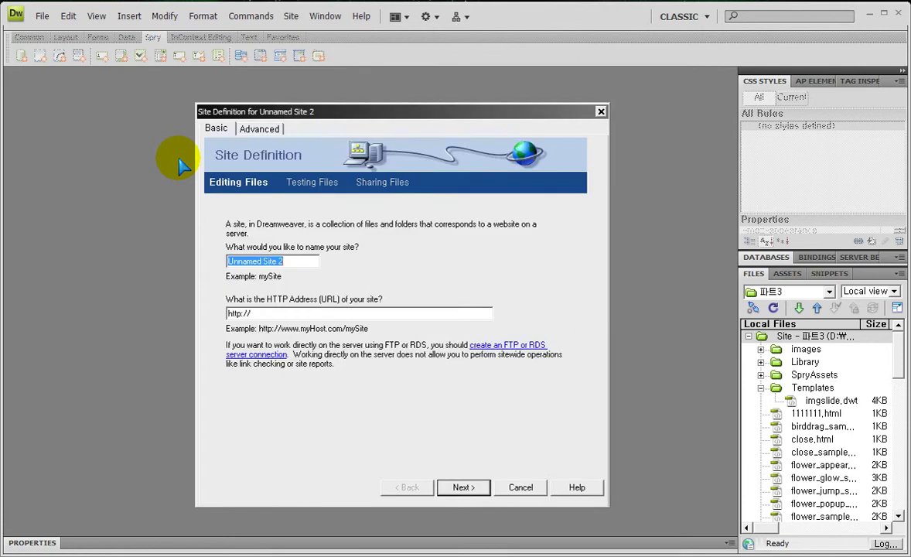
pyautogui.write('g')
pyautogui.press('BackSpace')
pyautogui.write('홈페이지1')
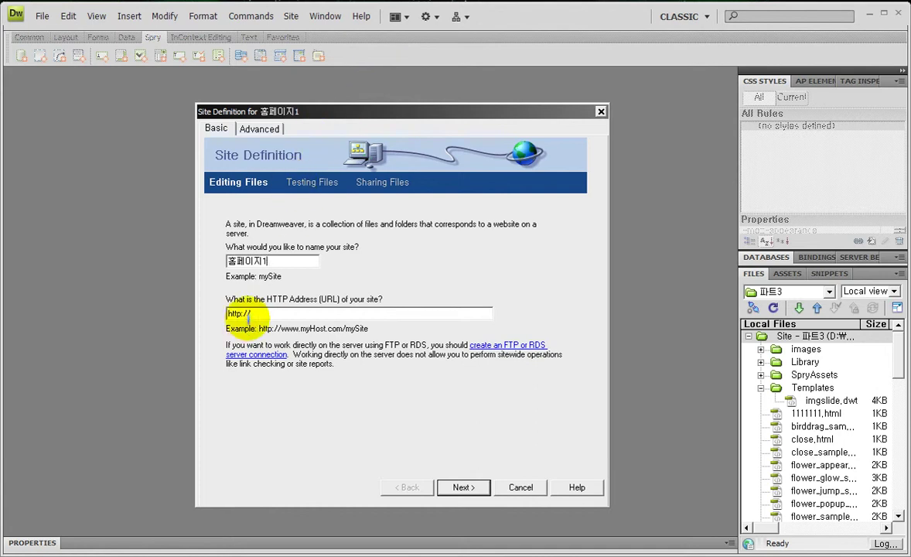
pyautogui.click(464, 488)
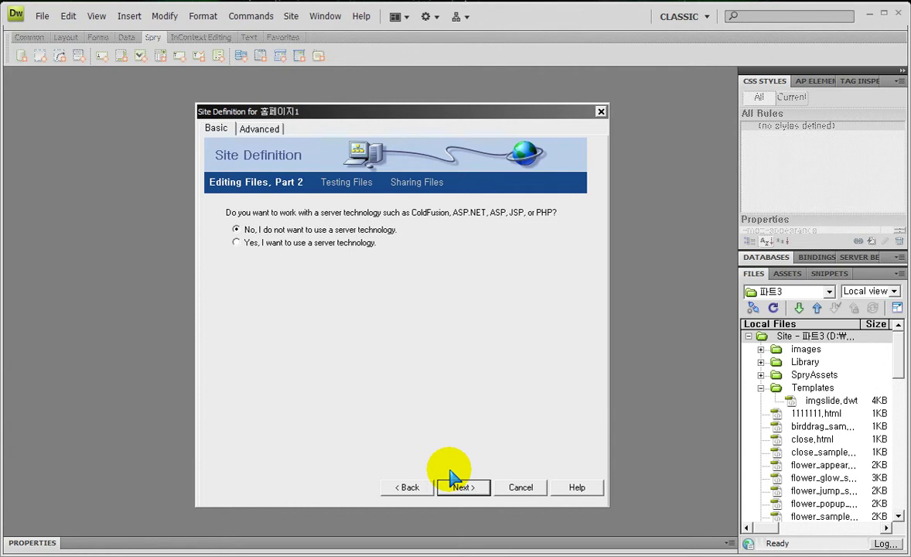
pyautogui.click(463, 486)
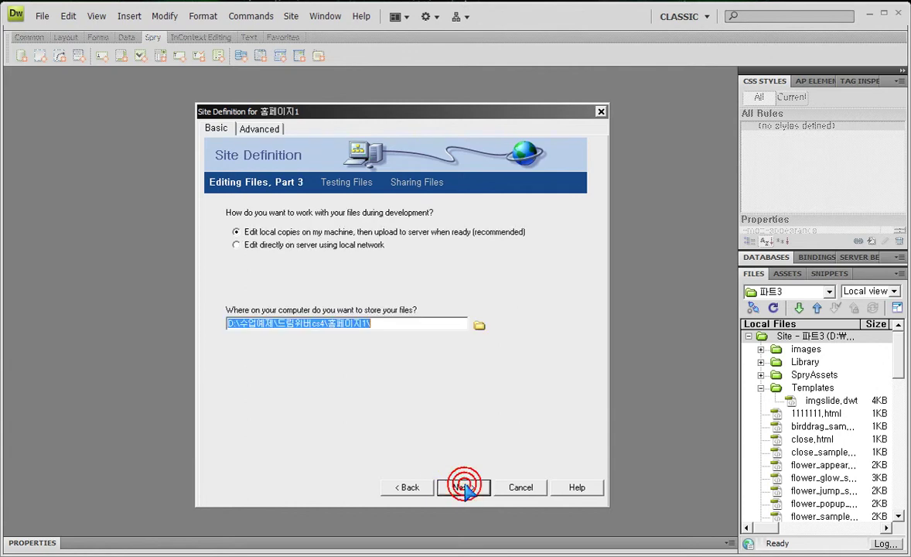
# - Set the site's local root folder to 홈페이지1 inside 연습폴더 on the desktop
pyautogui.click(480, 325)
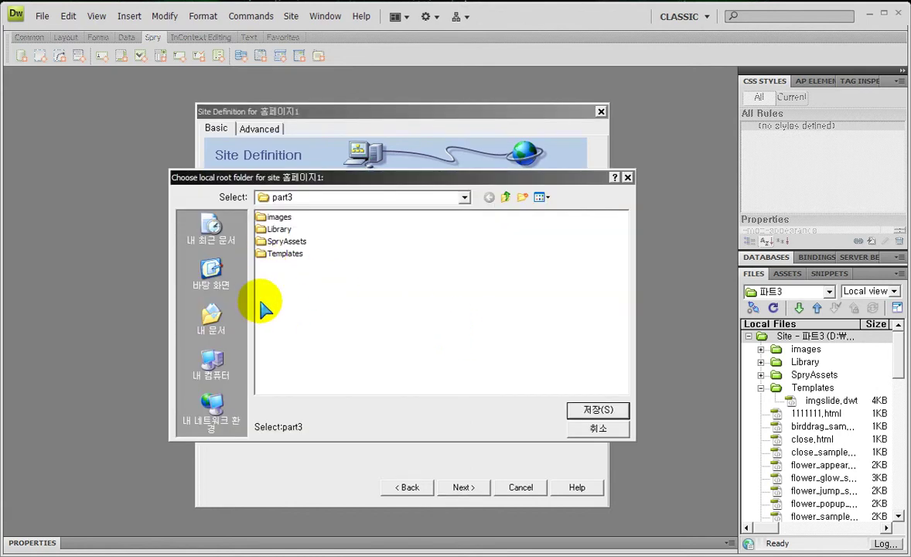
pyautogui.click(202, 279)
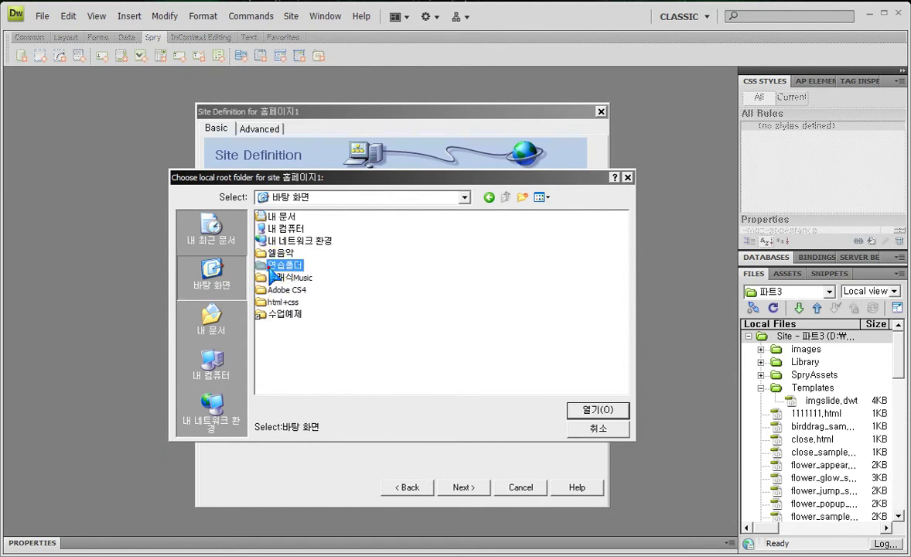
pyautogui.doubleClick(263, 264)
pyautogui.doubleClick(263, 290)
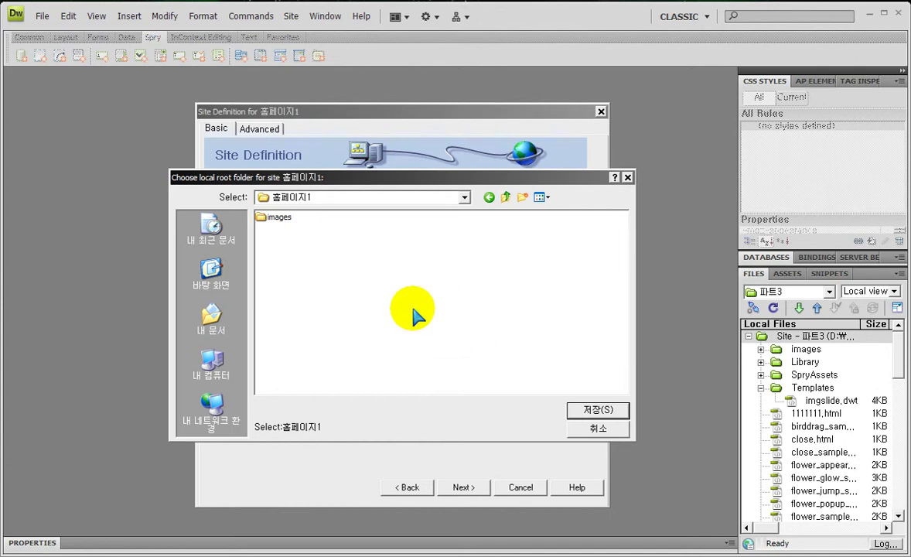
pyautogui.click(607, 412)
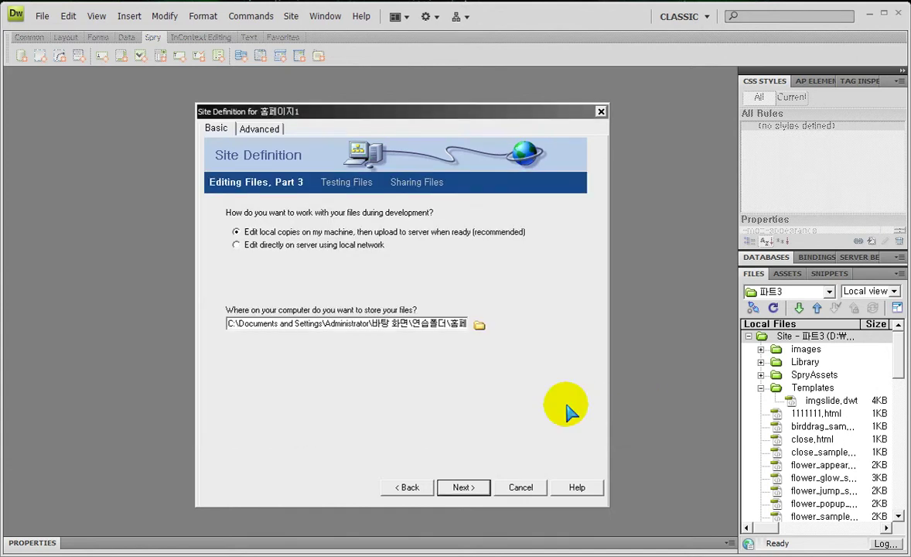
# - Set the remote server connection to None and finish defining the 홈페이지1 site
pyautogui.click(464, 485)
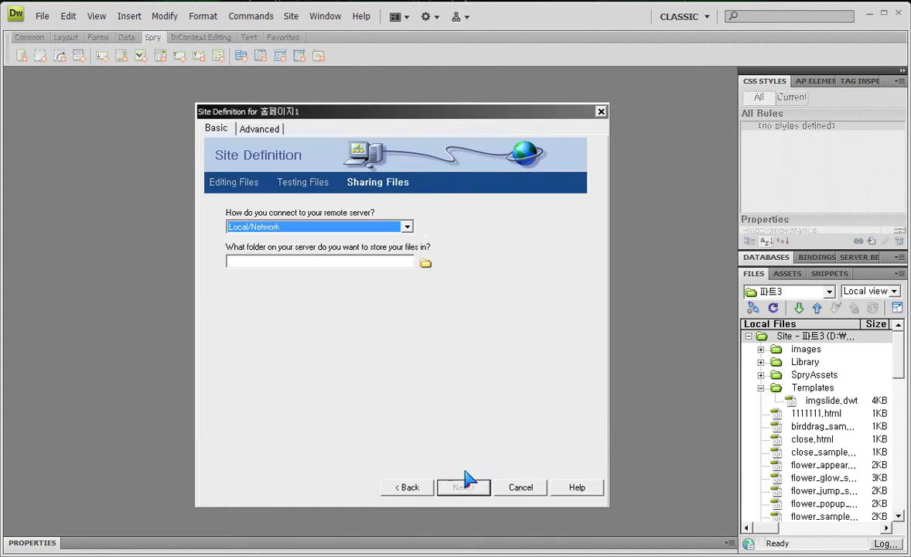
pyautogui.click(377, 225)
pyautogui.click(298, 239)
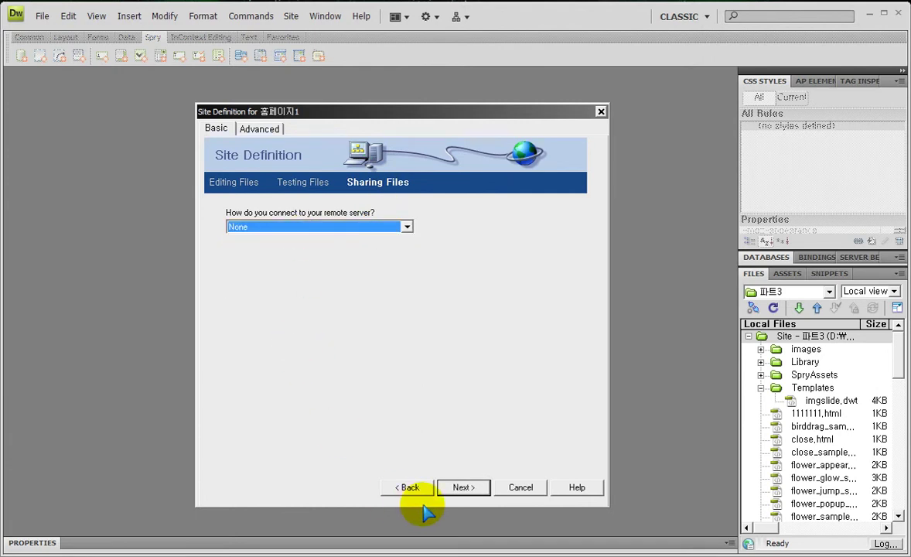
pyautogui.click(456, 489)
pyautogui.click(461, 489)
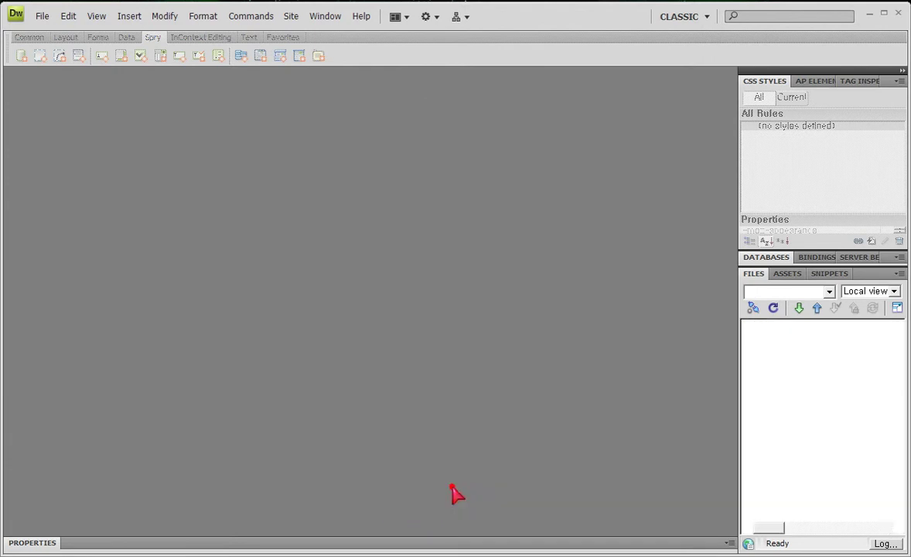
# - Open index.html from the local files of the 홈페이지1 site for editing
pyautogui.click(816, 367)
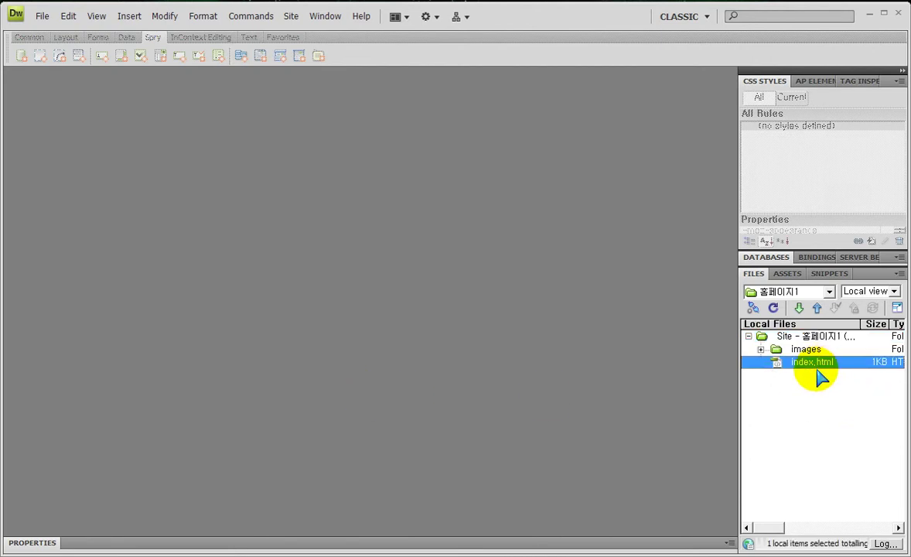
pyautogui.doubleClick(777, 363)
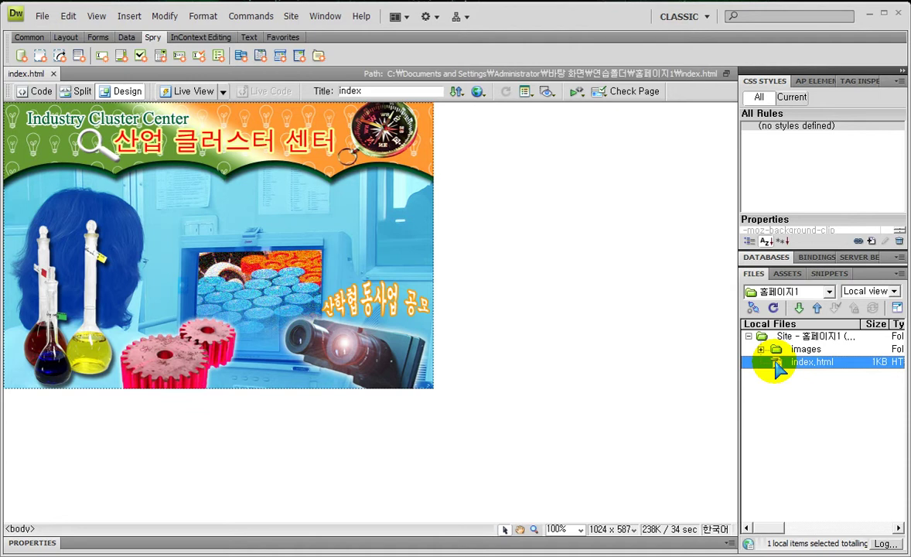
pyautogui.moveTo(776, 370); pyautogui.dragTo(437, 116)
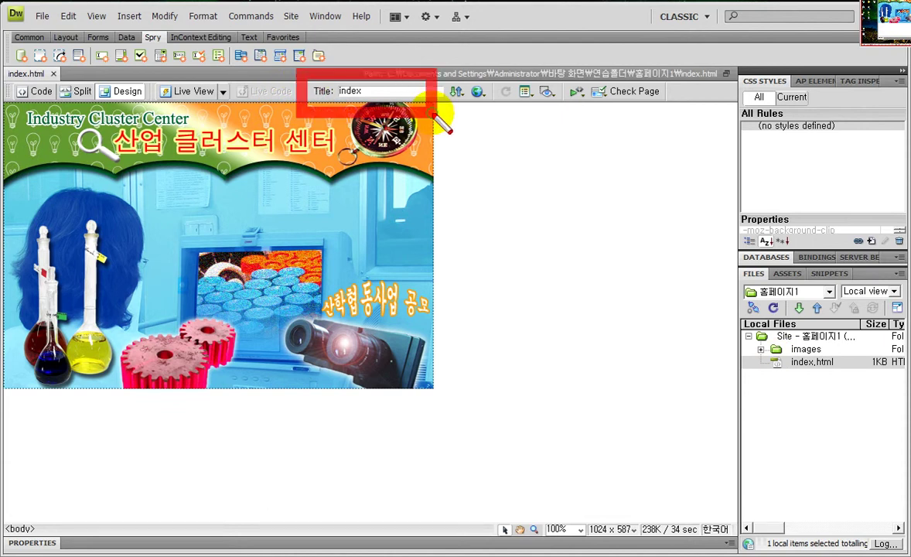
# - Set the page title of index.html to 산업 클러스터 센터 and save the page
pyautogui.doubleClick(373, 91)
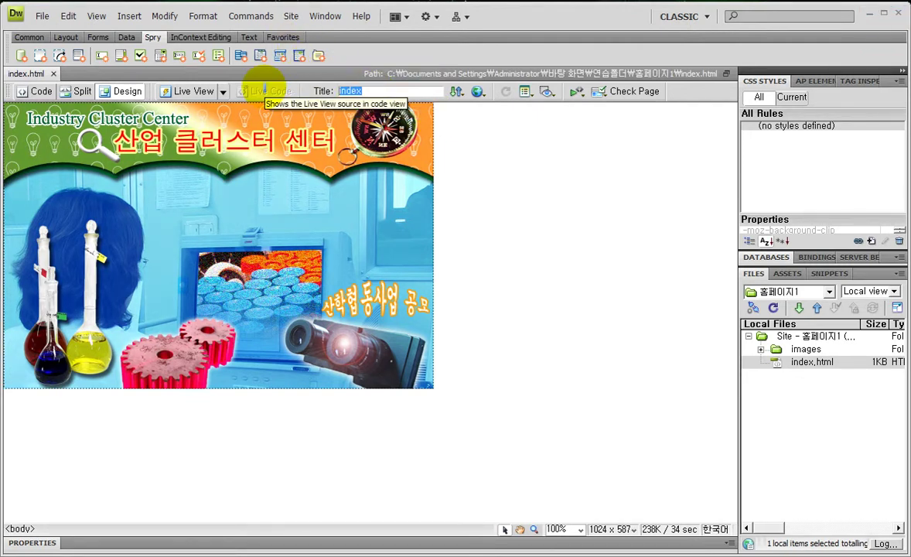
pyautogui.write('홈')
pyautogui.write('업 클러스터 ㅅ')
pyautogui.write('ㅔㄴ터')
pyautogui.click(263, 90)
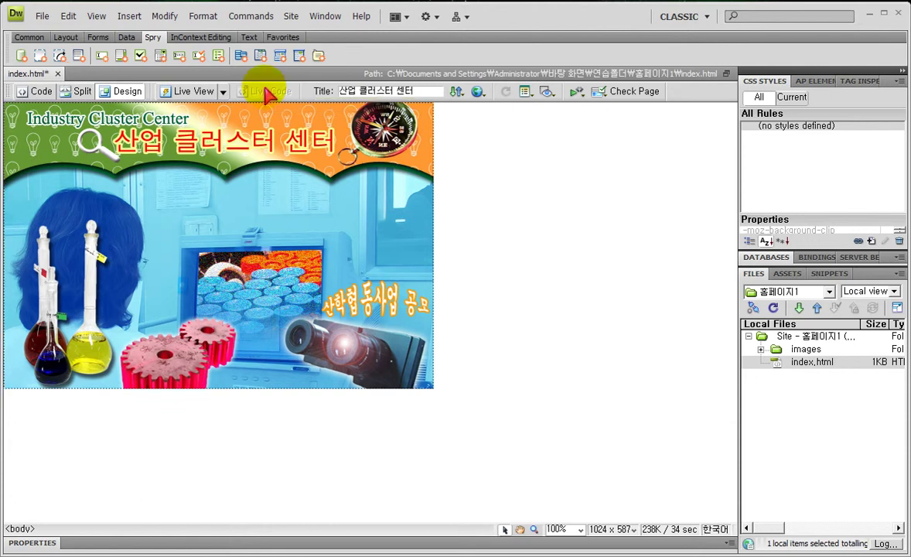
pyautogui.click(478, 513)
pyautogui.hotkey('ctrl', 's')
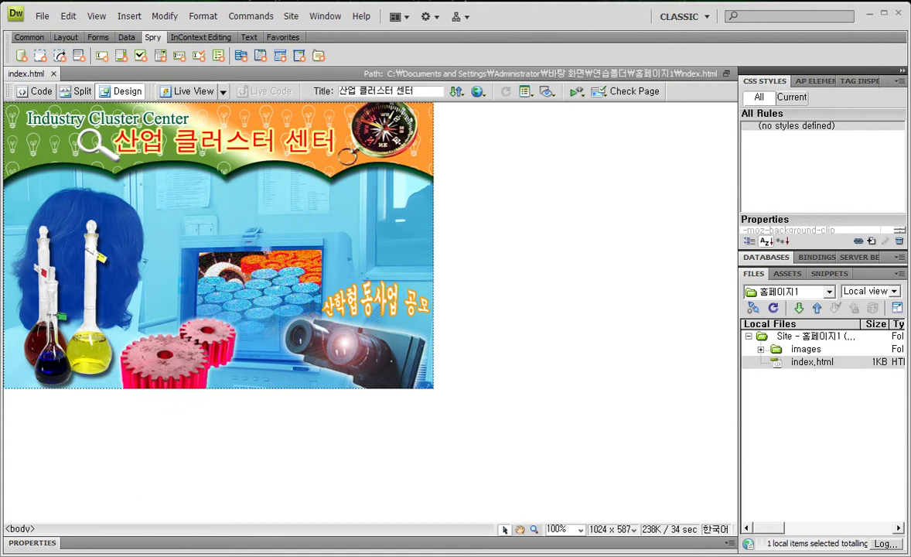
# - Switch to Chrome, reload the source view of index.html to check its title tag, and close that source tab
pyautogui.hotkey('alt', 'Tab')
pyautogui.click(563, 455)
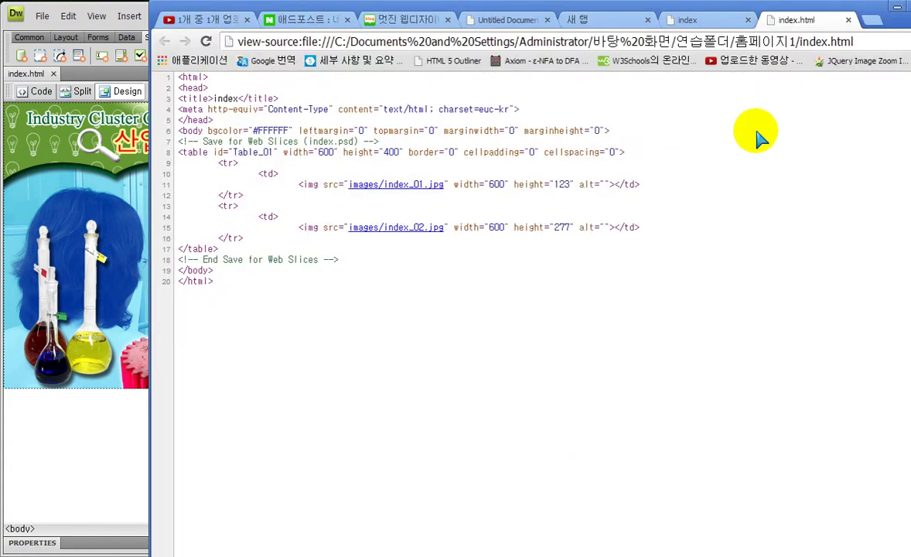
pyautogui.click(783, 19)
pyautogui.press('F5')
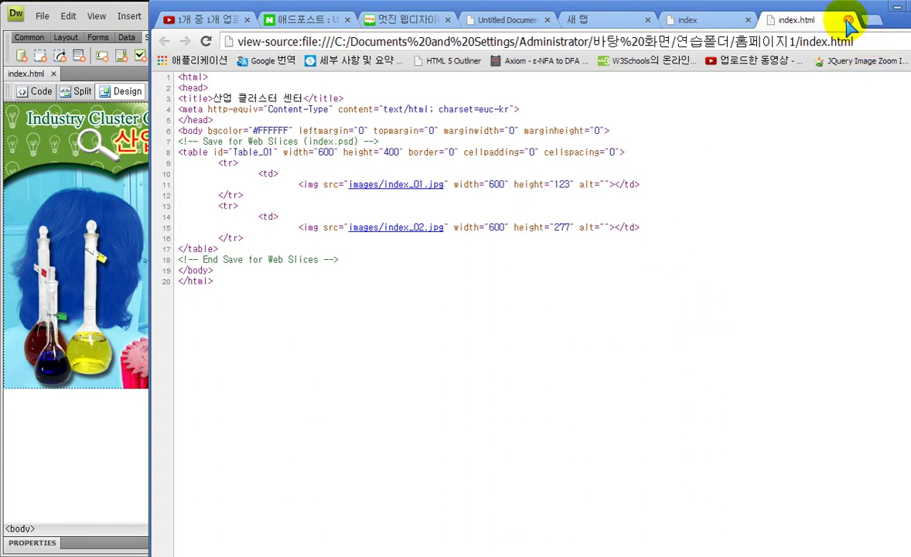
pyautogui.click(848, 20)
# - Reload the index.html page in Chrome and check the title on its browser tab
pyautogui.click(689, 304)
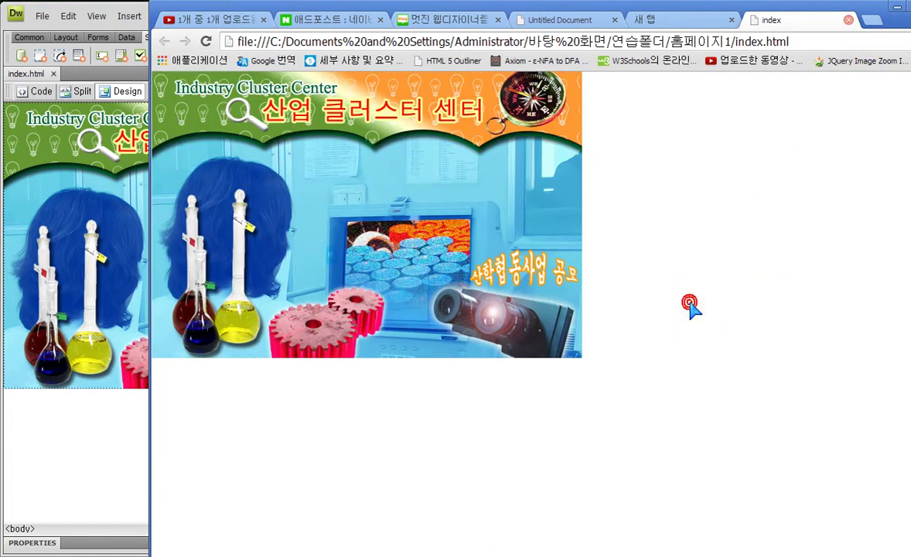
pyautogui.press('F5')
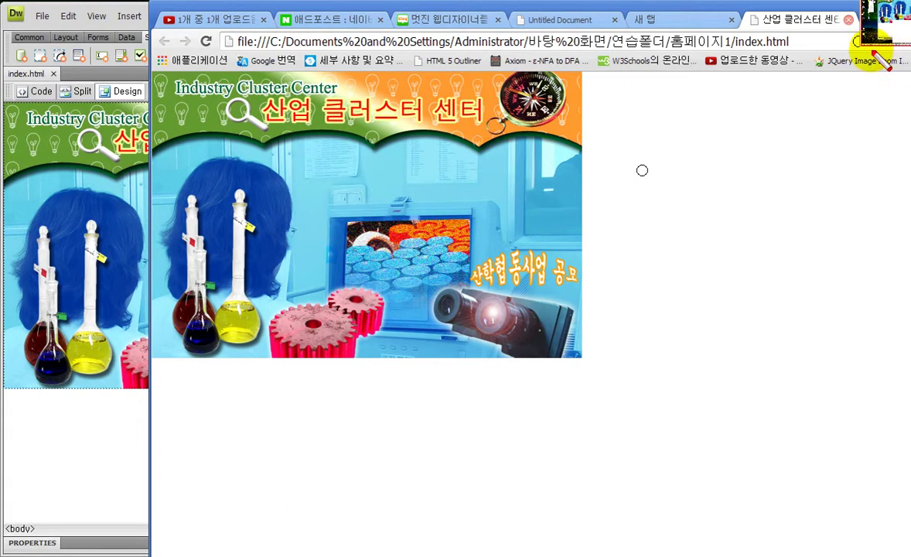
pyautogui.moveTo(713, 12); pyautogui.dragTo(875, 67)
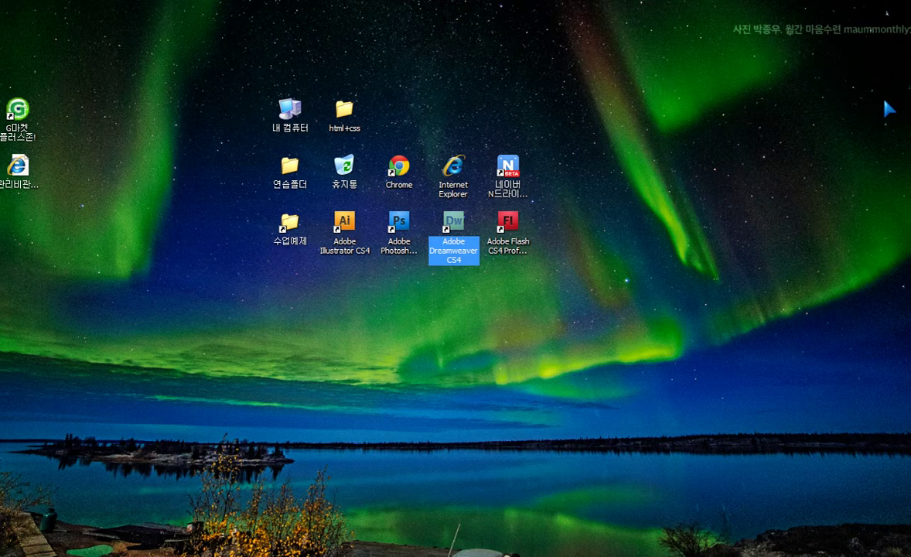
# - Minimize Dreamweaver and open the 홈페이지1 folder inside 연습폴더 to examine the site's HTML file and images folder
pyautogui.doubleClick(452, 222)
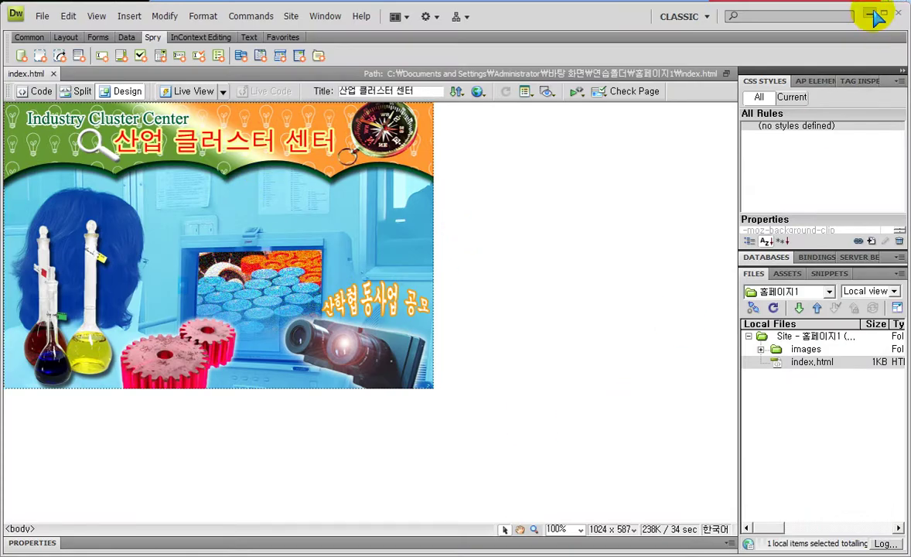
pyautogui.press('F12')
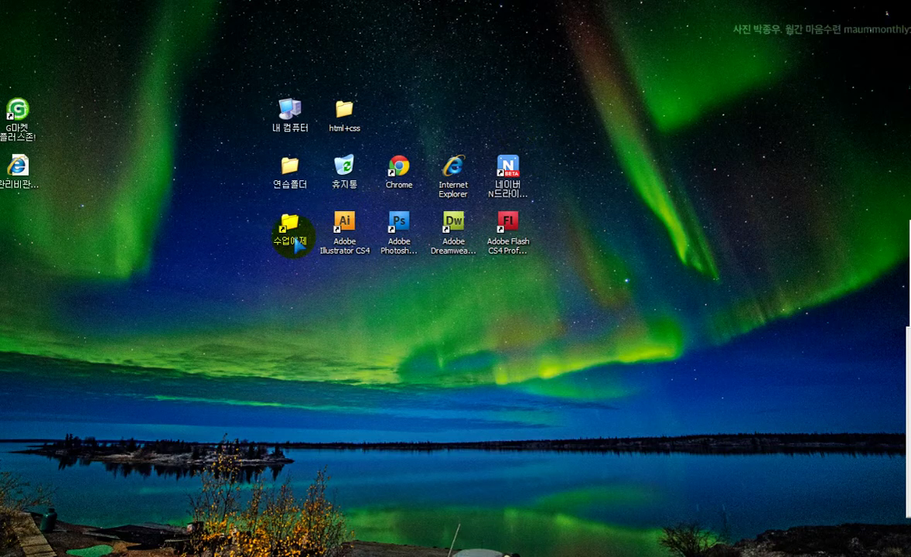
pyautogui.doubleClick(280, 172)
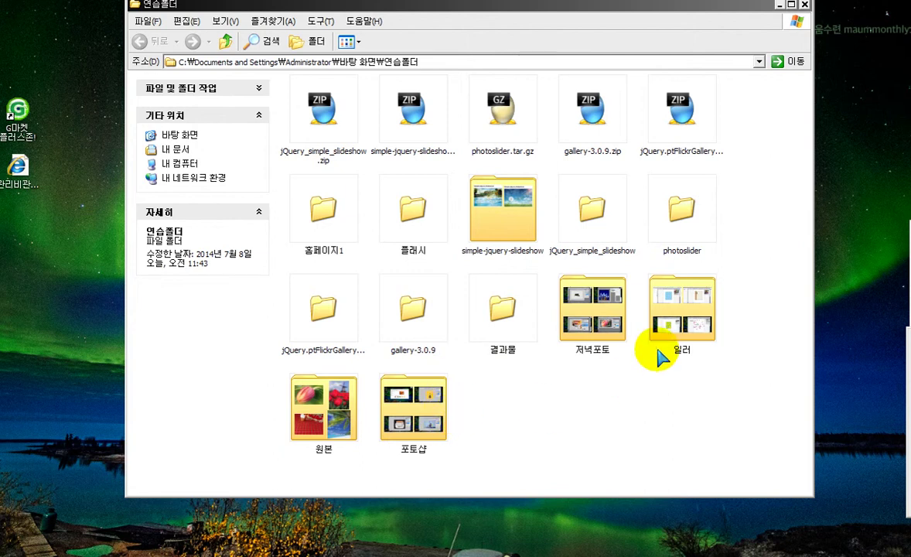
pyautogui.doubleClick(320, 215)
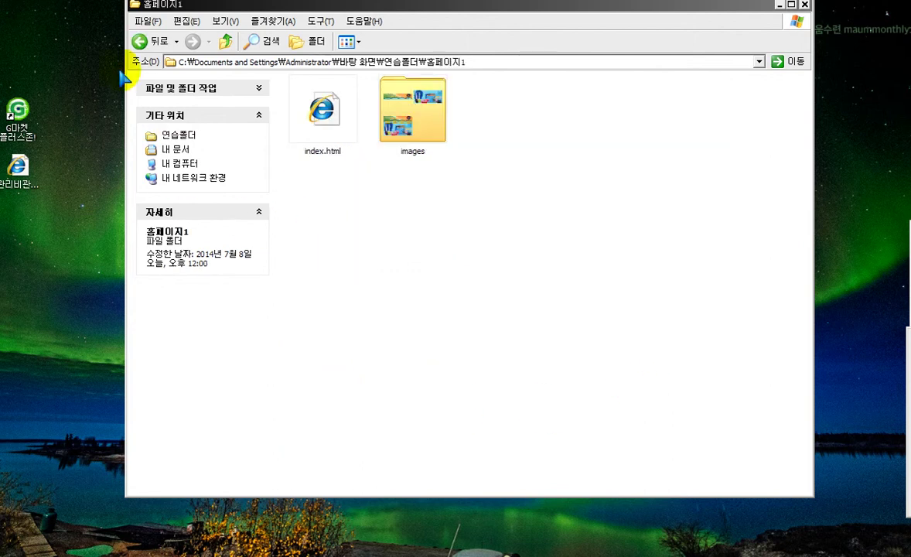
pyautogui.moveTo(127, 1); pyautogui.dragTo(265, 158)
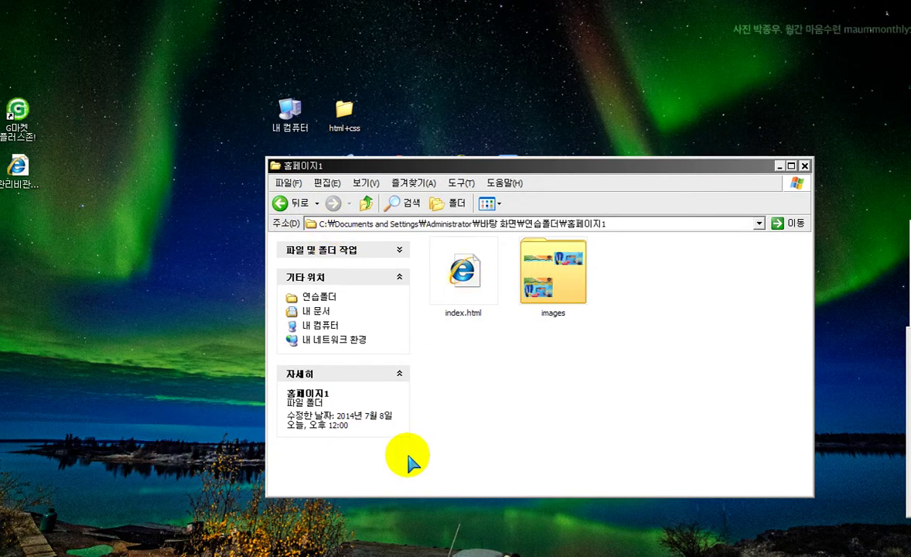
pyautogui.hotkey('ctrl', '2')
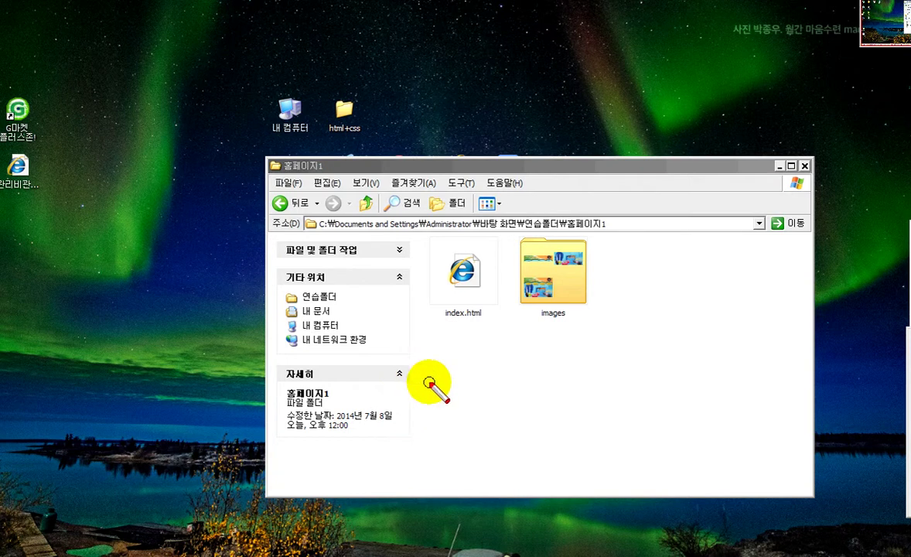
pyautogui.moveTo(426, 239)
pyautogui.mouseDown()
pyautogui.moveTo(507, 310)
pyautogui.moveTo(621, 366)
pyautogui.moveTo(630, 382)
pyautogui.moveTo(644, 380)
pyautogui.mouseUp()
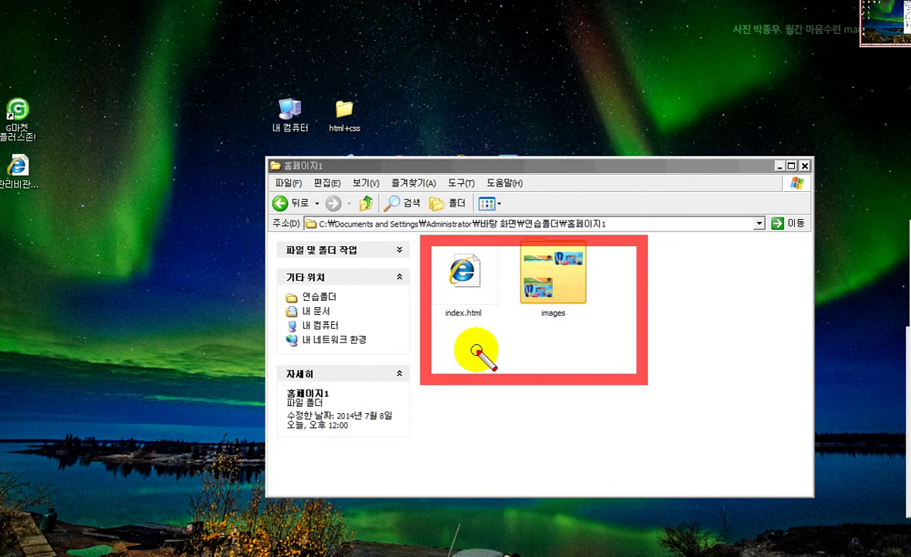
pyautogui.press('Escape')
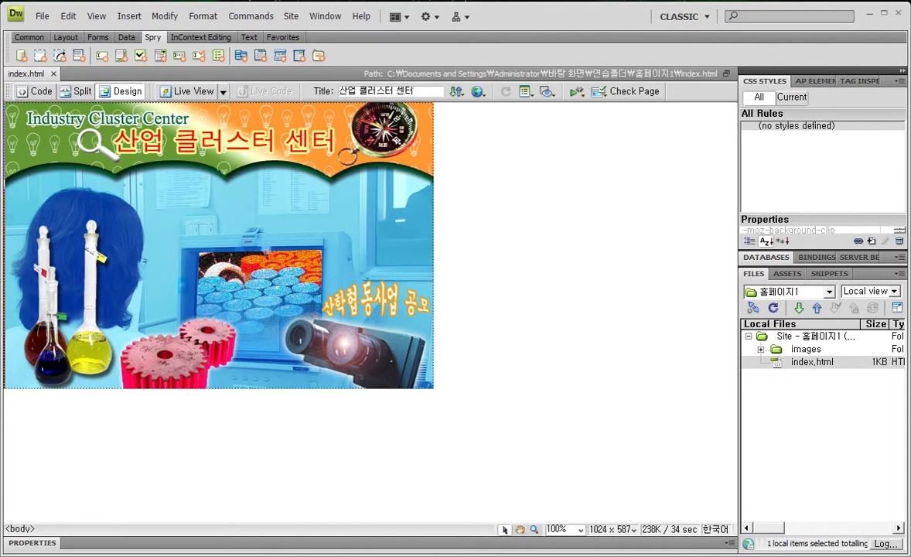
pyautogui.moveTo(725, 276); pyautogui.dragTo(833, 310)
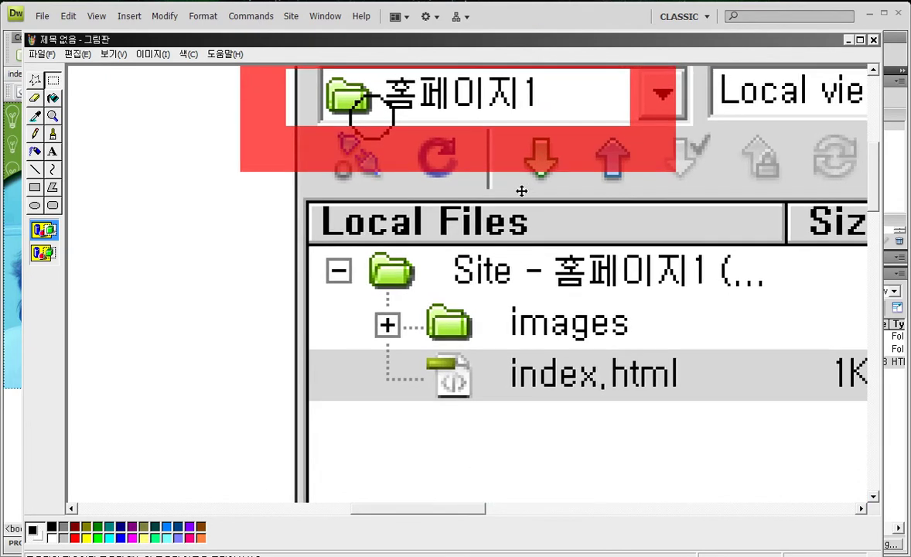
pyautogui.moveTo(522, 191)
pyautogui.mouseDown()
pyautogui.moveTo(513, 205)
pyautogui.moveTo(484, 211)
pyautogui.moveTo(476, 200)
pyautogui.mouseUp()
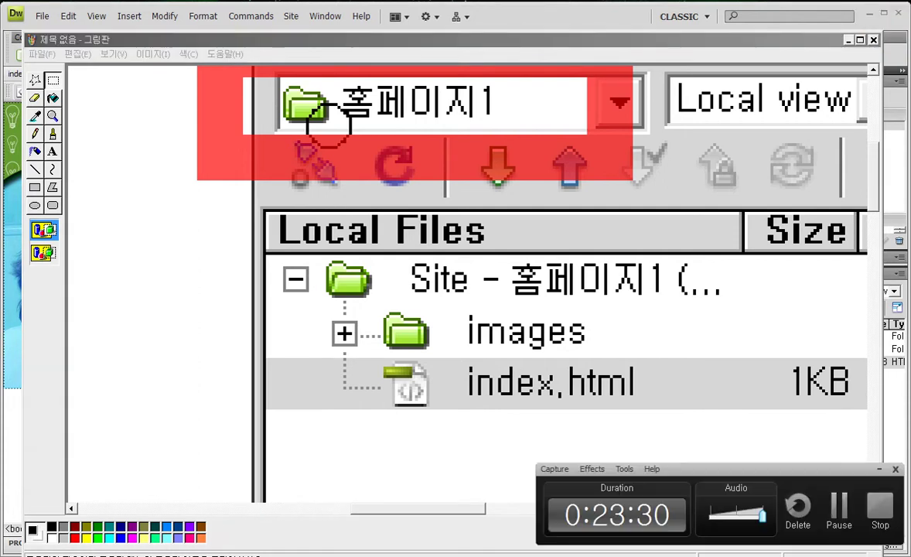
pyautogui.moveTo(694, 458)
pyautogui.mouseDown()
pyautogui.moveTo(522, 320)
pyautogui.moveTo(484, 272)
pyautogui.moveTo(519, 309)
pyautogui.mouseUp()
pyautogui.moveTo(824, 501); pyautogui.dragTo(561, 282)
pyautogui.click(561, 283)
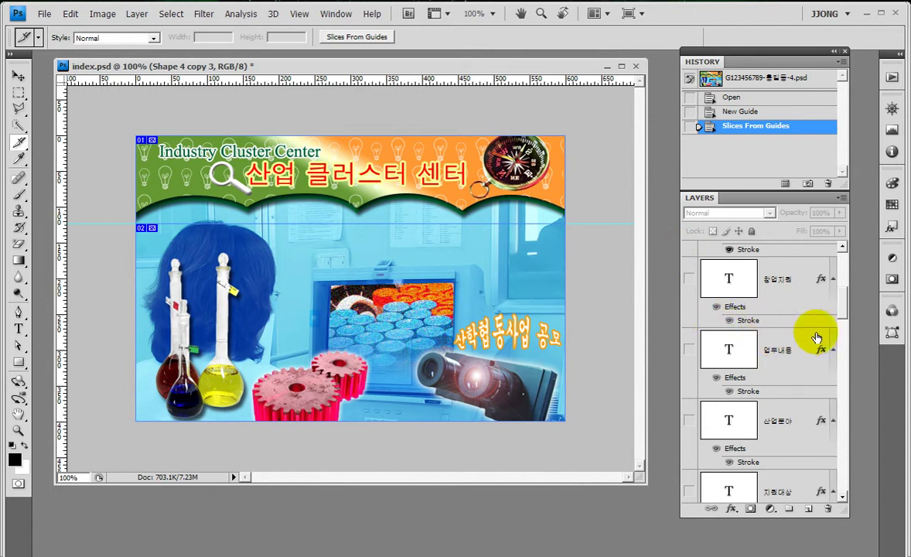
# - In Photoshop's index.psd, hide the picture, header shape and background layers from Layer 7 down to Background
pyautogui.moveTo(841, 303)
pyautogui.mouseDown()
pyautogui.moveTo(847, 349)
pyautogui.moveTo(836, 431)
pyautogui.mouseUp()
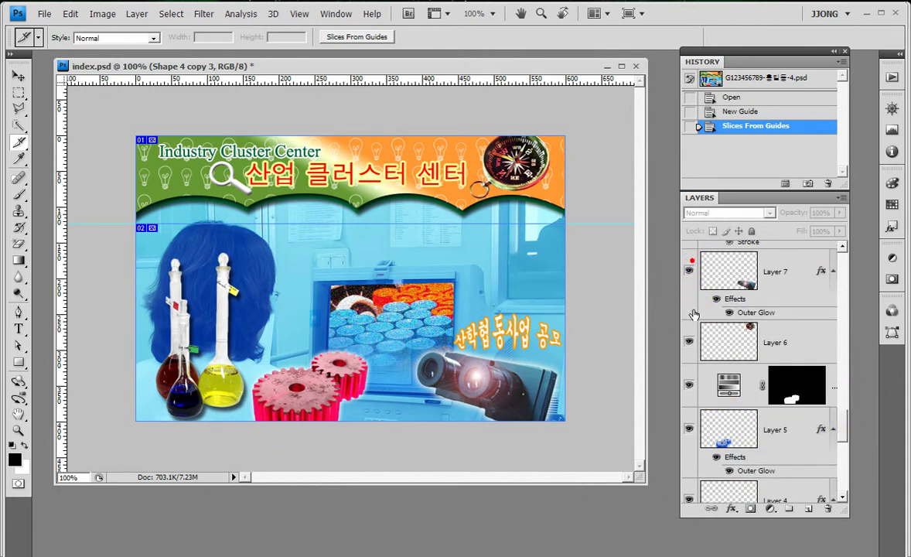
pyautogui.moveTo(689, 343)
pyautogui.mouseDown()
pyautogui.moveTo(699, 290)
pyautogui.moveTo(702, 407)
pyautogui.moveTo(689, 496)
pyautogui.mouseUp()
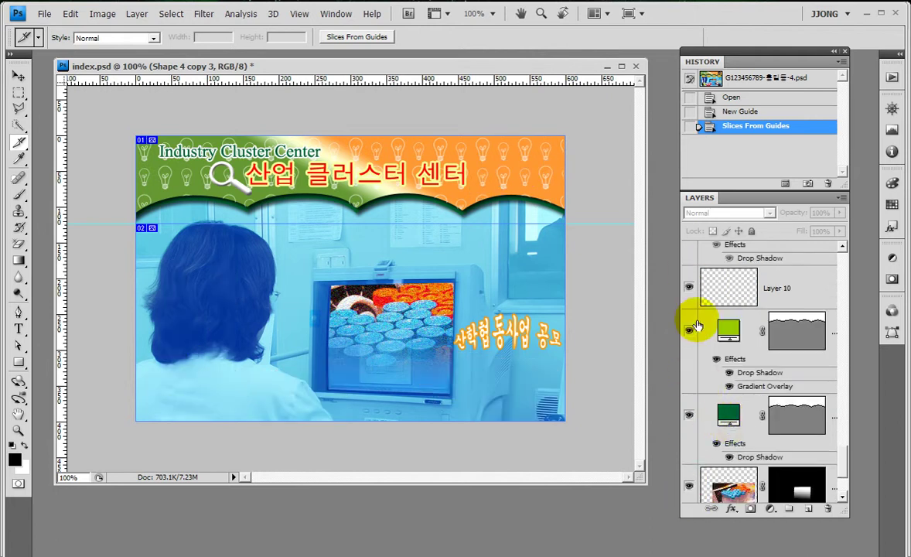
pyautogui.moveTo(687, 306); pyautogui.dragTo(691, 437)
pyautogui.scroll(-3, 690, 483)
pyautogui.click(694, 443)
pyautogui.click(689, 483)
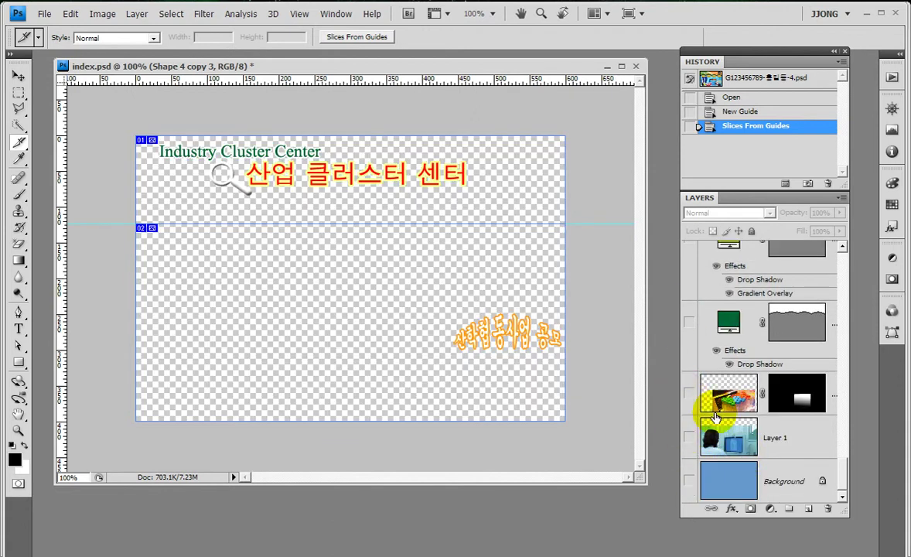
# - Hide the 산학협동사업 공모, magnifier shape, 산업 클러스터 센터 and Industry Cluster Center layers at the top of the stack
pyautogui.scroll(5, 706, 407)
pyautogui.scroll(5, 716, 418)
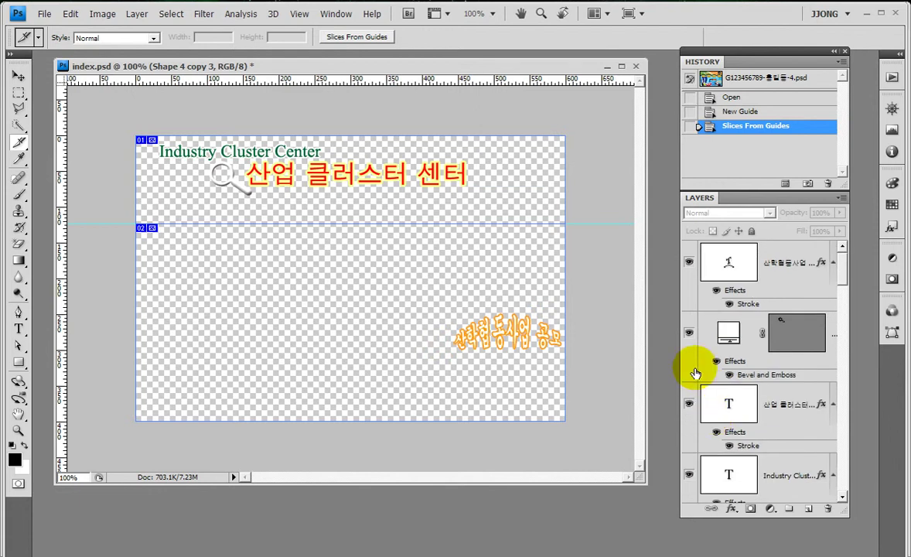
pyautogui.moveTo(689, 261); pyautogui.dragTo(692, 447)
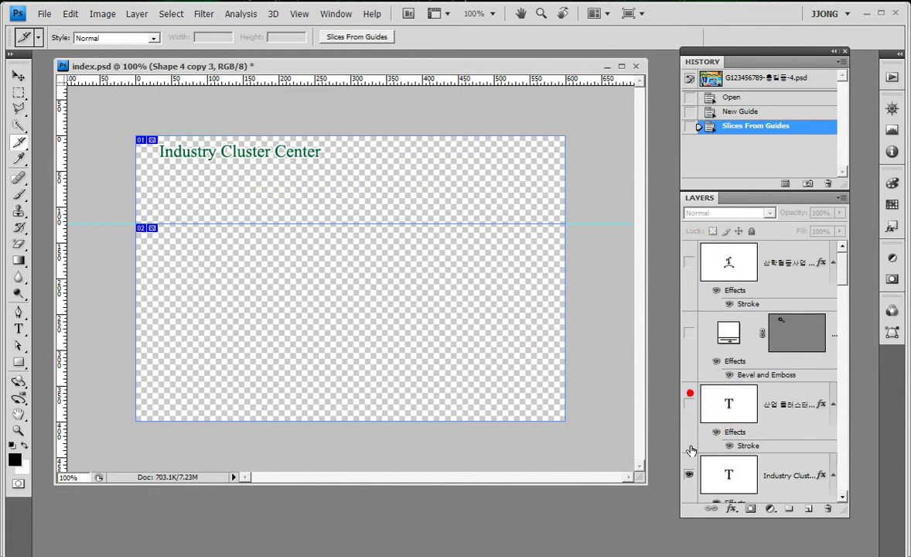
pyautogui.click(690, 474)
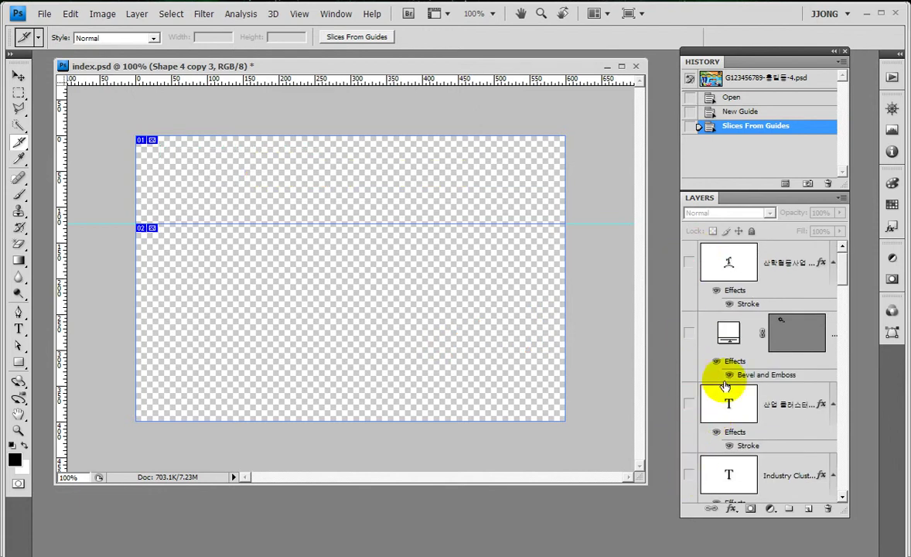
# - Show the 산업분야 and 지원대상 text layers and the four menu arrow shape layers
pyautogui.scroll(-5, 725, 384)
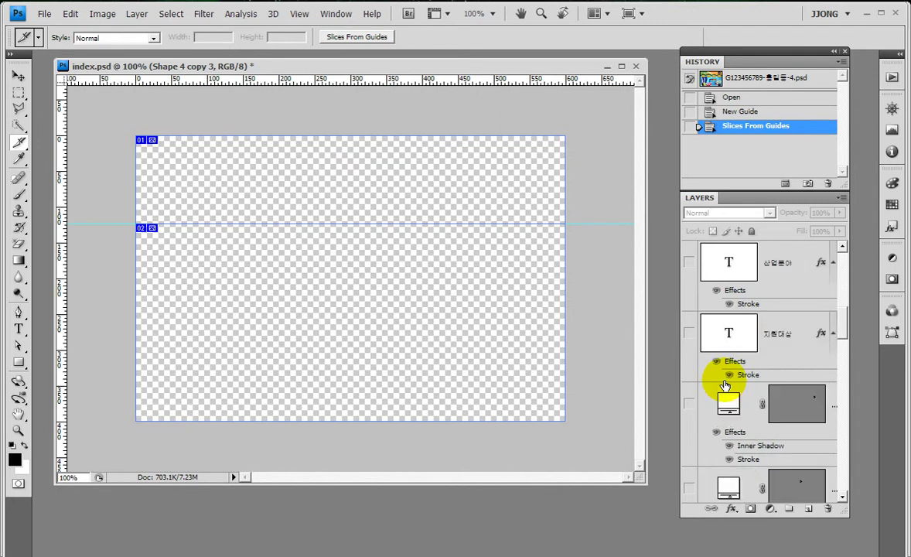
pyautogui.click(690, 262)
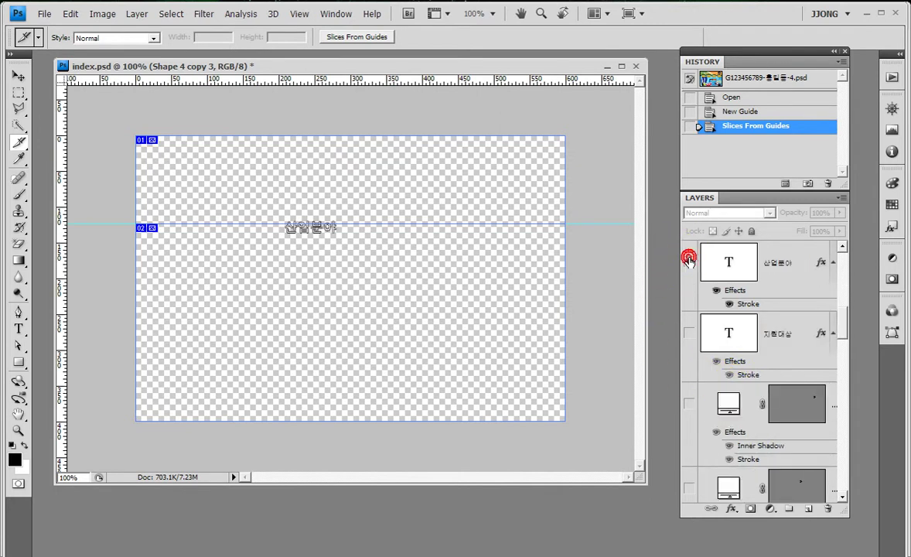
pyautogui.click(689, 332)
pyautogui.click(690, 405)
pyautogui.click(690, 488)
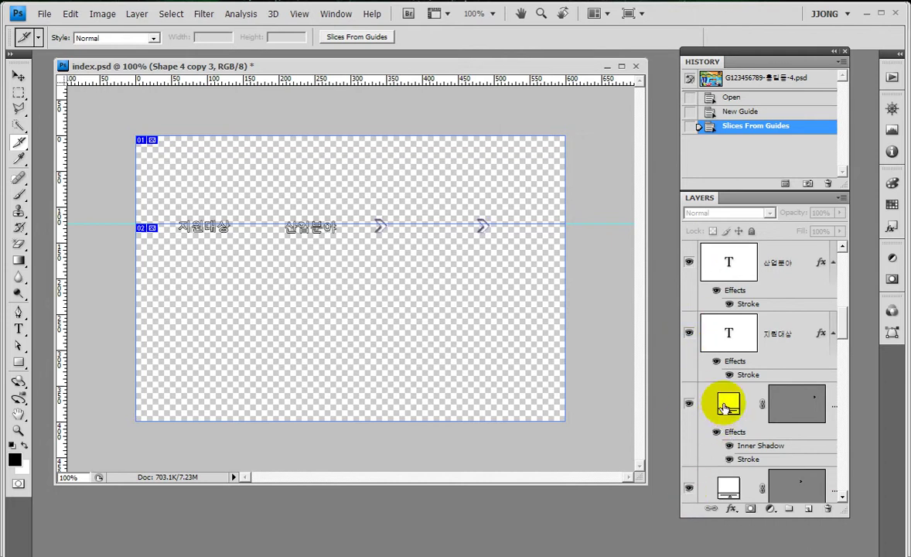
pyautogui.scroll(-3, 742, 390)
pyautogui.click(689, 360)
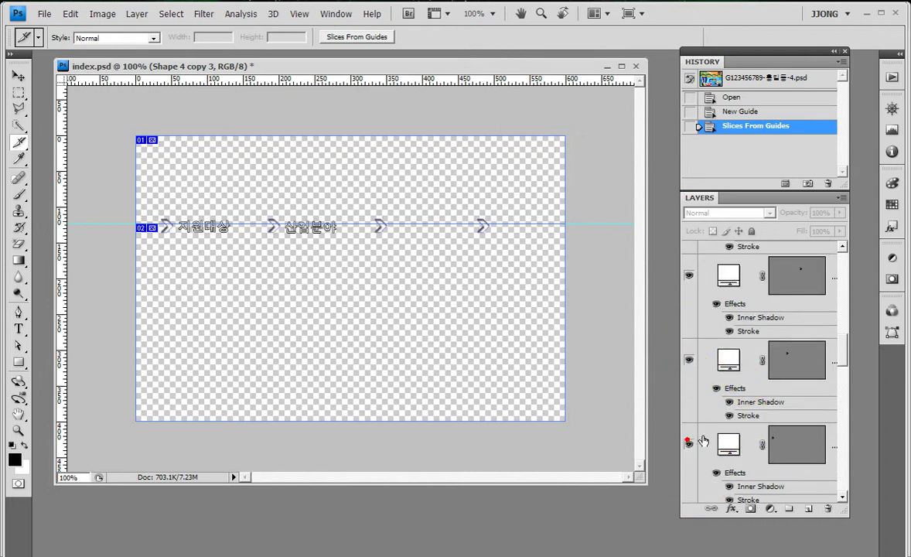
pyautogui.click(689, 444)
# - Show the four yellow speech-bubble shape layers behind the menu arrows
pyautogui.scroll(-1, 725, 417)
pyautogui.click(689, 399)
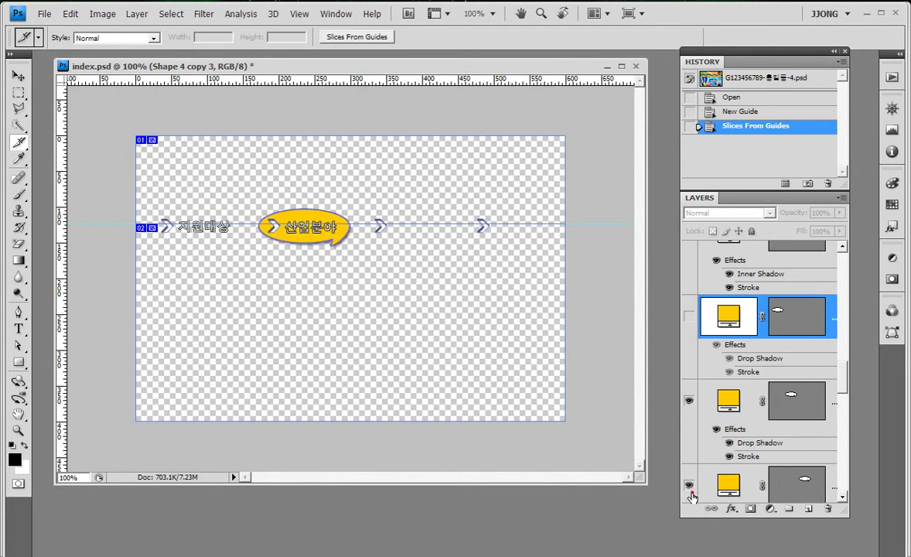
pyautogui.scroll(-2, 719, 456)
pyautogui.click(692, 427)
pyautogui.scroll(-3, 700, 430)
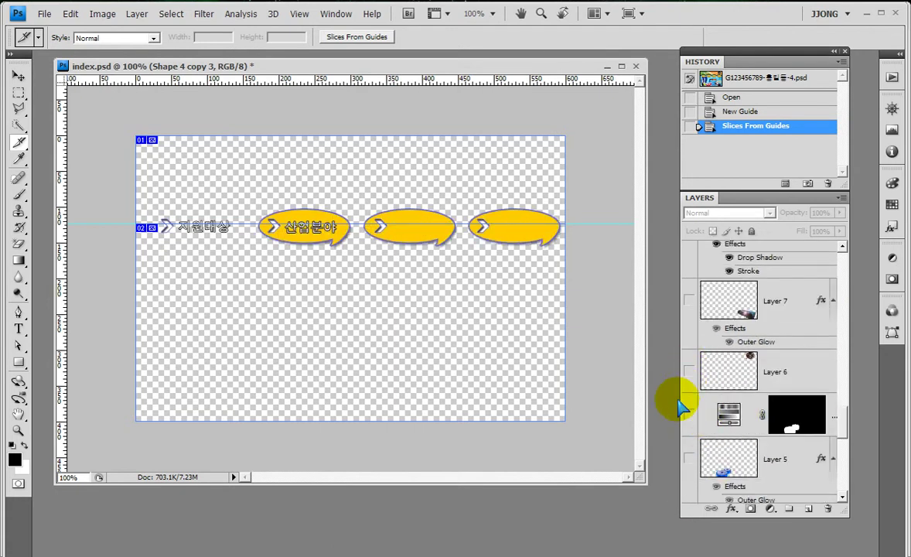
pyautogui.scroll(5, 737, 367)
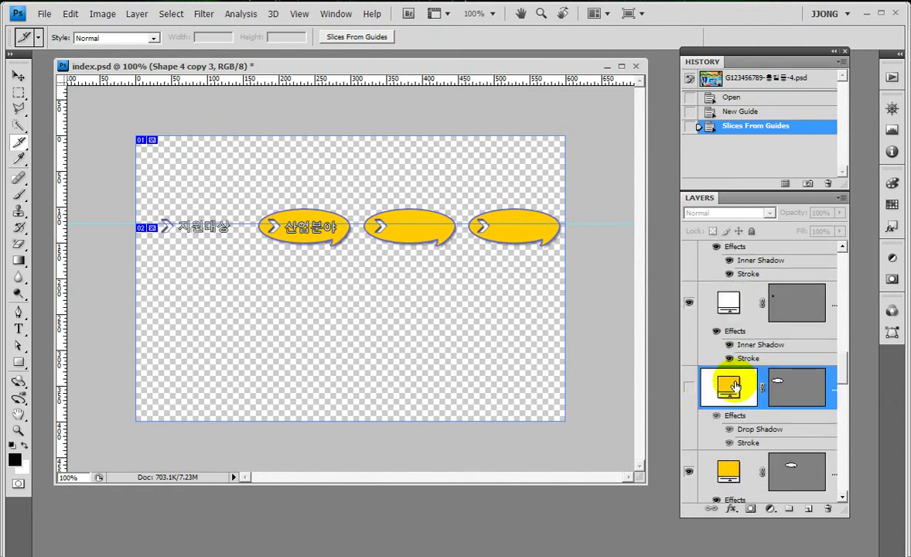
pyautogui.click(690, 386)
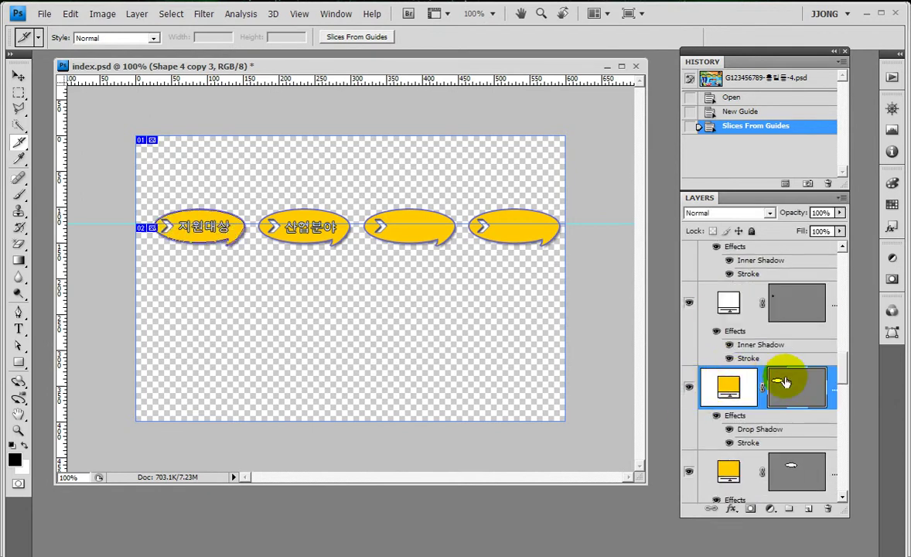
# - Show the 업무내용 and 창업지원 text layers on the remaining two menu buttons
pyautogui.scroll(-5, 785, 381)
pyautogui.click(690, 263)
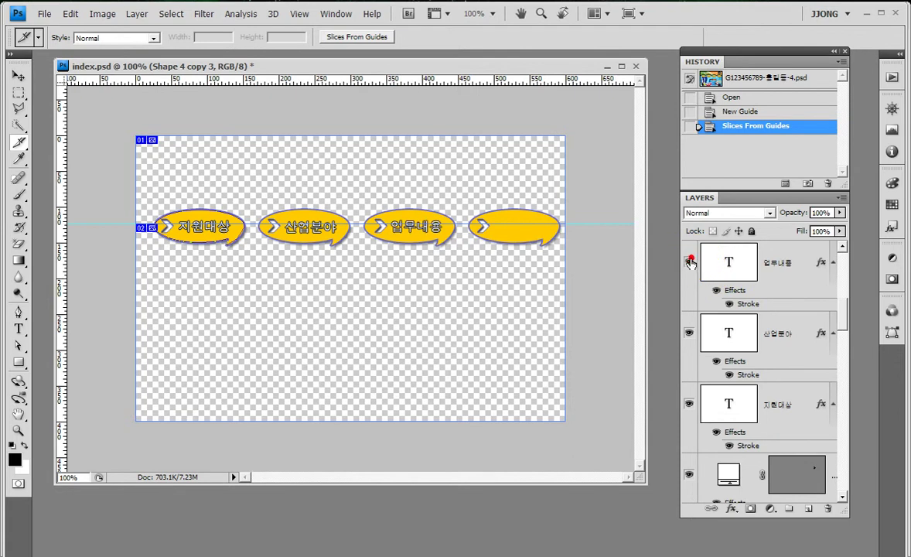
pyautogui.scroll(3, 735, 309)
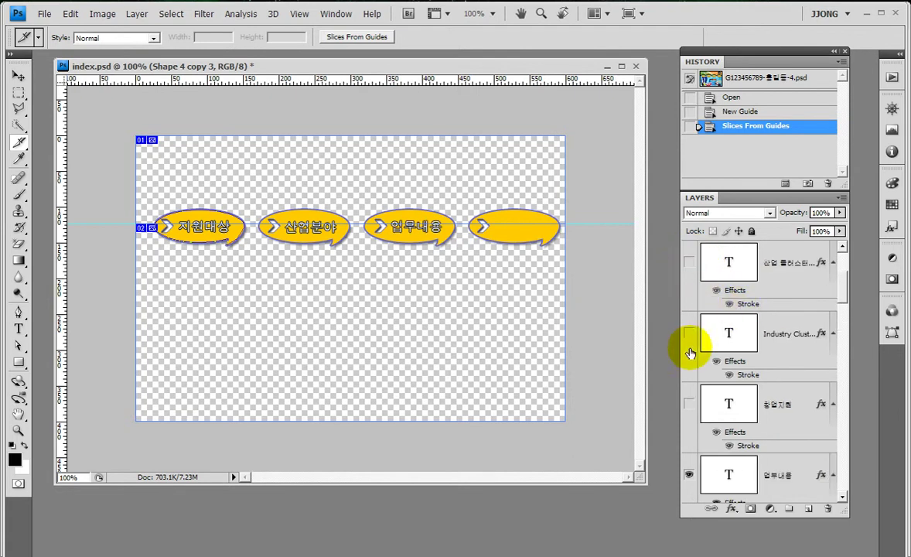
pyautogui.click(690, 404)
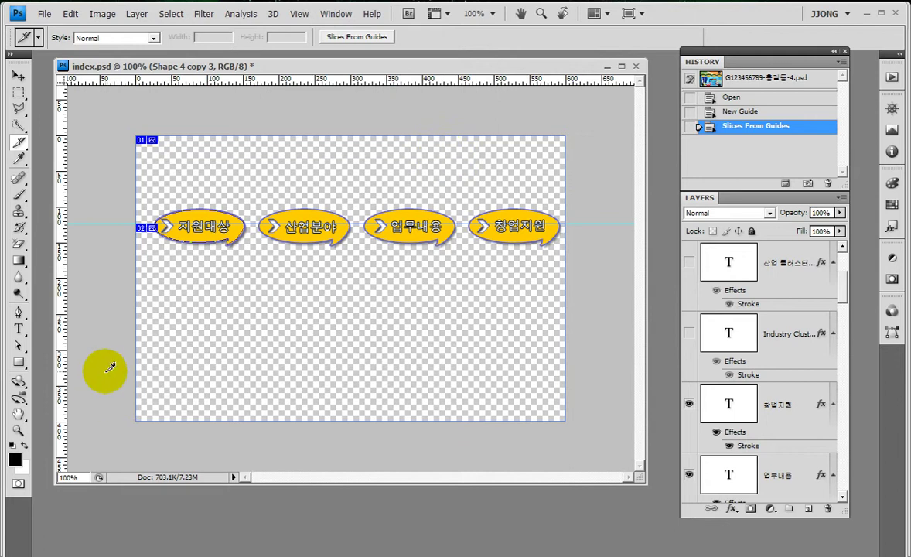
pyautogui.click(19, 430)
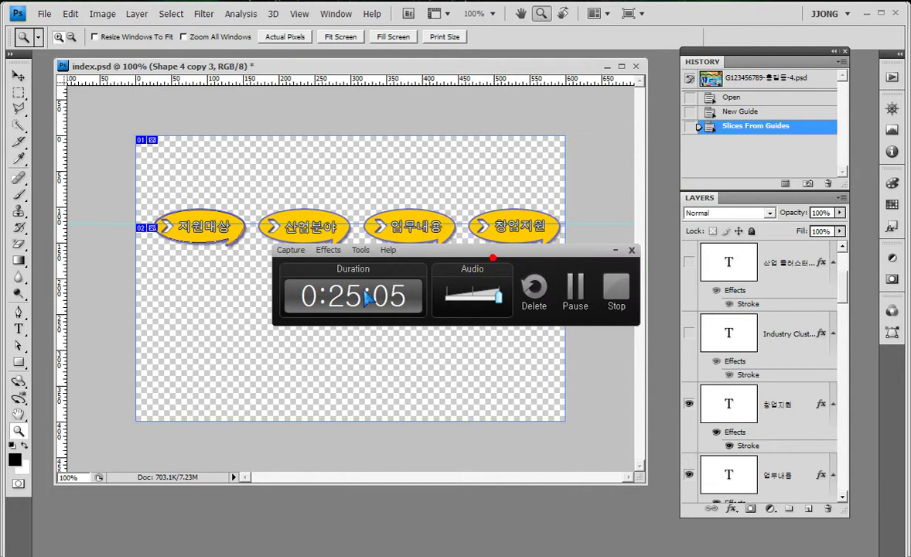
pyautogui.moveTo(583, 250); pyautogui.dragTo(410, 273)
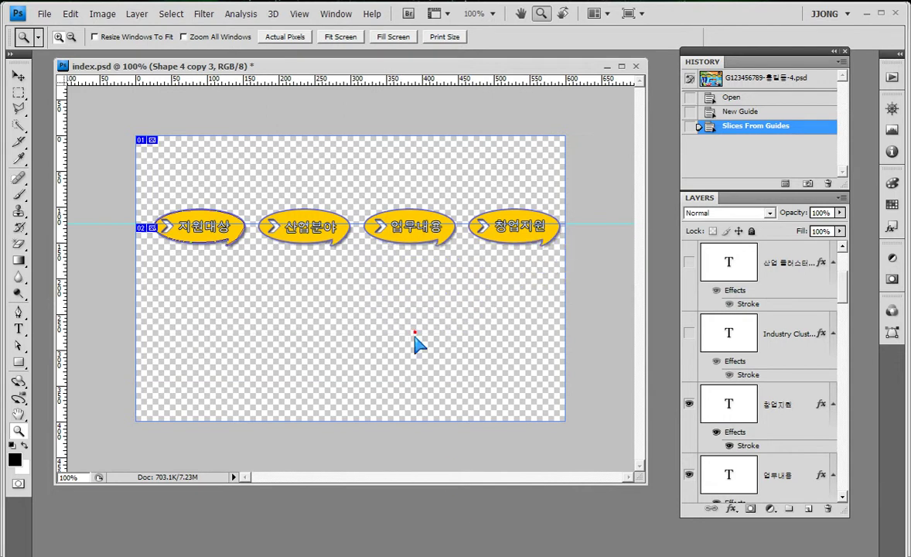
# - Clear all slices and guides from the index.psd canvas
pyautogui.click(300, 14)
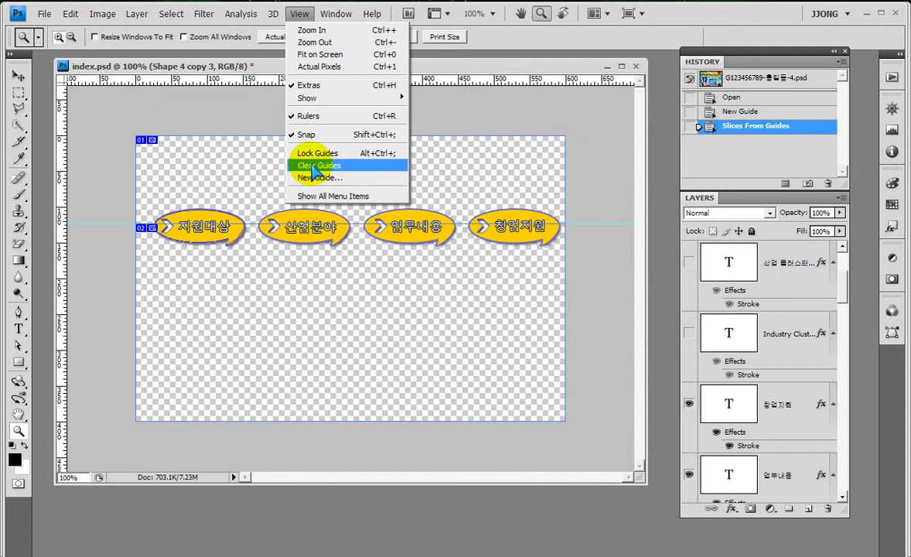
pyautogui.click(317, 196)
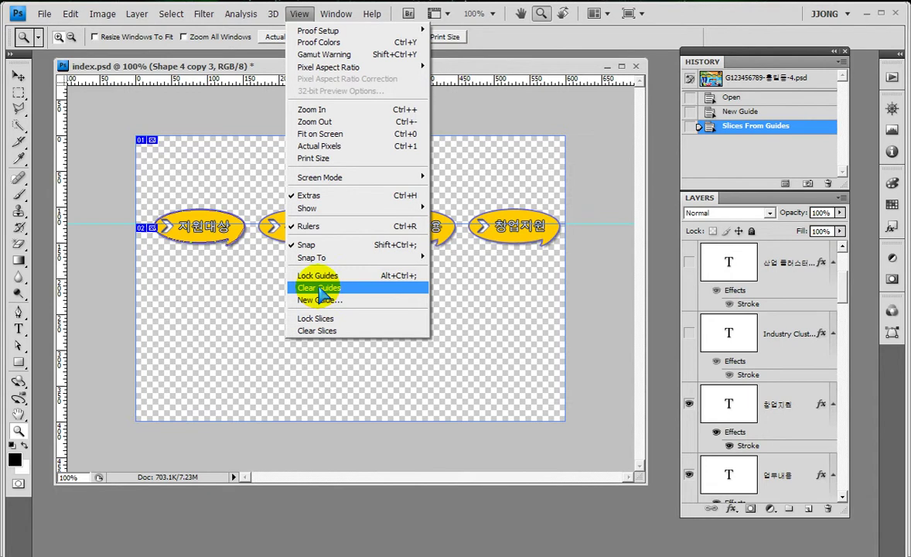
pyautogui.click(318, 333)
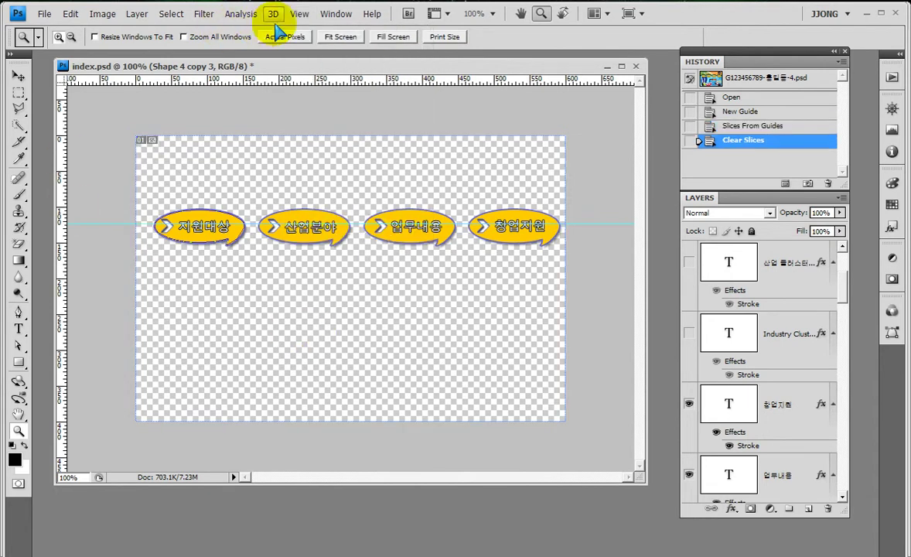
pyautogui.click(300, 14)
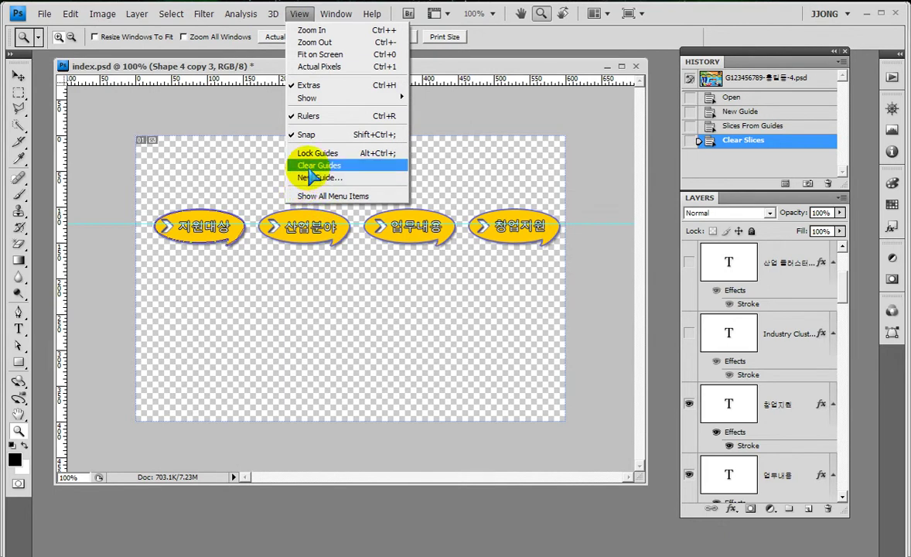
pyautogui.click(312, 166)
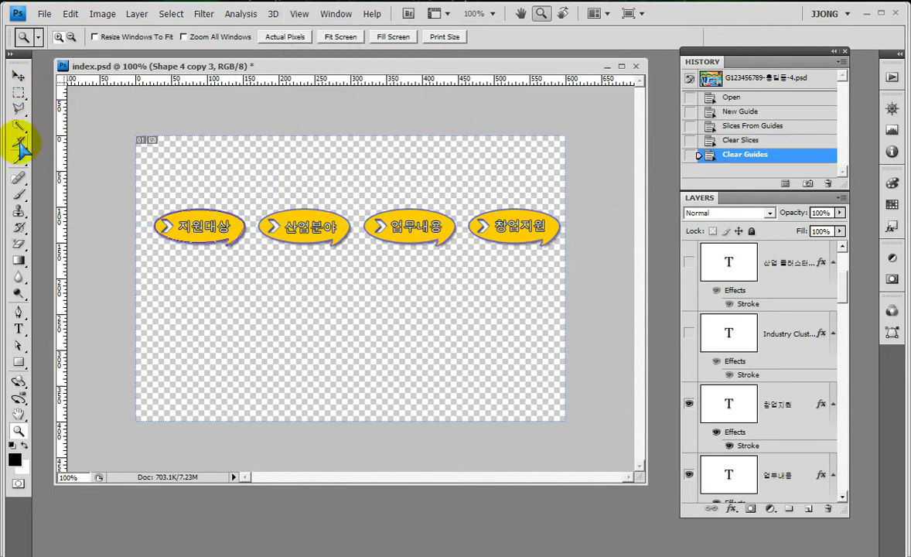
# - Crop the canvas closely around the row of four menu buttons, to about 586 × 76 px
pyautogui.moveTo(21, 146); pyautogui.dragTo(93, 139)
pyautogui.moveTo(128, 197)
pyautogui.mouseDown()
pyautogui.moveTo(533, 298)
pyautogui.moveTo(584, 265)
pyautogui.moveTo(579, 254)
pyautogui.mouseUp()
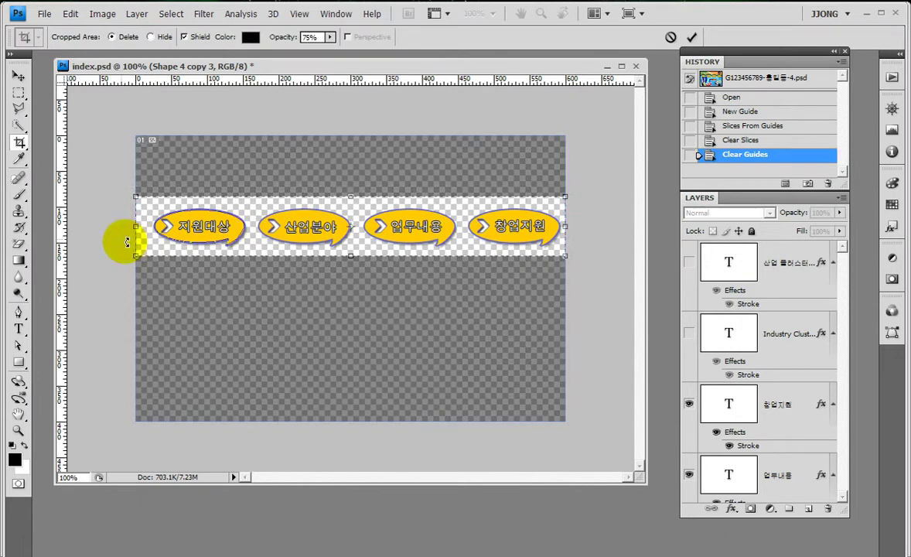
pyautogui.moveTo(138, 229); pyautogui.dragTo(147, 227)
pyautogui.moveTo(361, 197); pyautogui.dragTo(362, 201)
pyautogui.moveTo(349, 255); pyautogui.dragTo(360, 263)
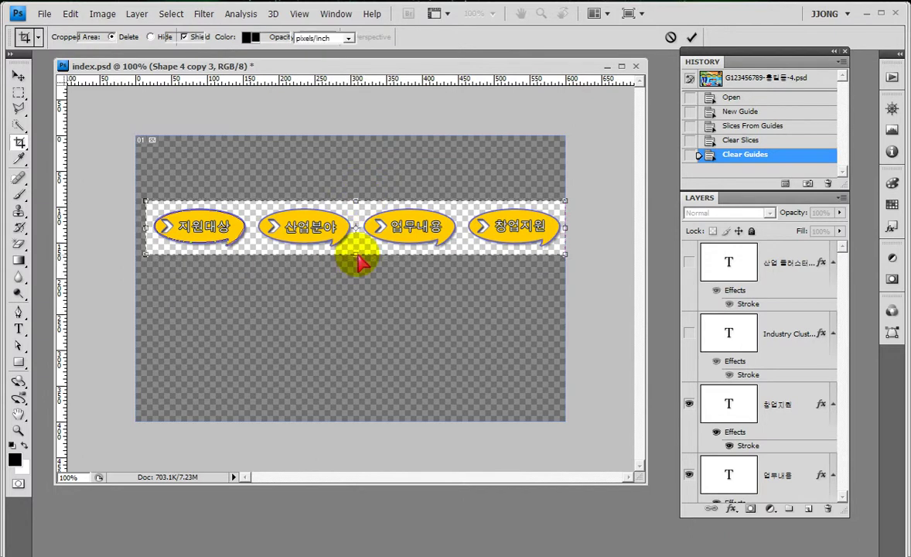
pyautogui.press('Return')
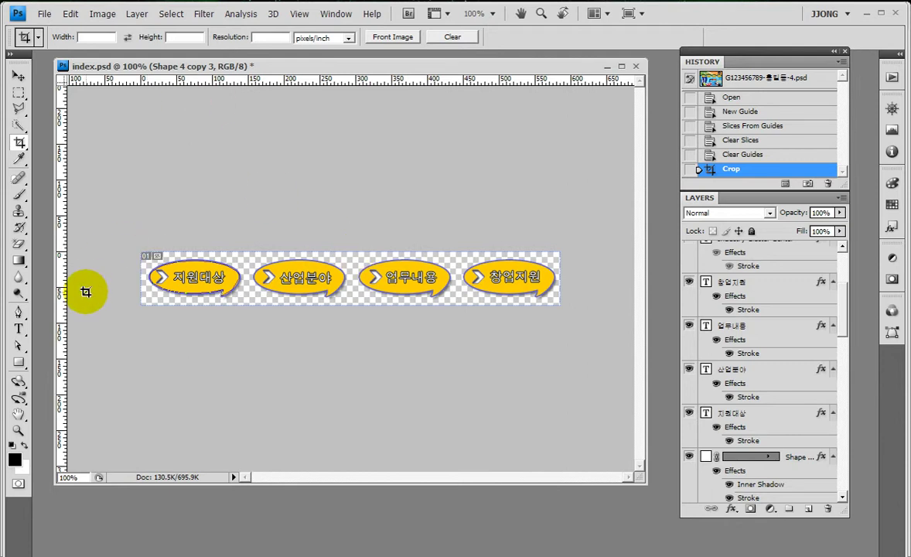
pyautogui.moveTo(249, 216); pyautogui.dragTo(250, 337)
pyautogui.moveTo(349, 205); pyautogui.dragTo(363, 362)
pyautogui.moveTo(449, 220); pyautogui.dragTo(462, 375)
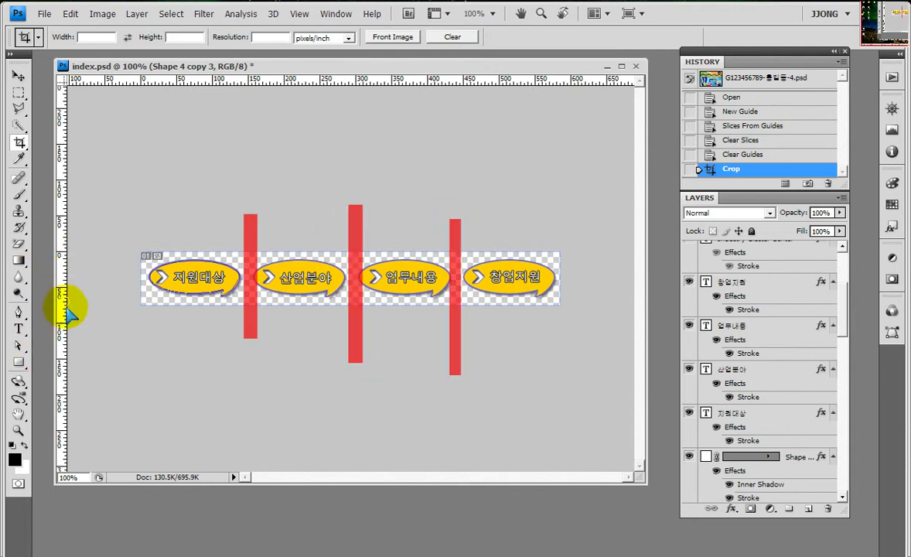
# - Place three vertical guides in the gaps between the four menu buttons, turning snapping off for free placement
pyautogui.moveTo(61, 290); pyautogui.dragTo(246, 299)
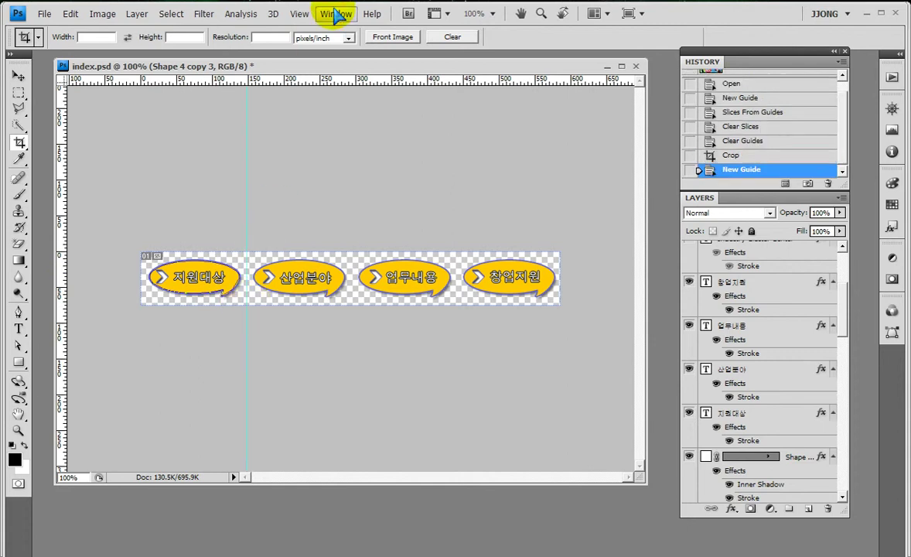
pyautogui.click(299, 14)
pyautogui.click(305, 135)
pyautogui.moveTo(62, 259); pyautogui.dragTo(353, 265)
pyautogui.moveTo(61, 226); pyautogui.dragTo(457, 244)
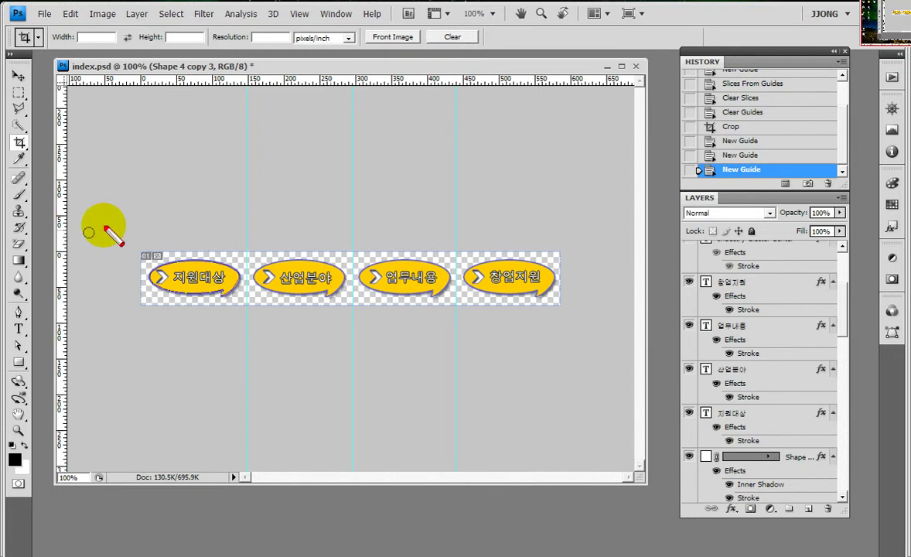
pyautogui.moveTo(250, 203); pyautogui.dragTo(250, 340)
pyautogui.moveTo(352, 226); pyautogui.dragTo(352, 337)
pyautogui.moveTo(460, 230); pyautogui.dragTo(455, 326)
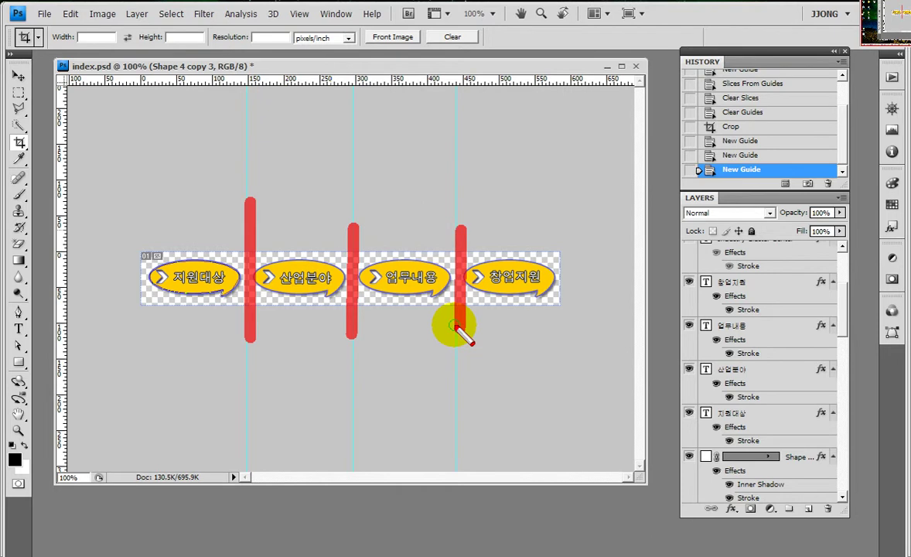
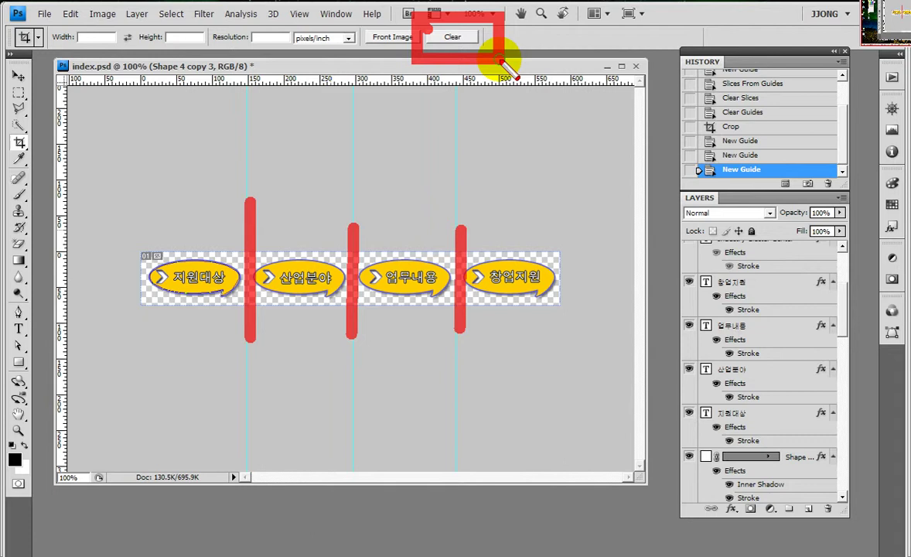
pyautogui.click(45, 14)
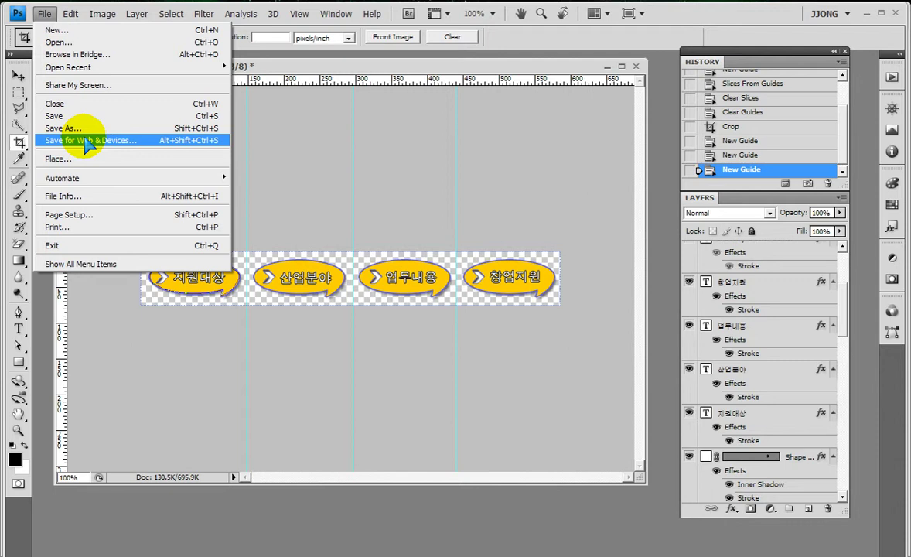
pyautogui.click(88, 146)
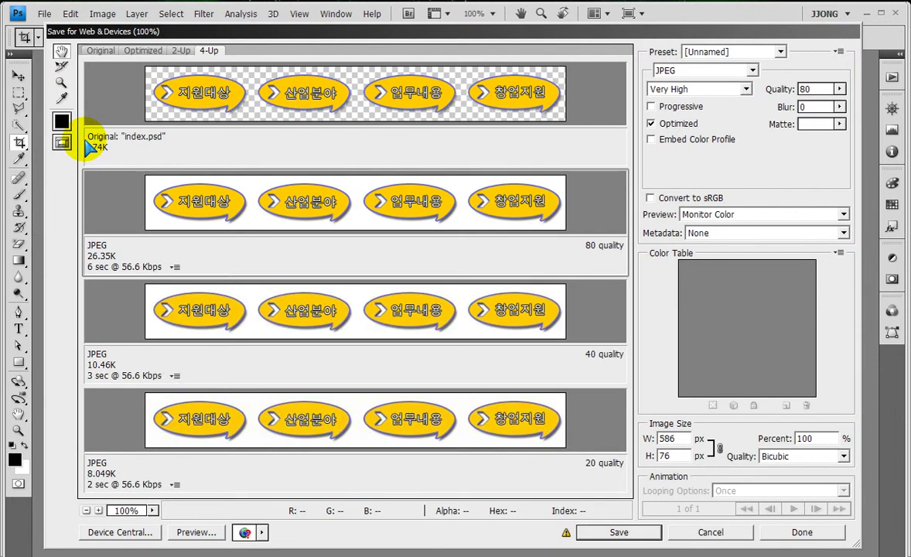
pyautogui.click(709, 532)
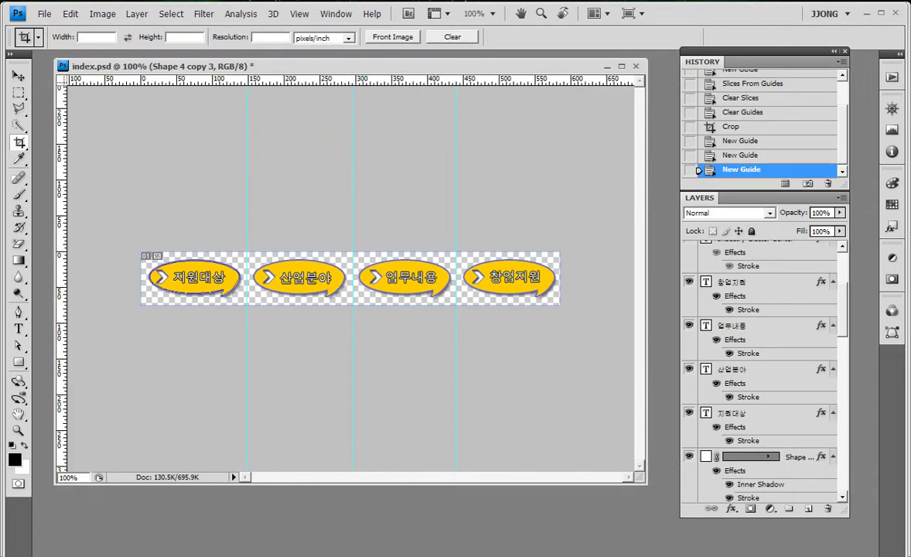
# - With the Slice tool, create slices from the guides so each menu button has its own slice
pyautogui.moveTo(20, 142); pyautogui.dragTo(70, 159)
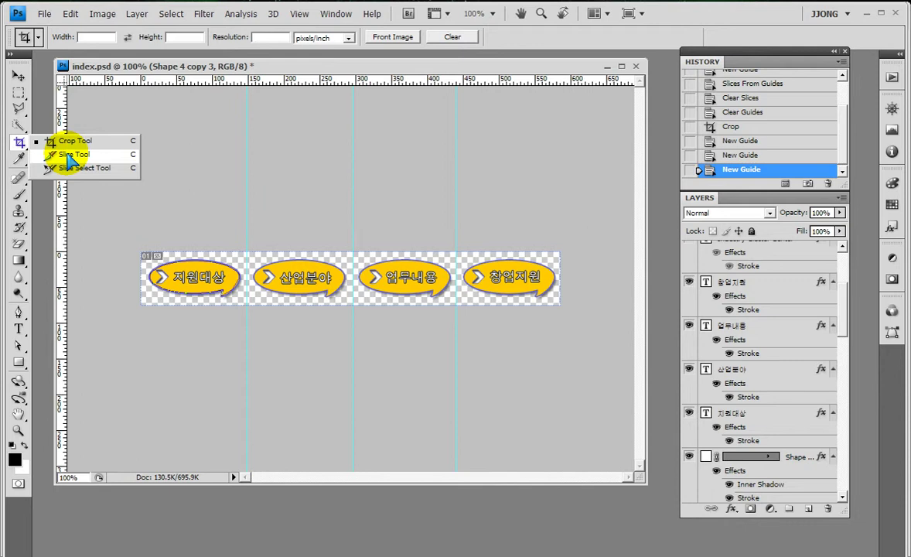
pyautogui.click(70, 155)
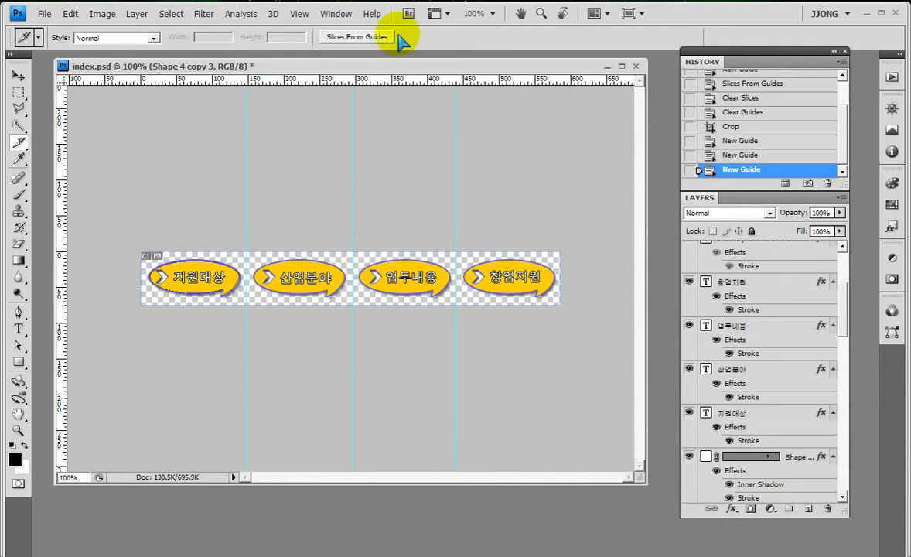
pyautogui.click(346, 41)
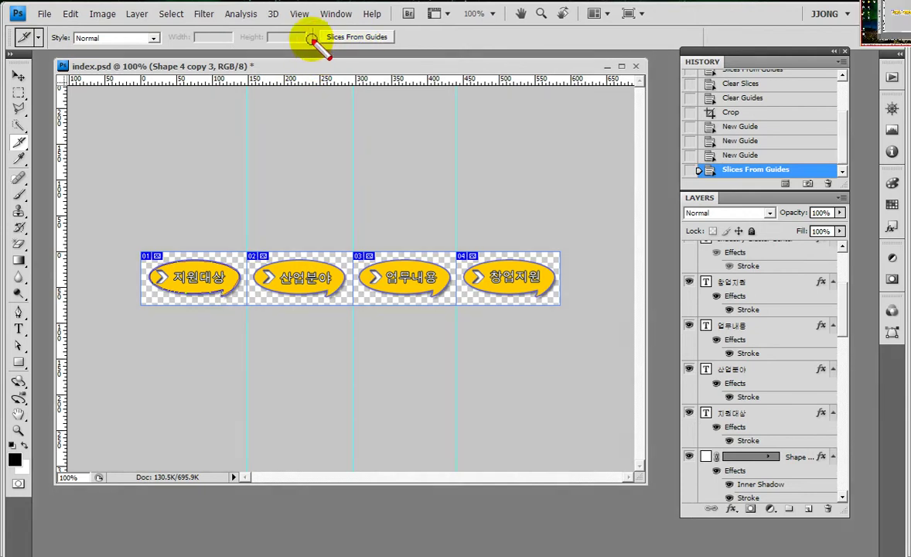
pyautogui.moveTo(313, 30); pyautogui.dragTo(403, 61)
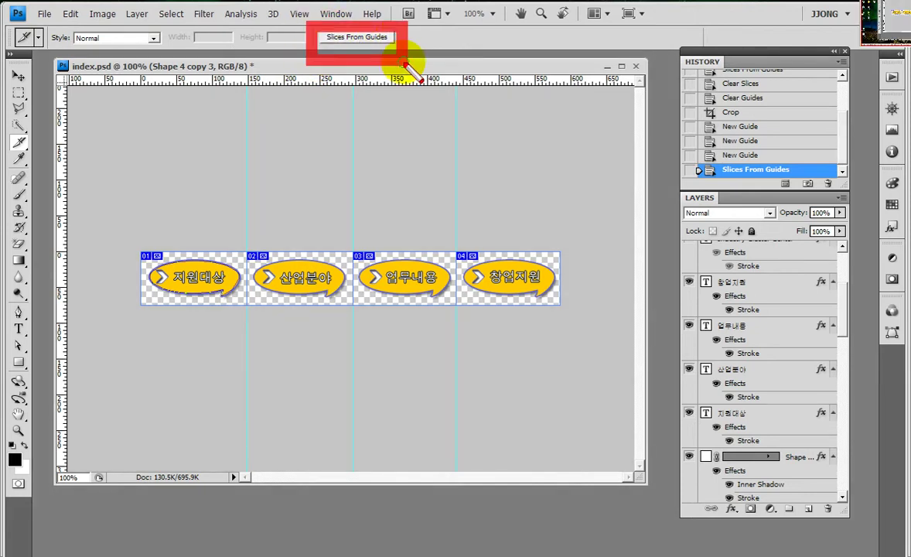
# - Start a Save for Web export of the sliced buttons as JPEG quality 80, and choose Images Only as the file type
pyautogui.click(44, 14)
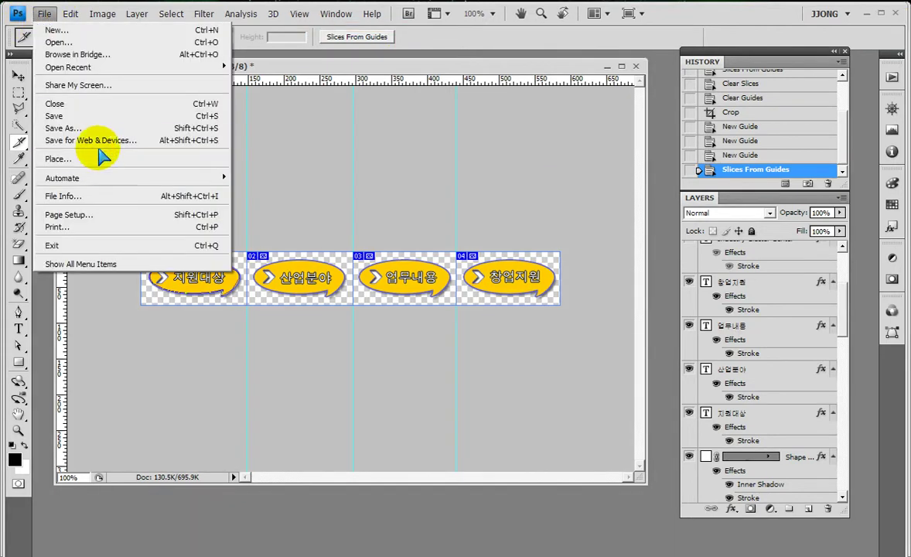
pyautogui.click(97, 142)
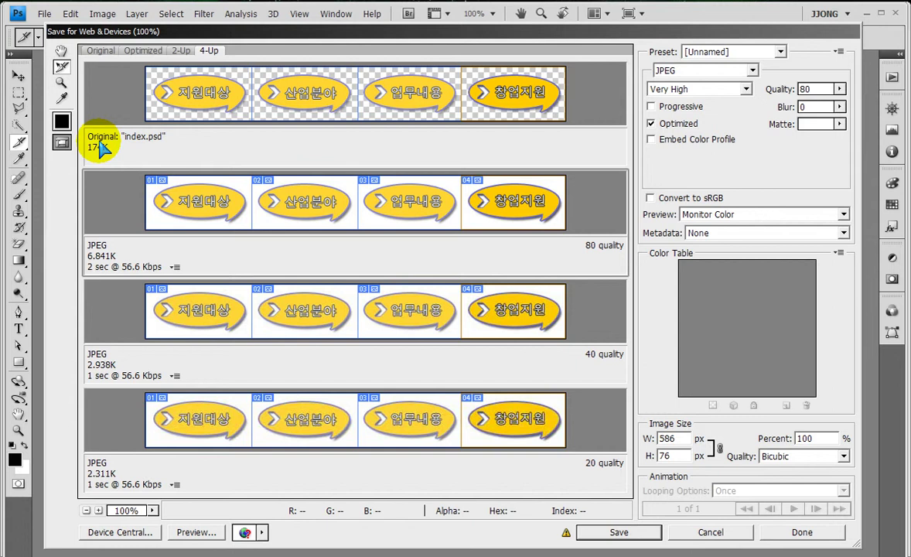
pyautogui.click(602, 532)
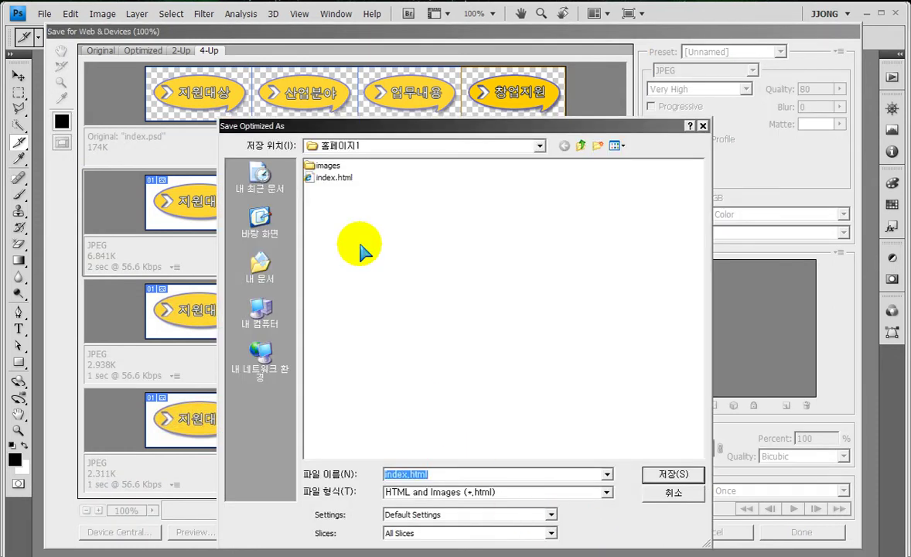
pyautogui.click(428, 494)
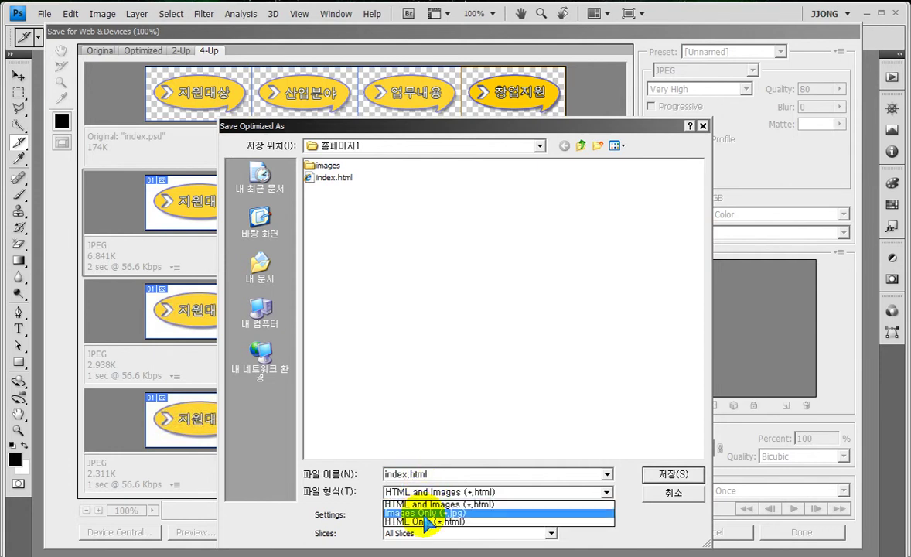
pyautogui.click(425, 512)
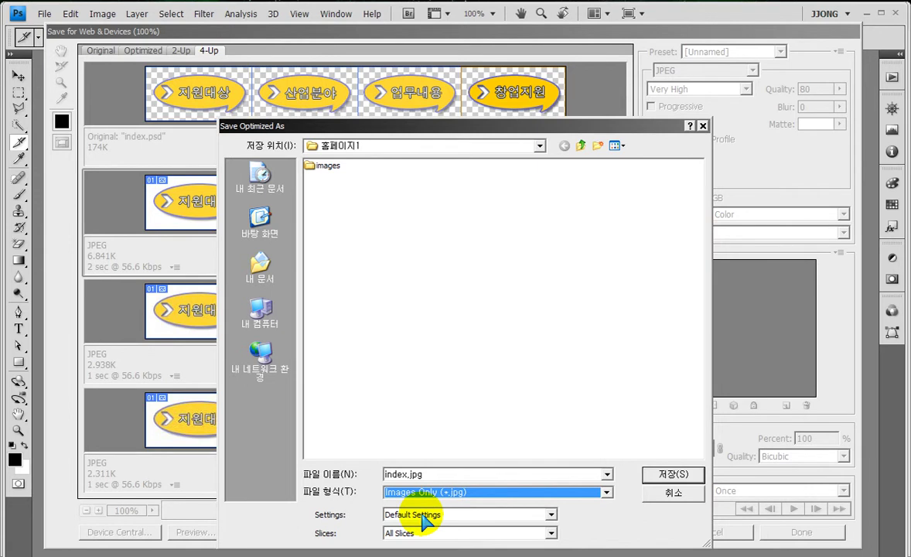
pyautogui.hotkey('ctrl', '2')
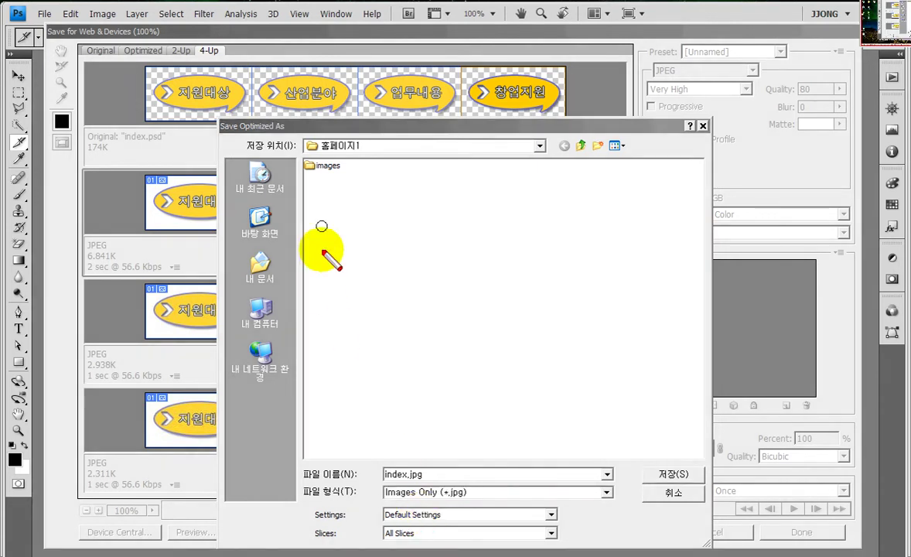
pyautogui.moveTo(289, 158); pyautogui.dragTo(365, 188)
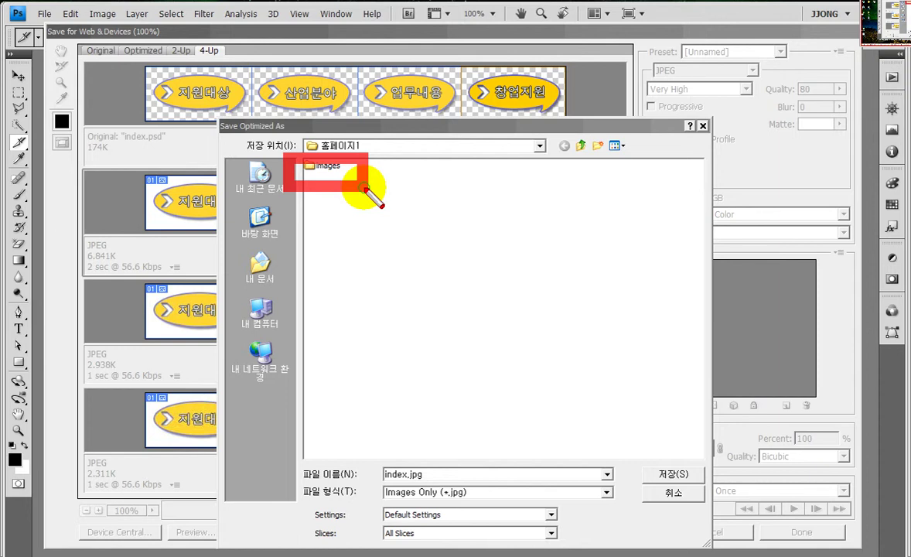
pyautogui.moveTo(194, 110); pyautogui.dragTo(306, 139)
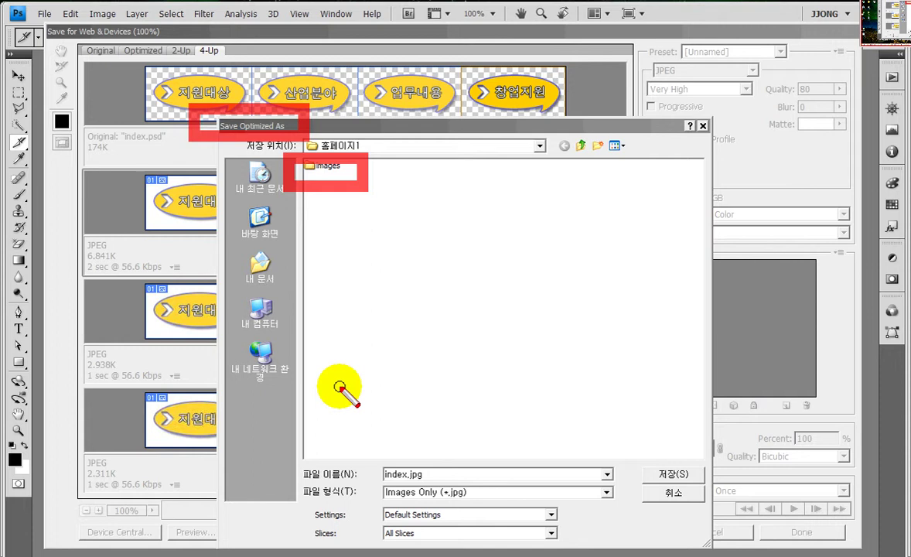
pyautogui.press('Escape')
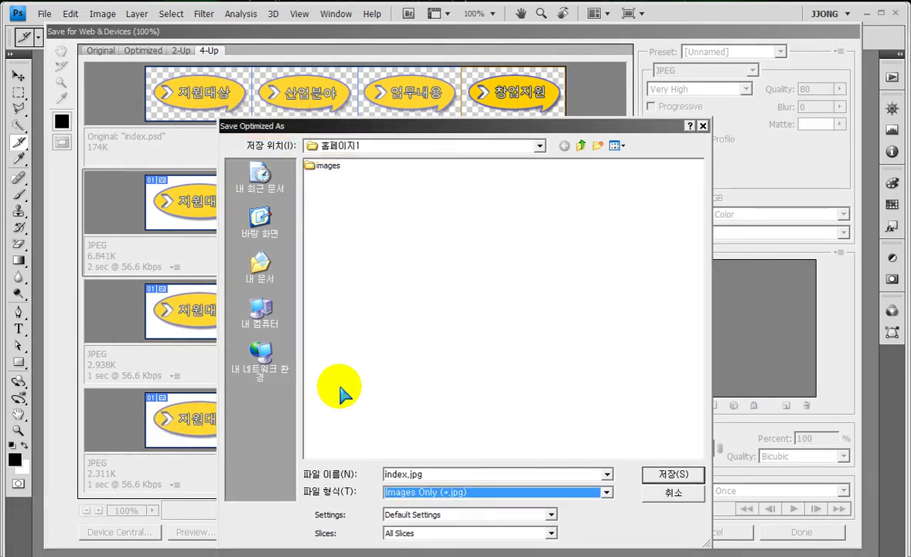
# - Decline replacing the existing index files and export all slices as JPEG images named menu into the 홈페이지1 site
pyautogui.click(678, 472)
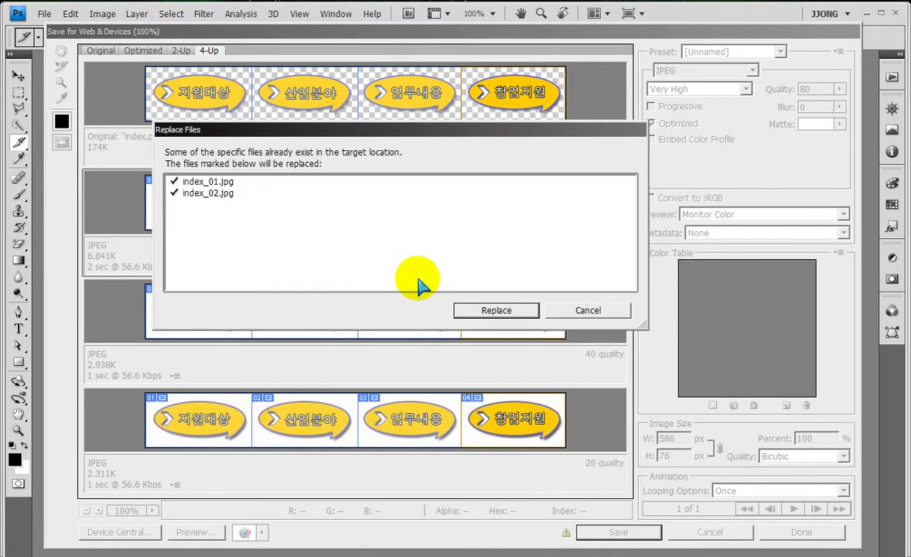
pyautogui.click(588, 311)
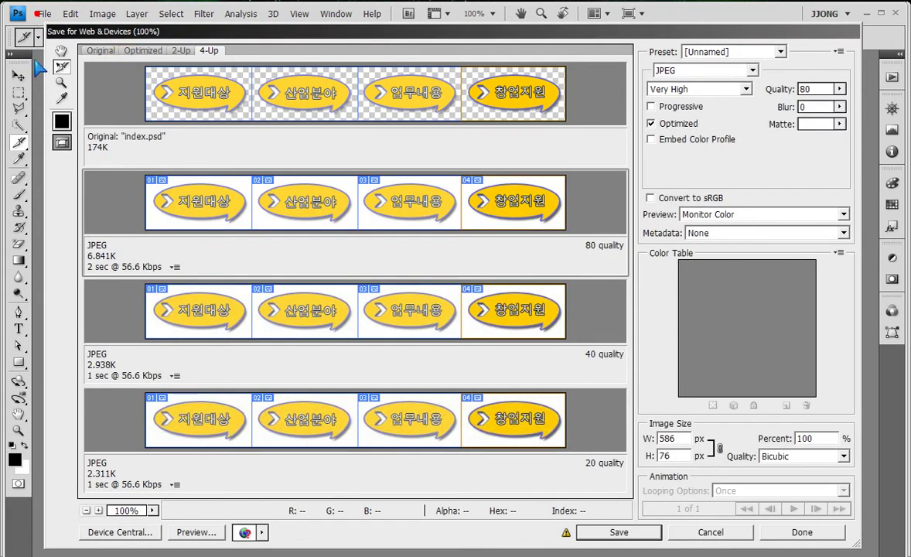
pyautogui.click(619, 532)
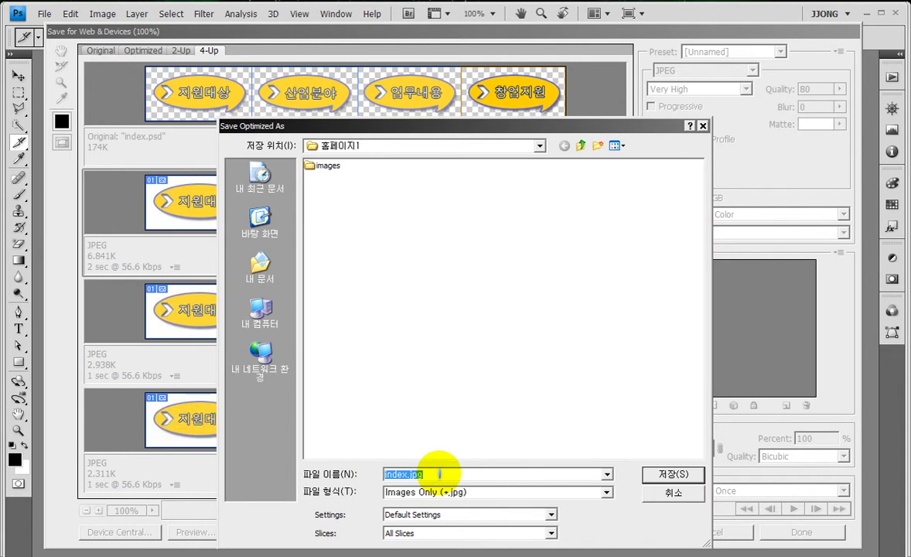
pyautogui.write('menu')
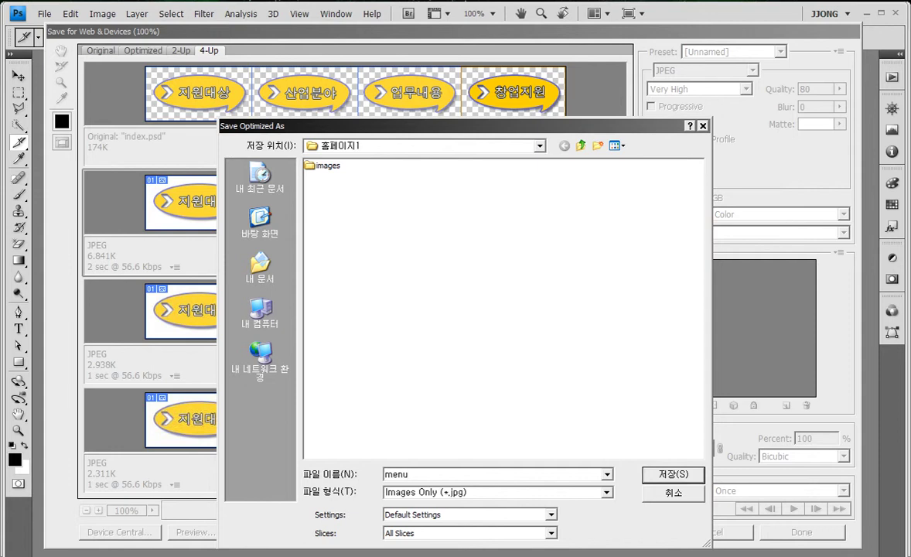
pyautogui.doubleClick(423, 474)
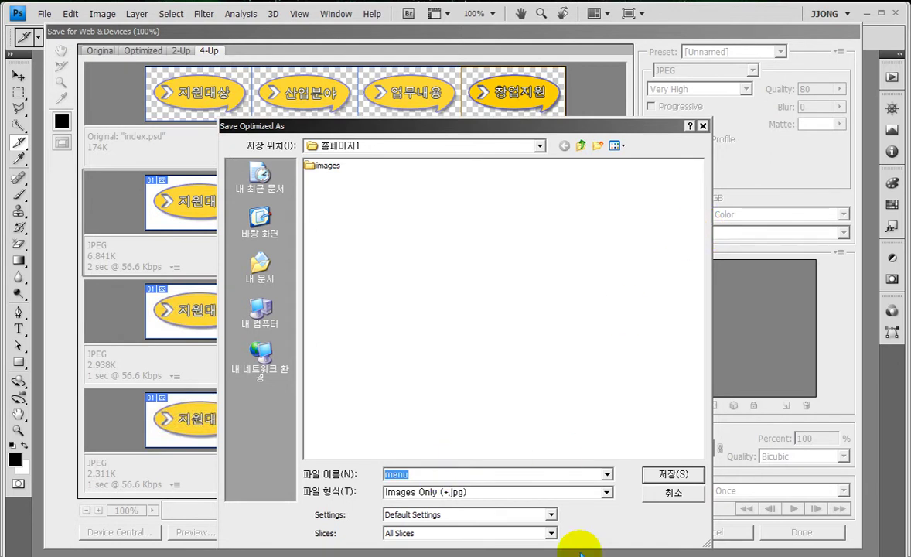
pyautogui.click(675, 475)
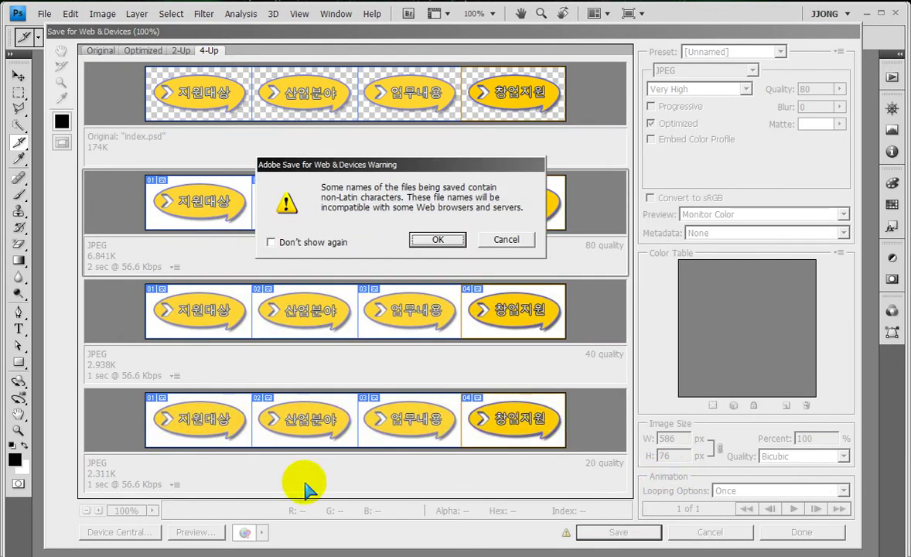
pyautogui.click(438, 241)
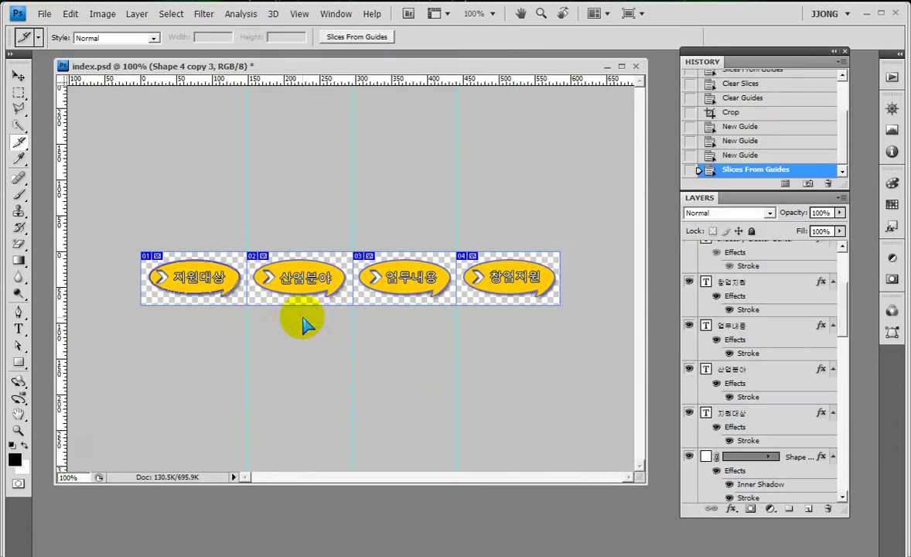
# - Return index.psd to its originally opened history state to view the menu buttons on the full design
pyautogui.scroll(5, 840, 162)
pyautogui.click(797, 84)
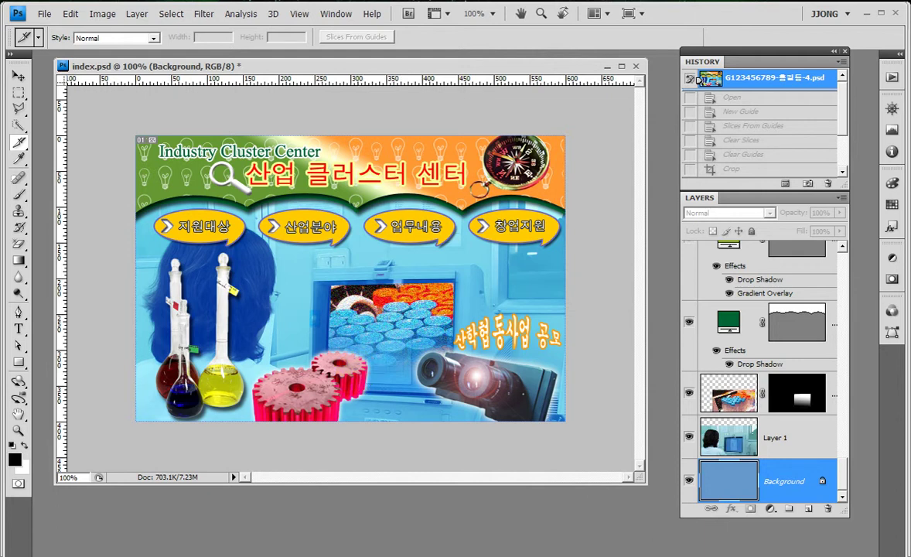
pyautogui.moveTo(407, 303); pyautogui.dragTo(520, 303)
pyautogui.click(534, 352)
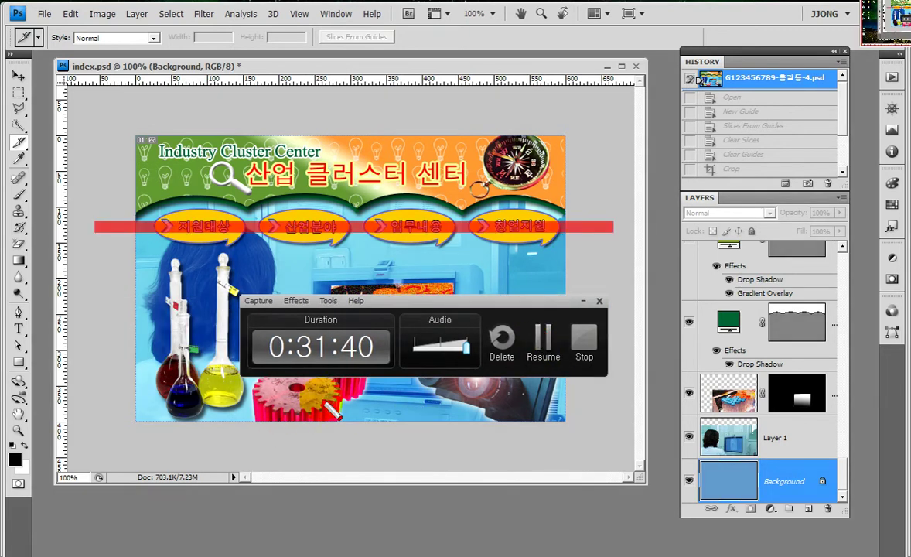
pyautogui.click(538, 350)
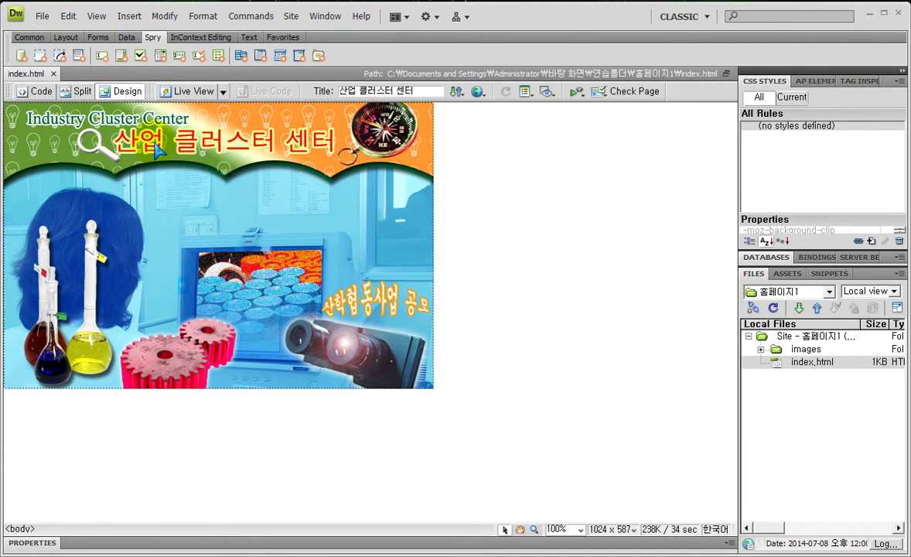
# - Switch to Dreamweaver and draw an AP Div on index.html over the main image, just below the banner's scalloped edge
pyautogui.click(66, 39)
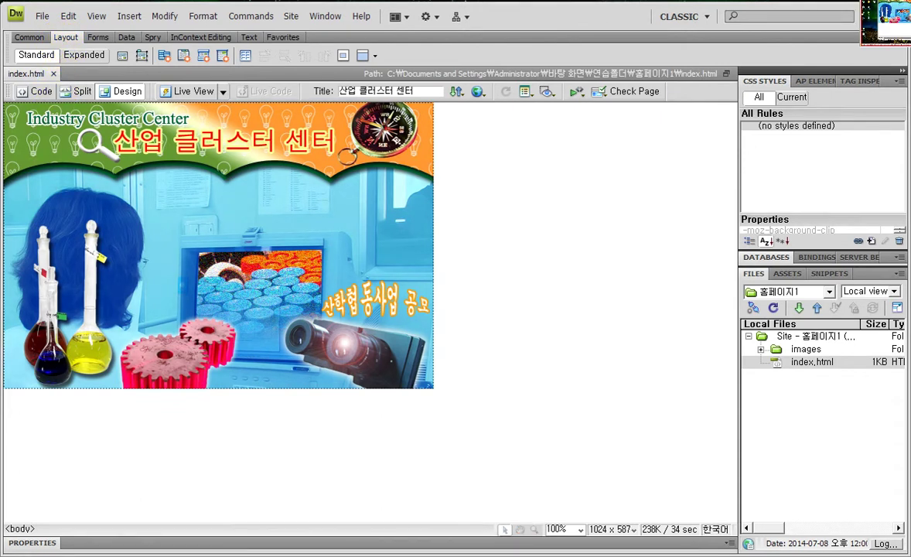
pyautogui.moveTo(42, 24); pyautogui.dragTo(156, 75)
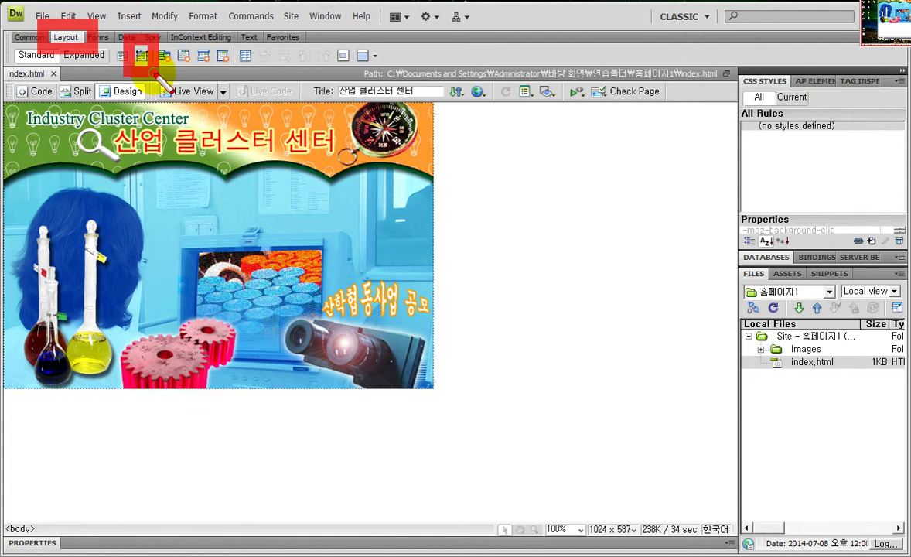
pyautogui.press('Escape')
pyautogui.click(81, 158)
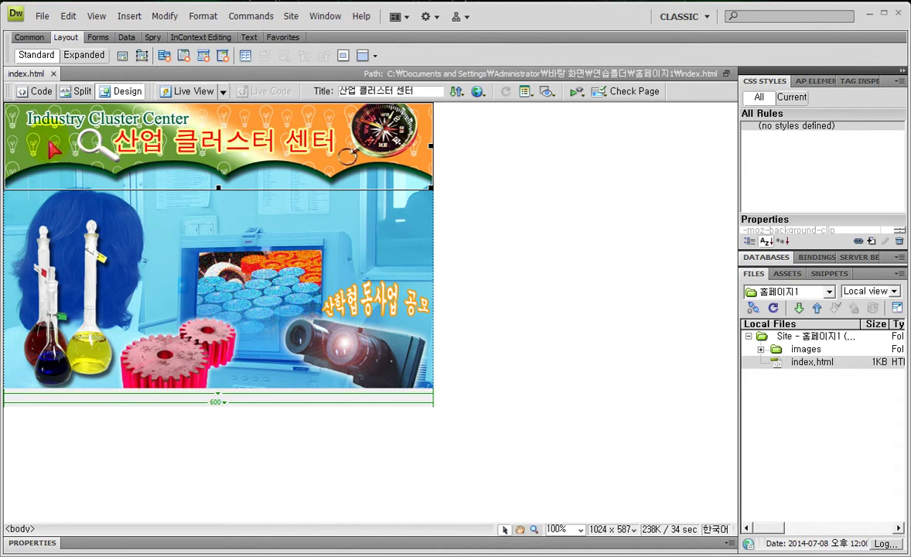
pyautogui.click(141, 54)
pyautogui.moveTo(52, 179)
pyautogui.mouseDown()
pyautogui.moveTo(223, 217)
pyautogui.moveTo(377, 270)
pyautogui.mouseUp()
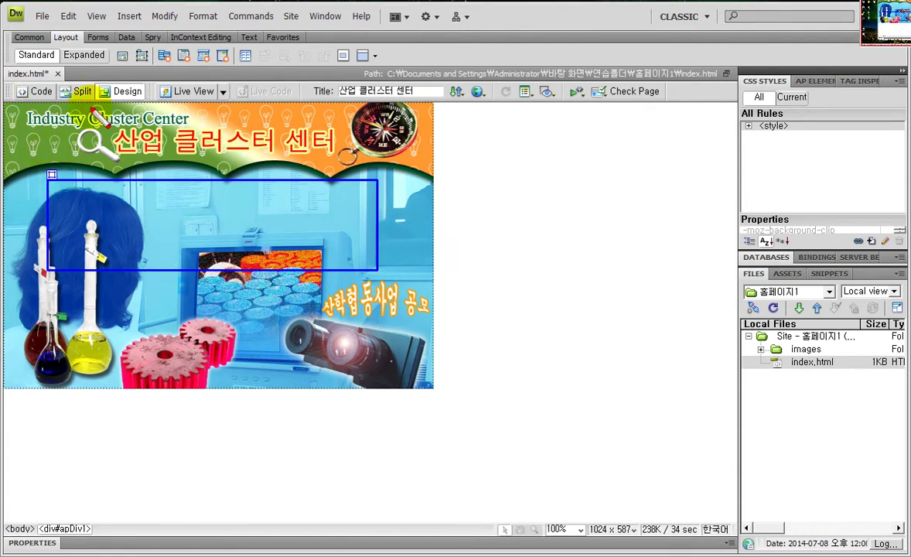
pyautogui.click(141, 56)
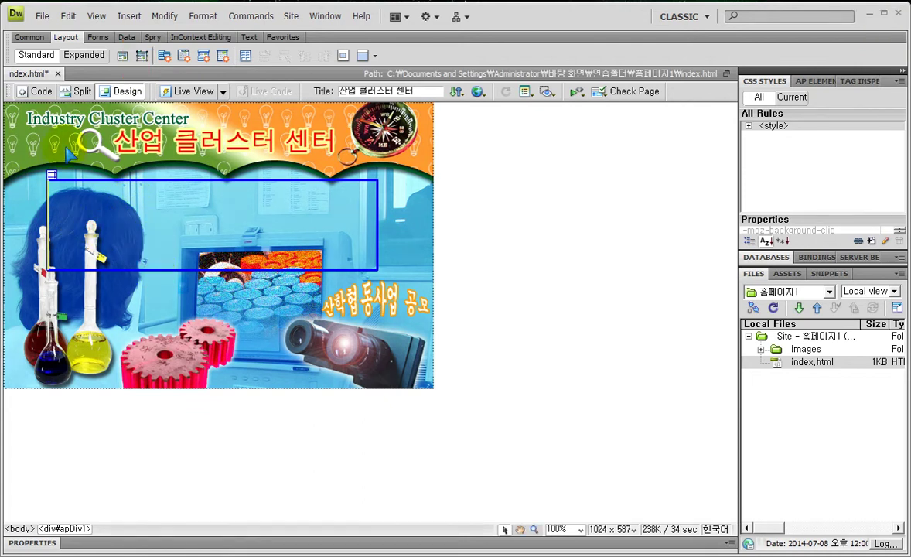
# - Insert images/menu_01.jpg into the AP Div without alternate text, and delete the inserted image
pyautogui.click(28, 37)
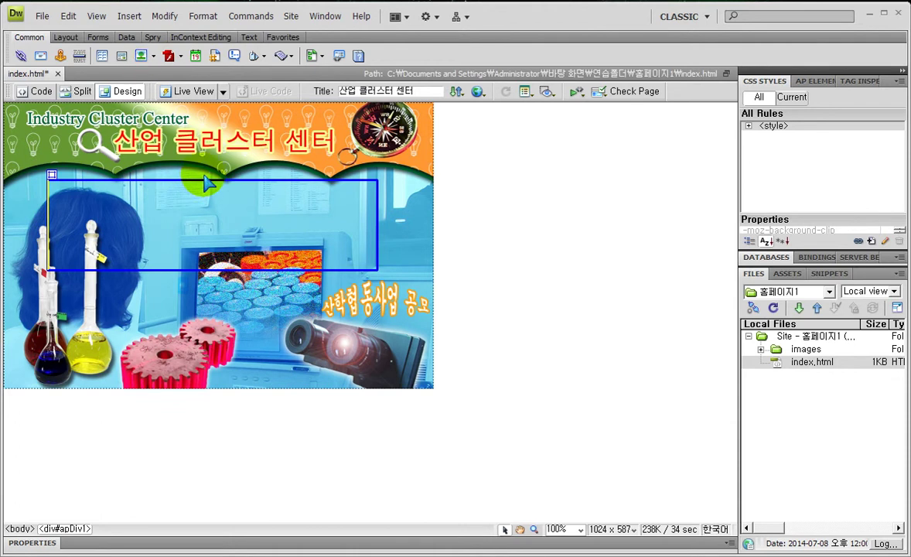
pyautogui.hotkey('ctrl', 'alt', 'i')
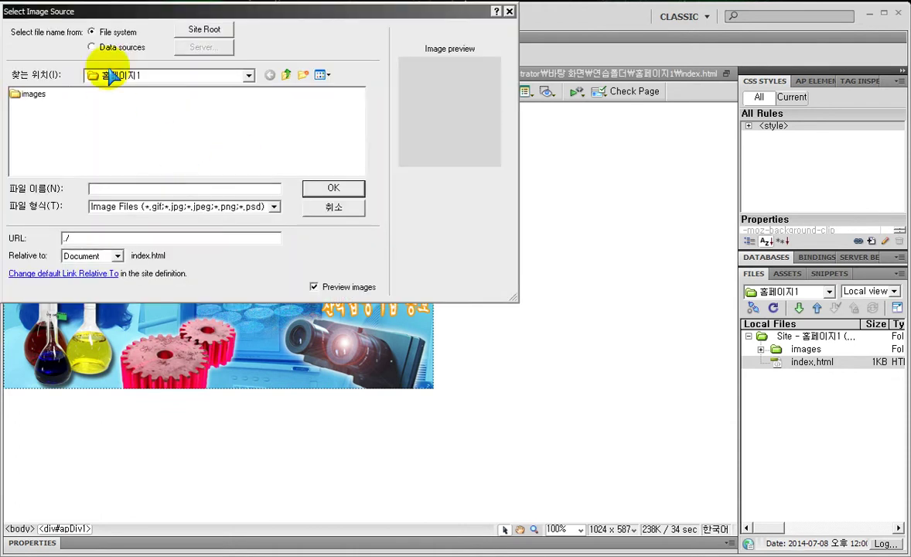
pyautogui.doubleClick(29, 95)
pyautogui.click(31, 118)
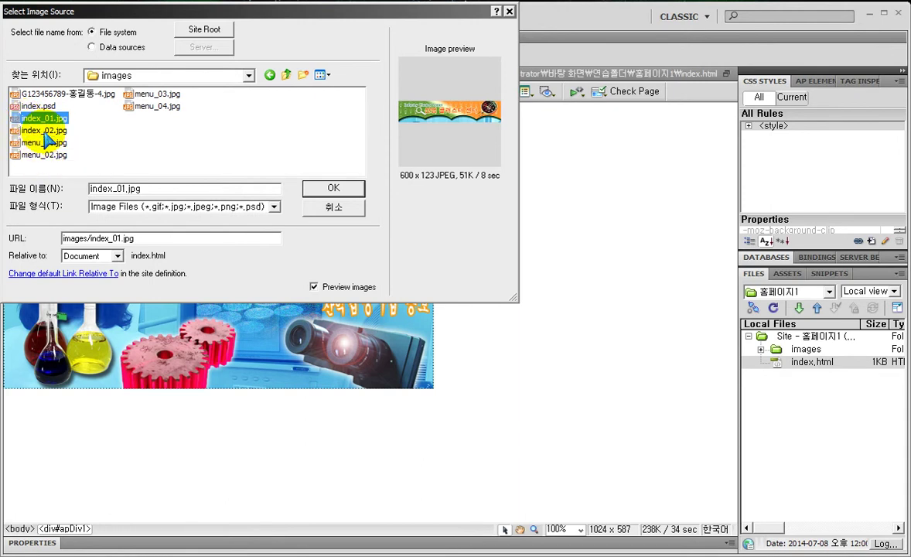
pyautogui.click(41, 130)
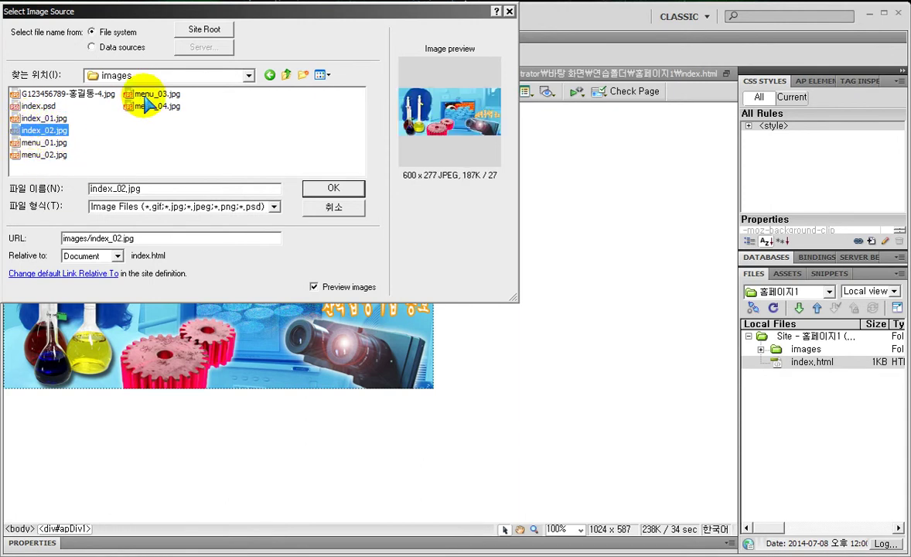
pyautogui.click(155, 93)
pyautogui.click(146, 106)
pyautogui.click(44, 155)
pyautogui.click(40, 143)
pyautogui.click(44, 155)
pyautogui.doubleClick(40, 144)
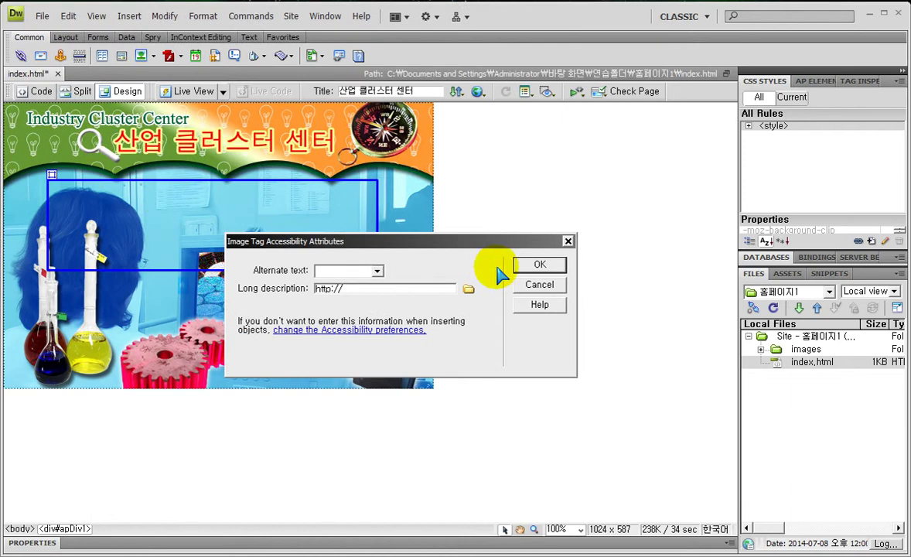
pyautogui.click(539, 265)
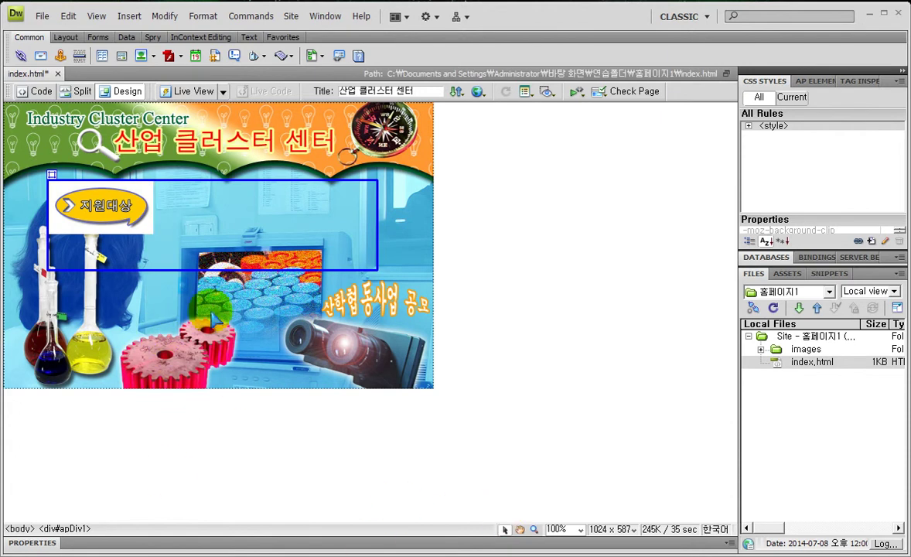
pyautogui.click(122, 206)
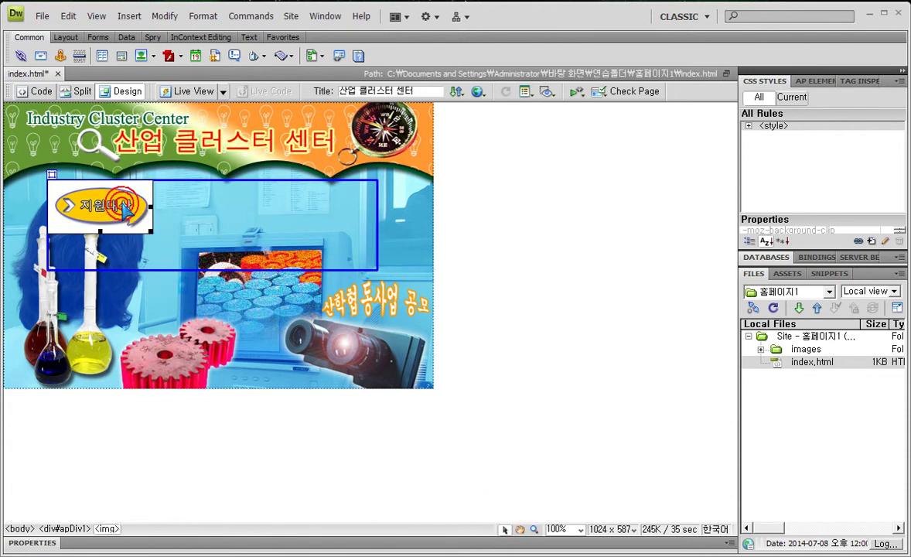
pyautogui.press('Delete')
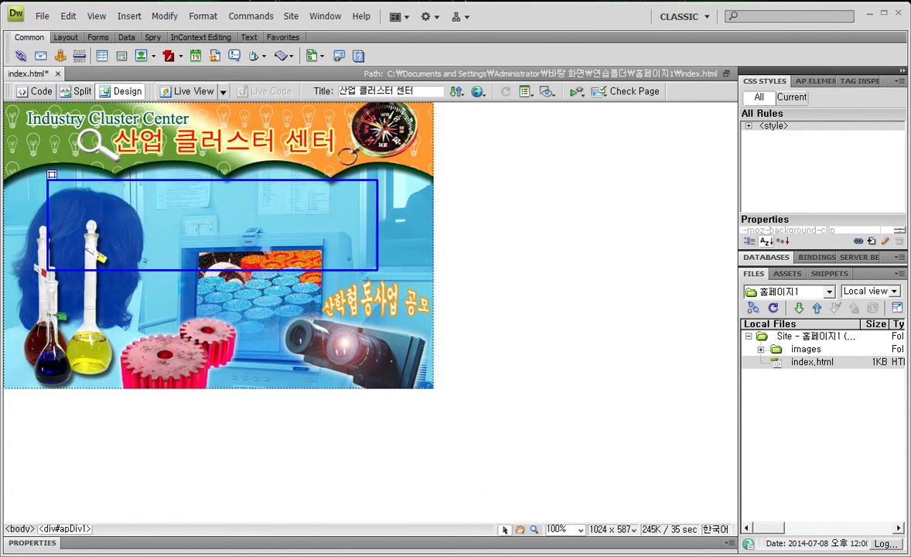
# - Switch to Photoshop and restore the last Slices From Guides history state of index.psd
pyautogui.hotkey('alt', 'Tab')
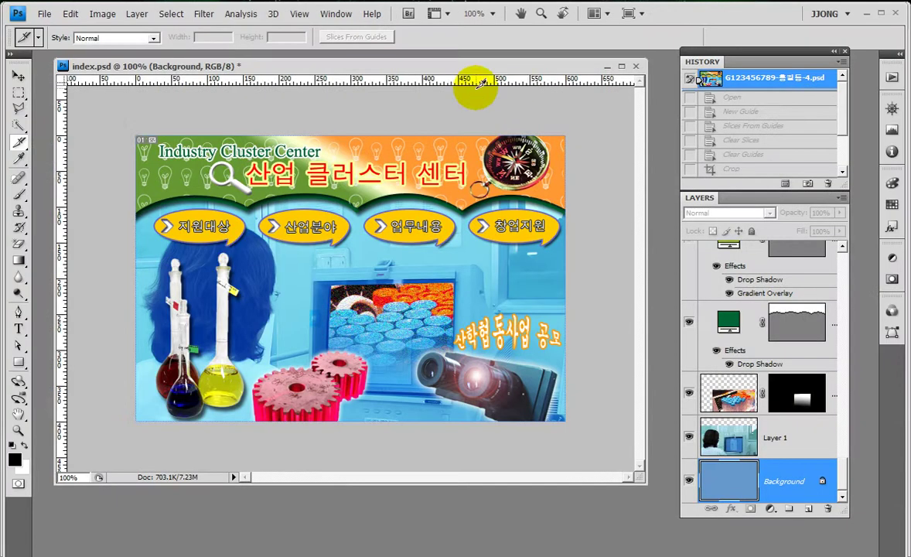
pyautogui.scroll(-3, 779, 127)
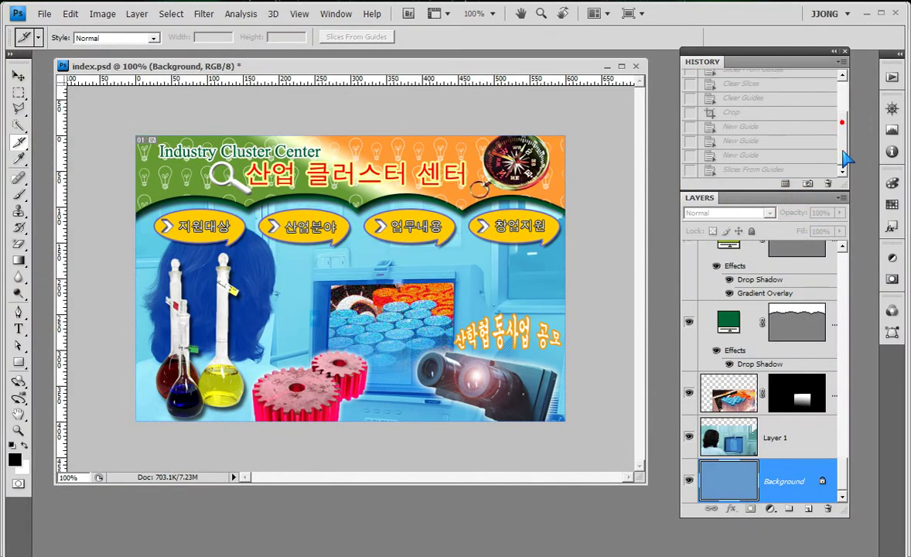
pyautogui.click(762, 170)
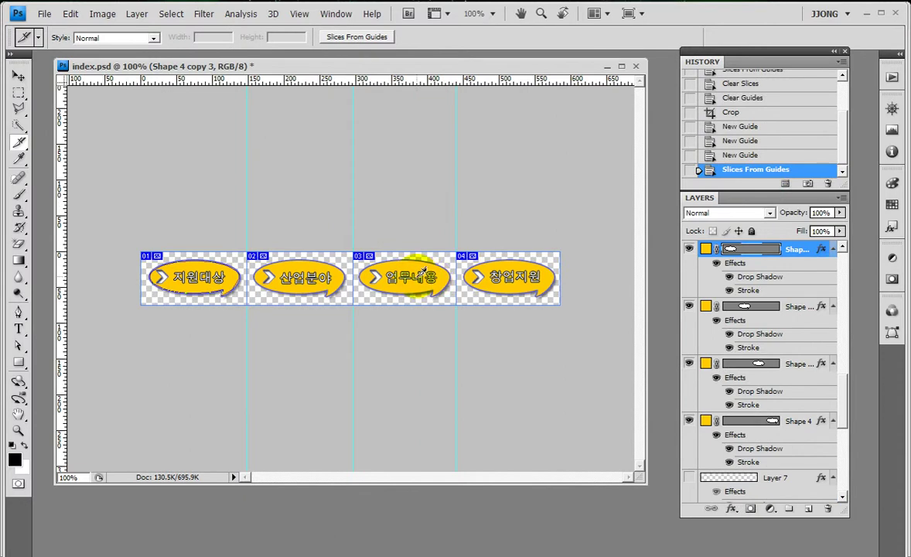
# - Open the sliced index.psd in Save for Web & Devices and set the fourth slice, 창업지원, to PNG-24
pyautogui.click(44, 14)
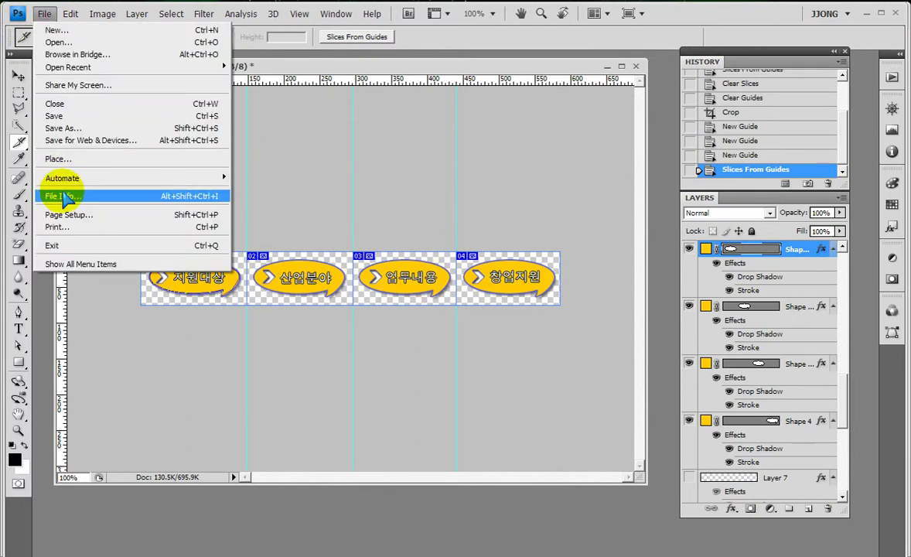
pyautogui.click(88, 140)
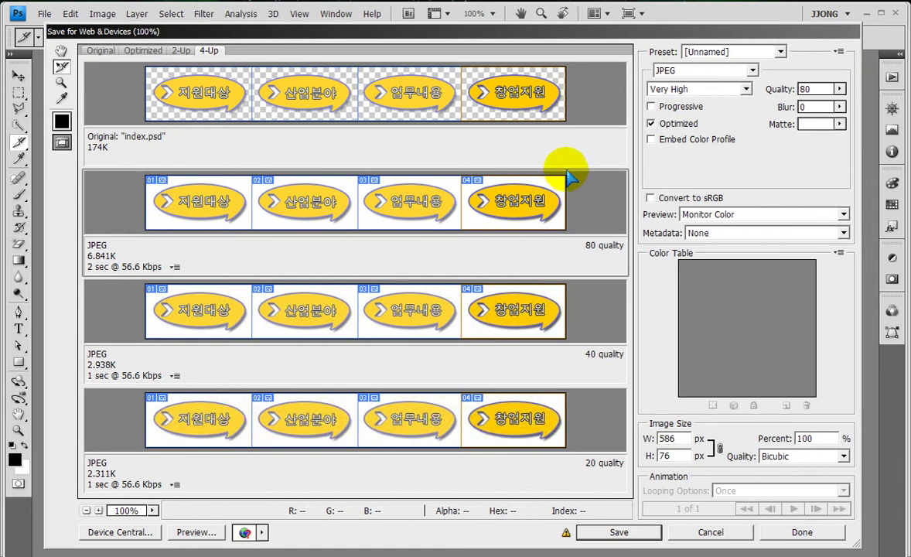
pyautogui.click(700, 74)
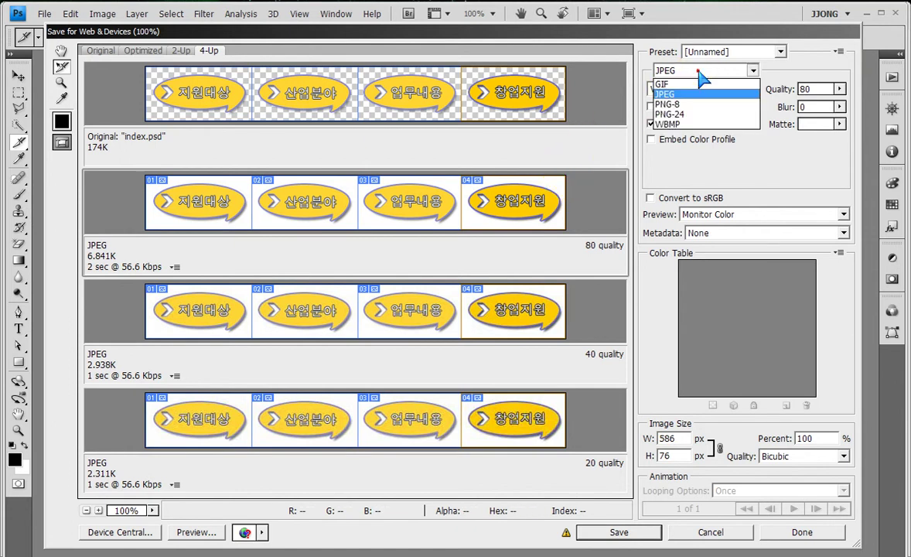
pyautogui.click(695, 118)
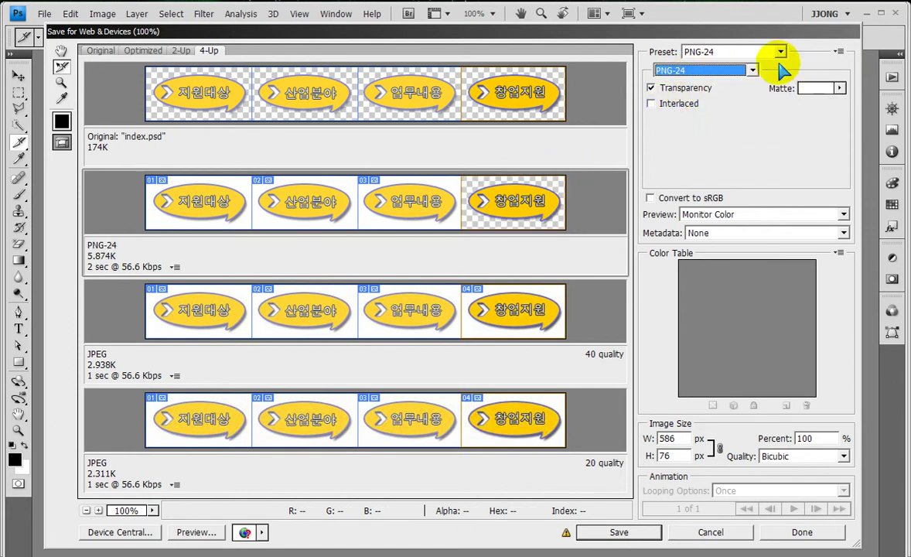
pyautogui.click(613, 532)
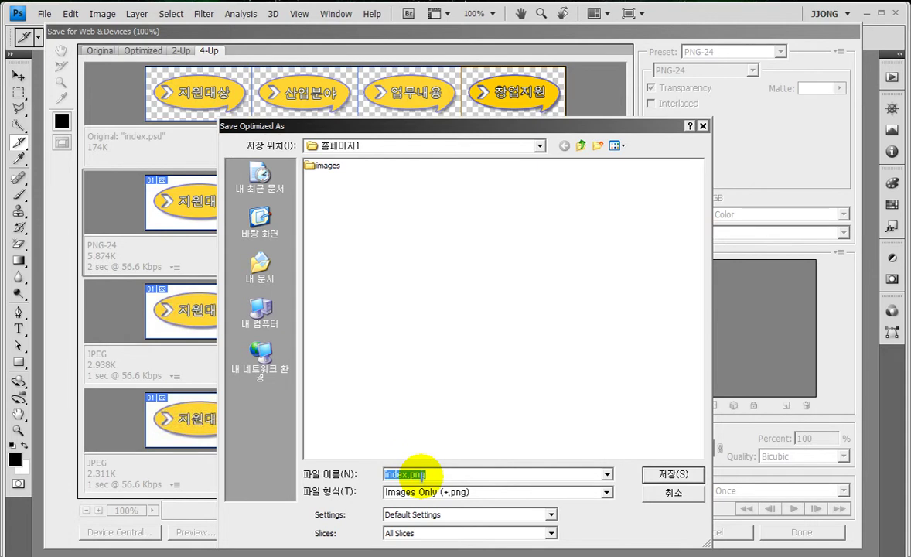
pyautogui.write('menu')
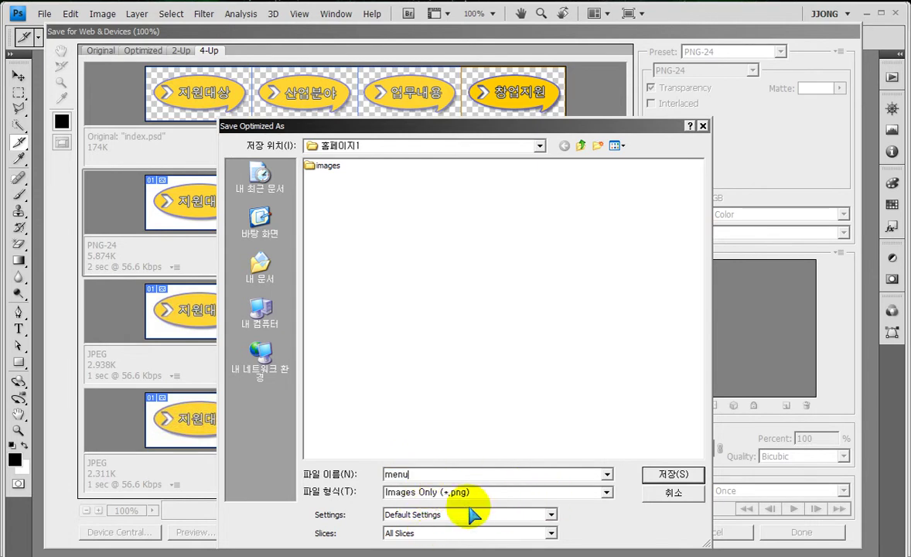
pyautogui.click(673, 476)
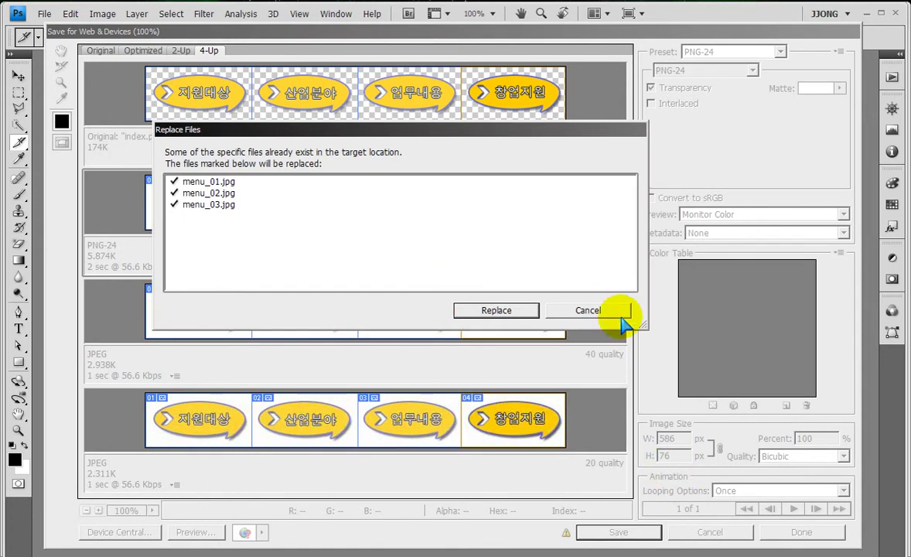
pyautogui.click(571, 308)
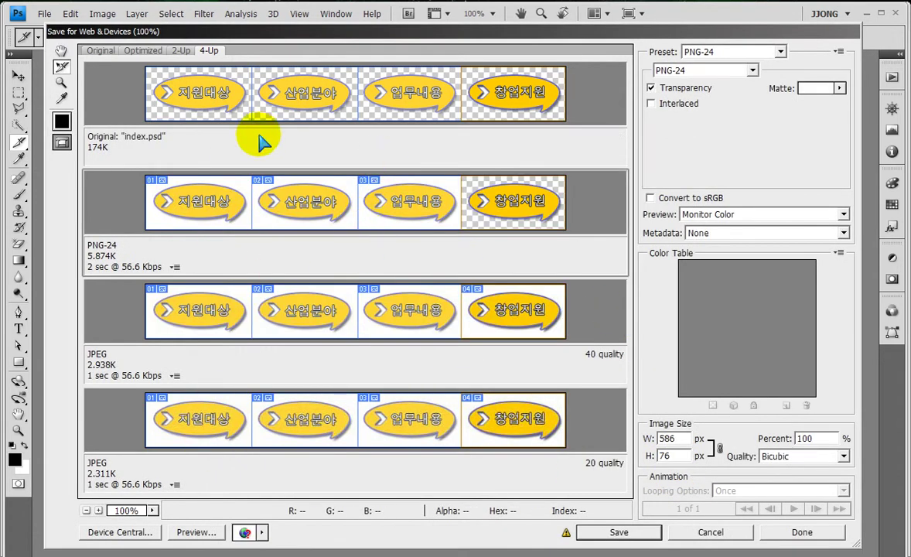
# - Look through the preview layouts and set the second slice, 산업분야, to PNG-24
pyautogui.click(243, 89)
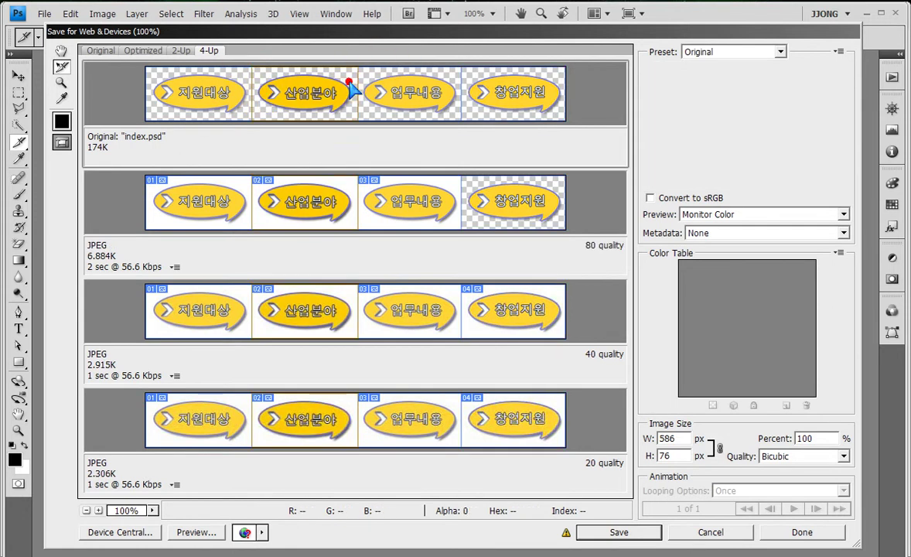
pyautogui.click(159, 51)
pyautogui.click(108, 52)
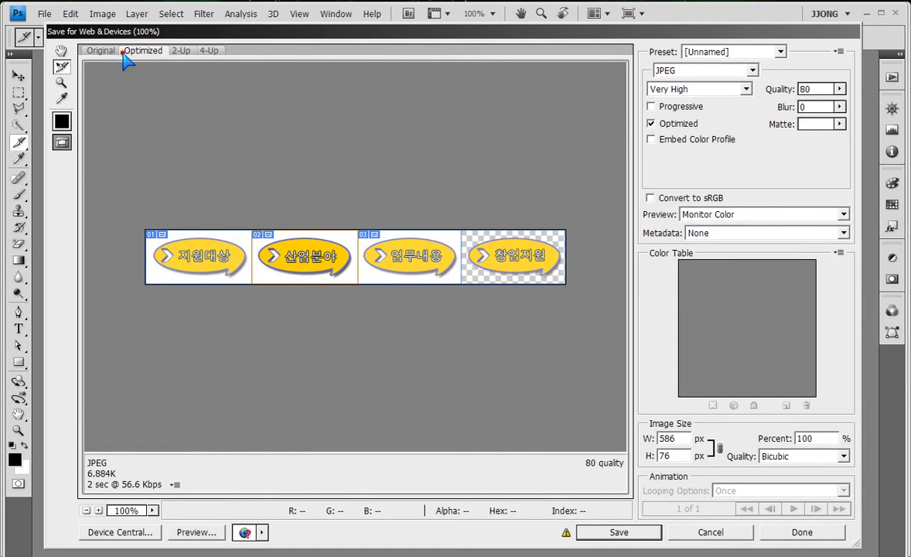
pyautogui.click(180, 51)
pyautogui.click(208, 51)
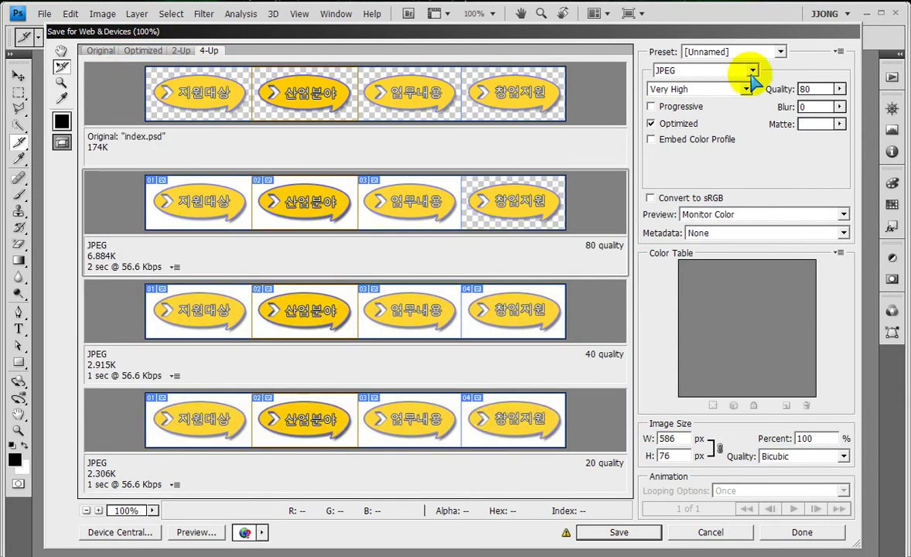
pyautogui.click(676, 72)
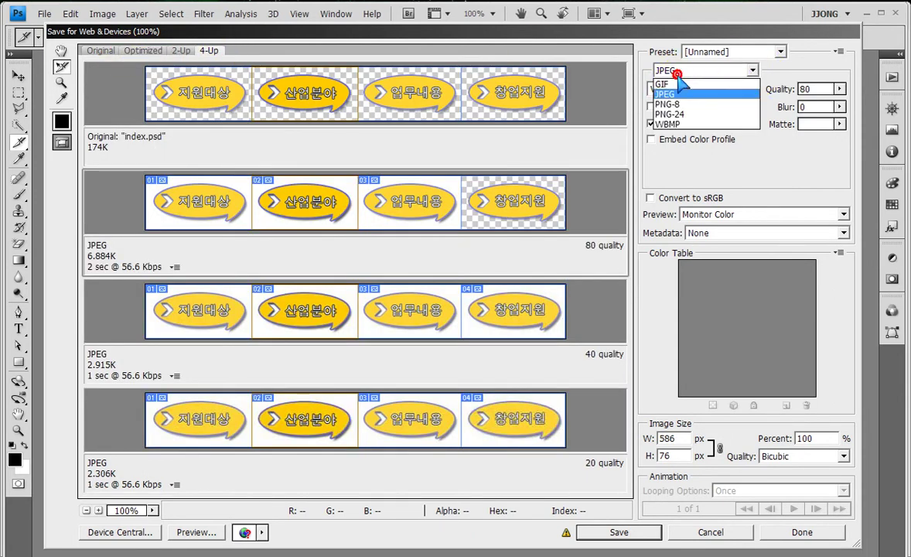
pyautogui.click(670, 113)
# - Show only the optimized preview, with the 산업분야 slice selected and PNG-24 as its format
pyautogui.click(427, 85)
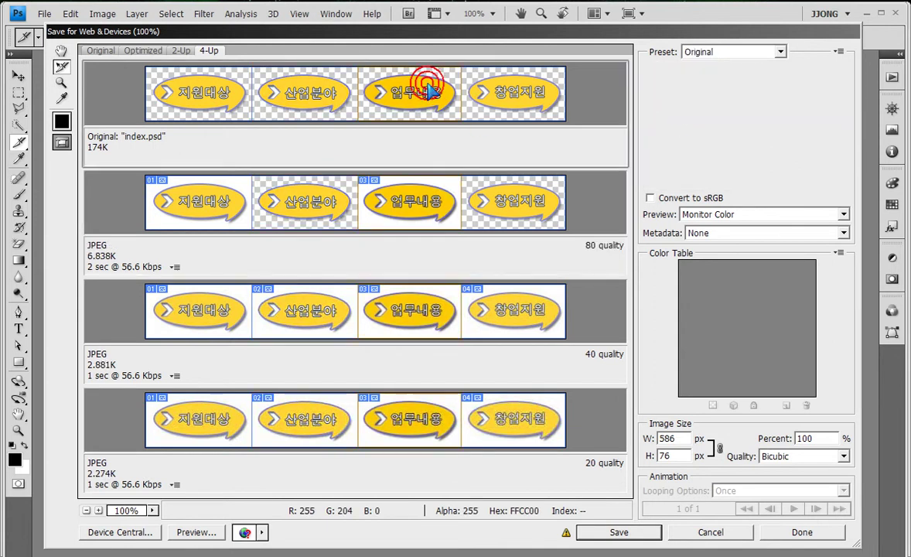
pyautogui.click(317, 60)
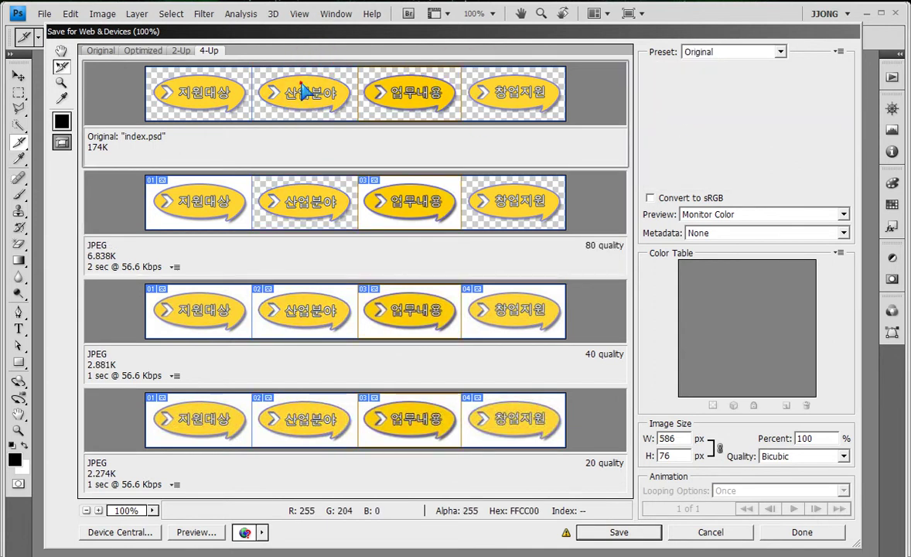
pyautogui.click(304, 91)
pyautogui.click(143, 52)
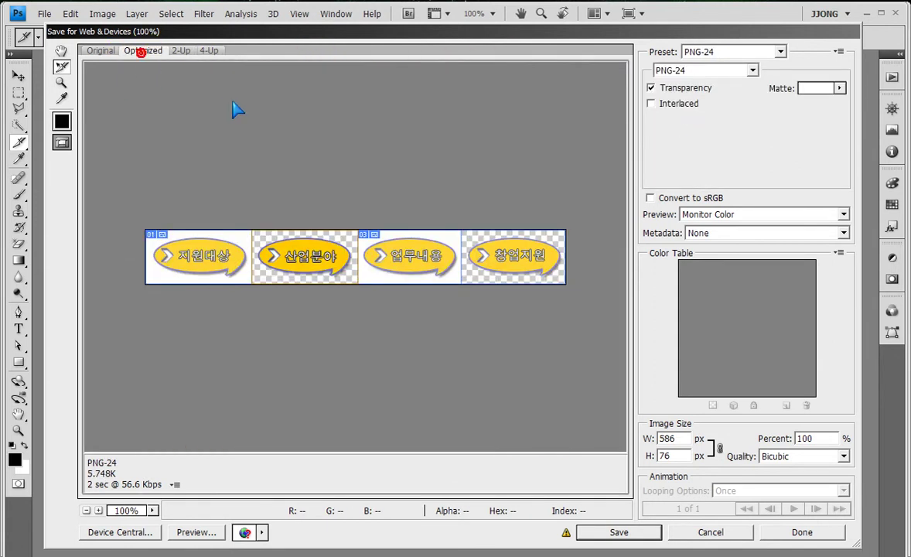
pyautogui.click(671, 70)
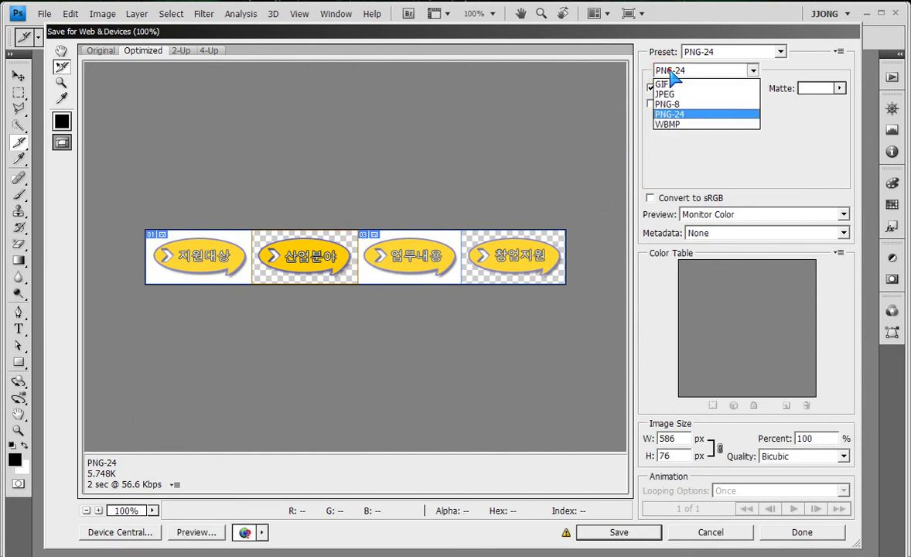
pyautogui.click(668, 115)
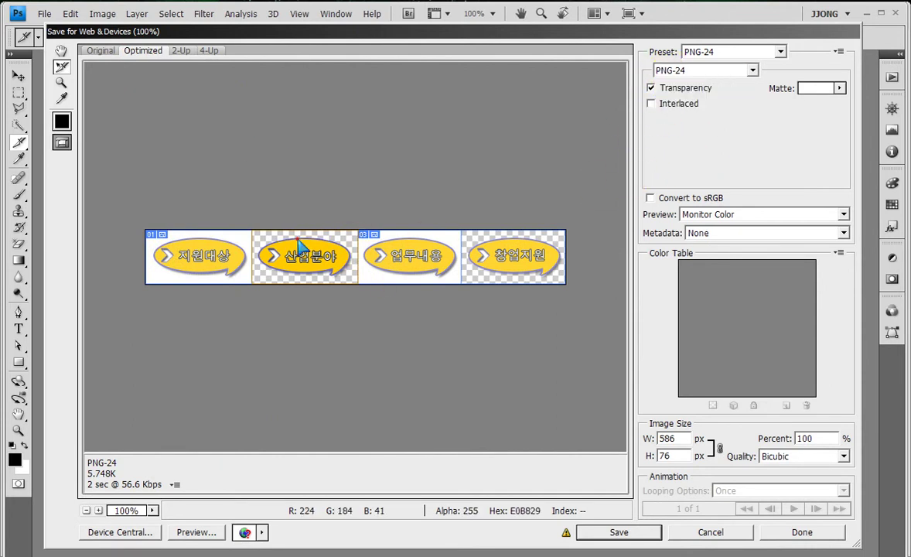
# - Set the first slice, 지원대상, and the third slice, 업무내용, to PNG-24 with transparency
pyautogui.click(217, 263)
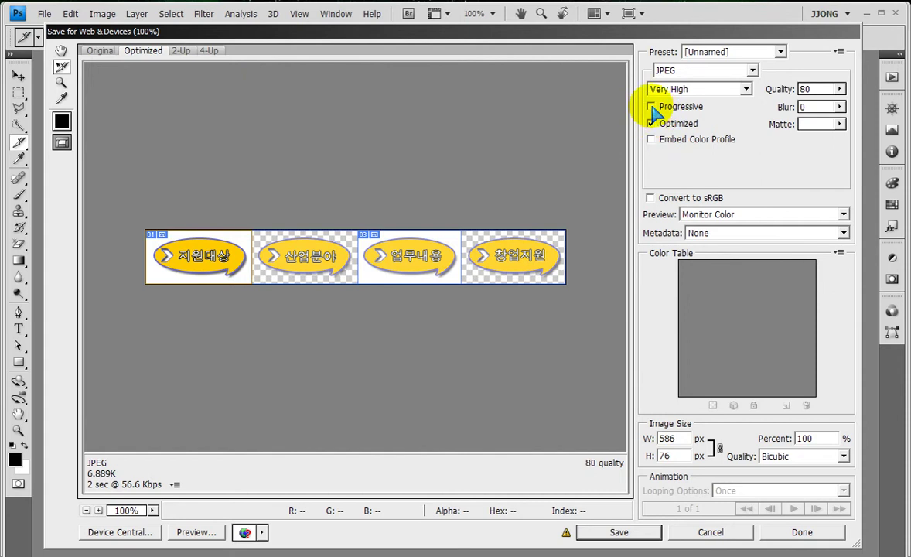
pyautogui.click(675, 70)
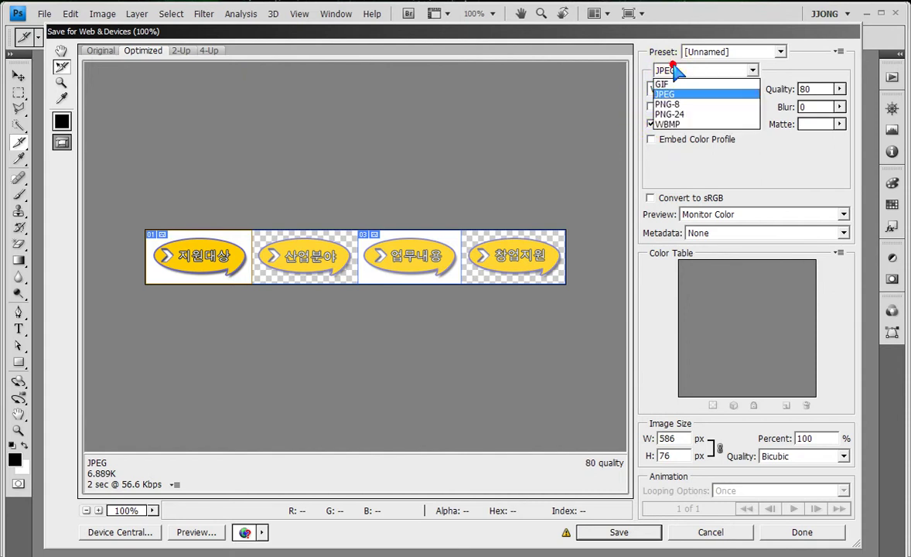
pyautogui.click(670, 114)
pyautogui.click(427, 258)
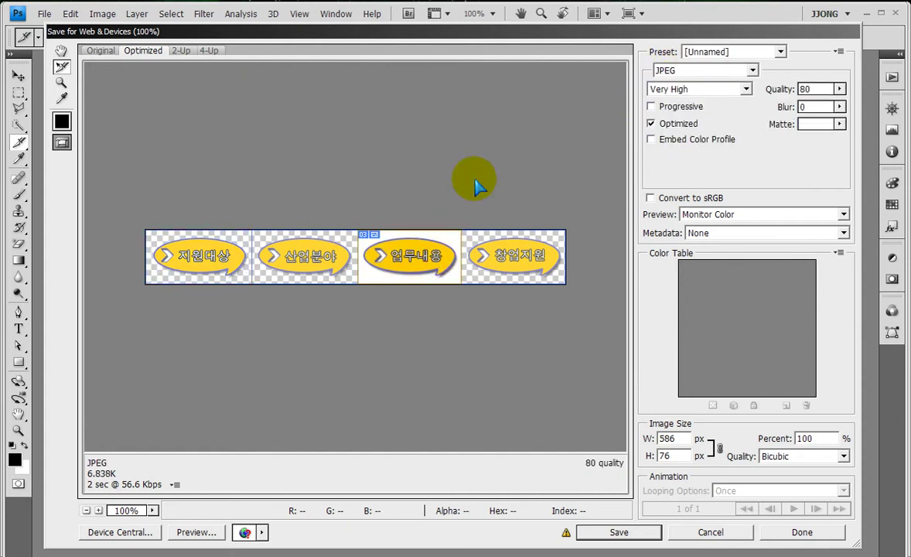
pyautogui.click(691, 71)
pyautogui.click(678, 114)
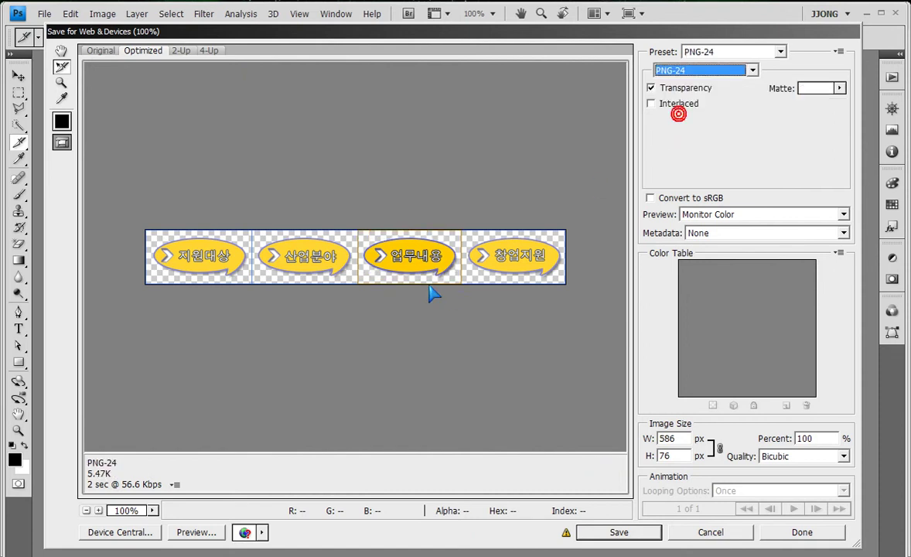
# - Check the export format of each of the four menu button slices
pyautogui.click(219, 258)
pyautogui.click(301, 261)
pyautogui.click(413, 261)
pyautogui.click(510, 263)
pyautogui.click(410, 261)
pyautogui.click(316, 261)
pyautogui.click(201, 259)
# - Save all slices as PNG images named menu in the 홈페이지1 folder, accepting the file name warning
pyautogui.click(619, 532)
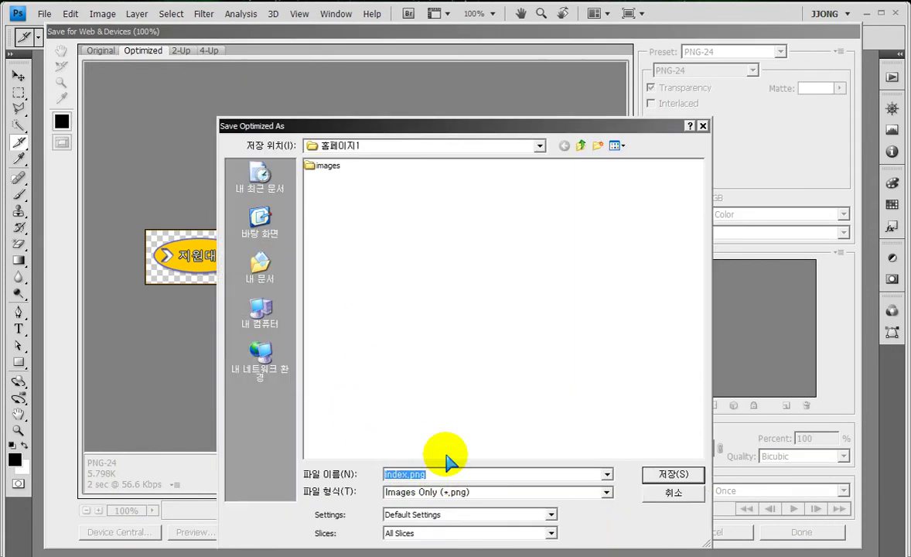
pyautogui.write('menu')
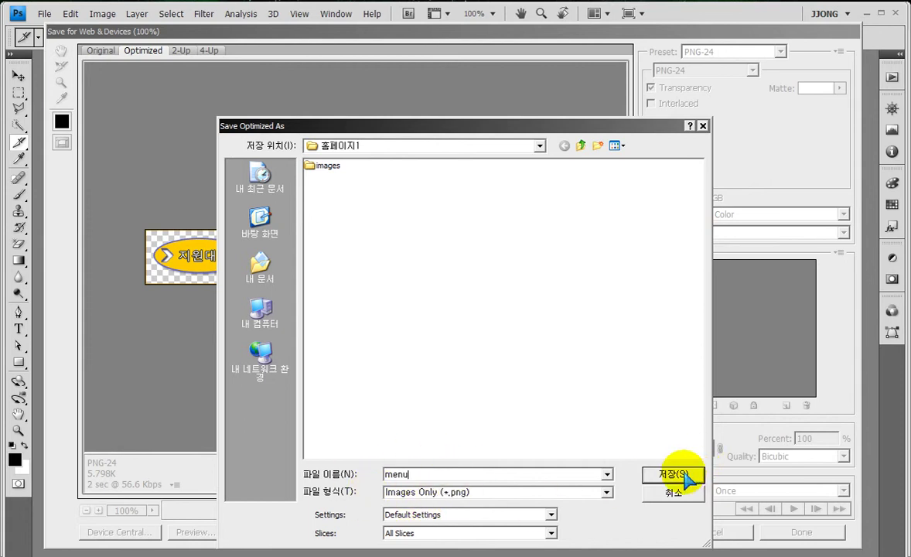
pyautogui.click(687, 478)
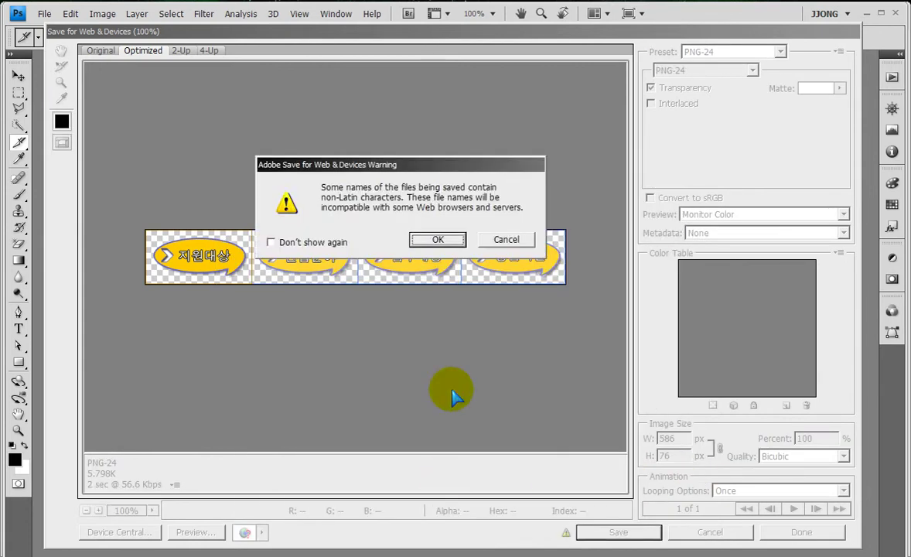
pyautogui.click(436, 239)
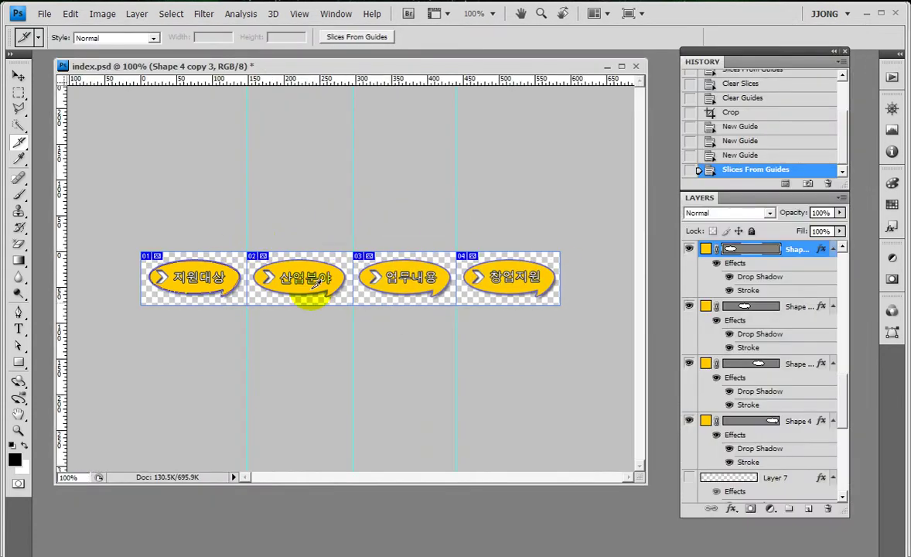
# - Zoom in on the boundary between the first two buttons and review the PNG-24 transparency settings in Save for Web & Devices
pyautogui.click(18, 430)
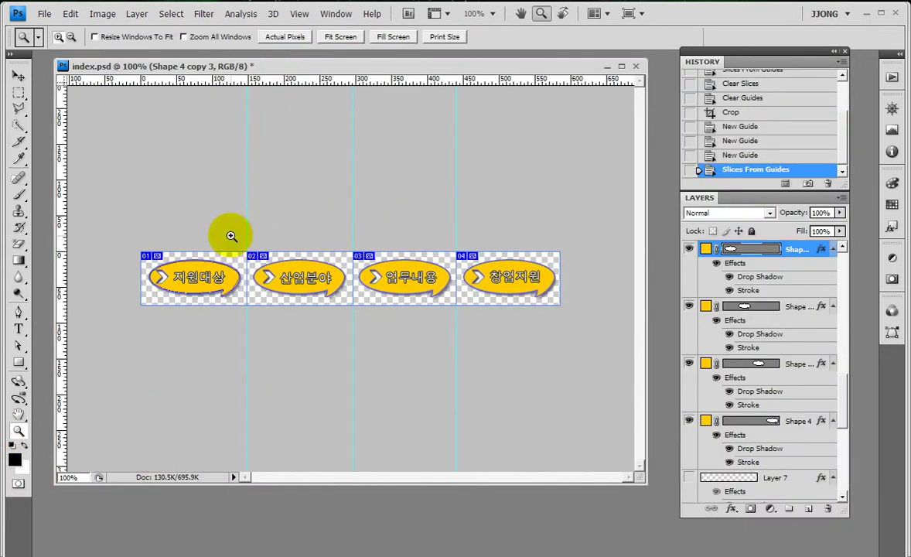
pyautogui.moveTo(245, 239); pyautogui.dragTo(330, 355)
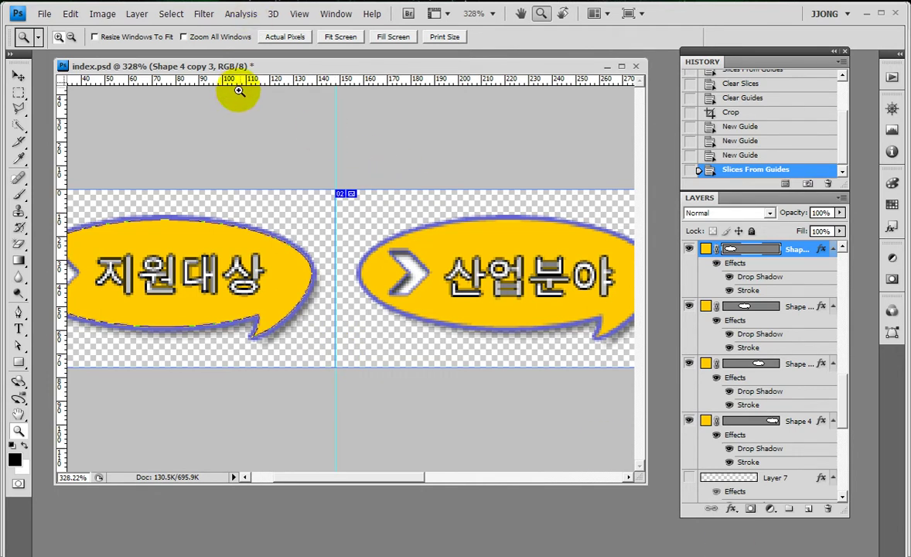
pyautogui.click(44, 14)
pyautogui.click(135, 140)
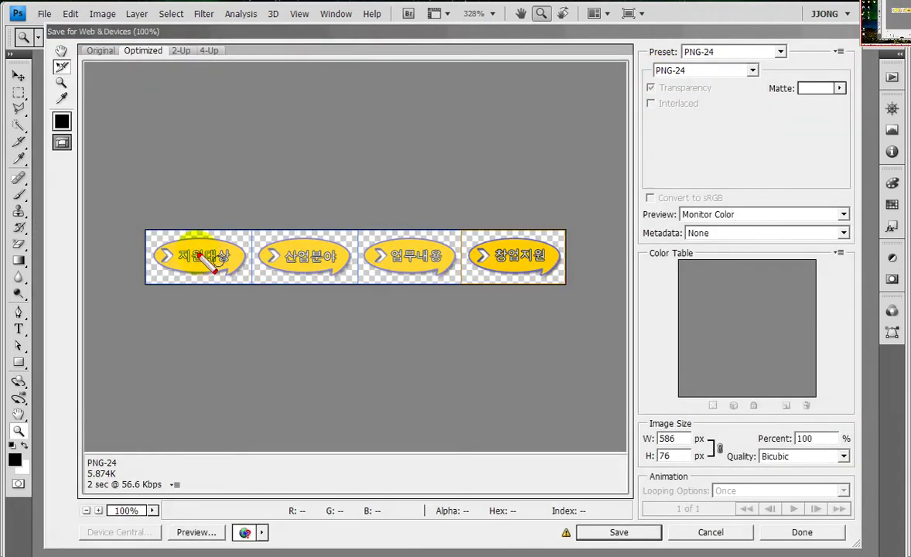
pyautogui.click(140, 220)
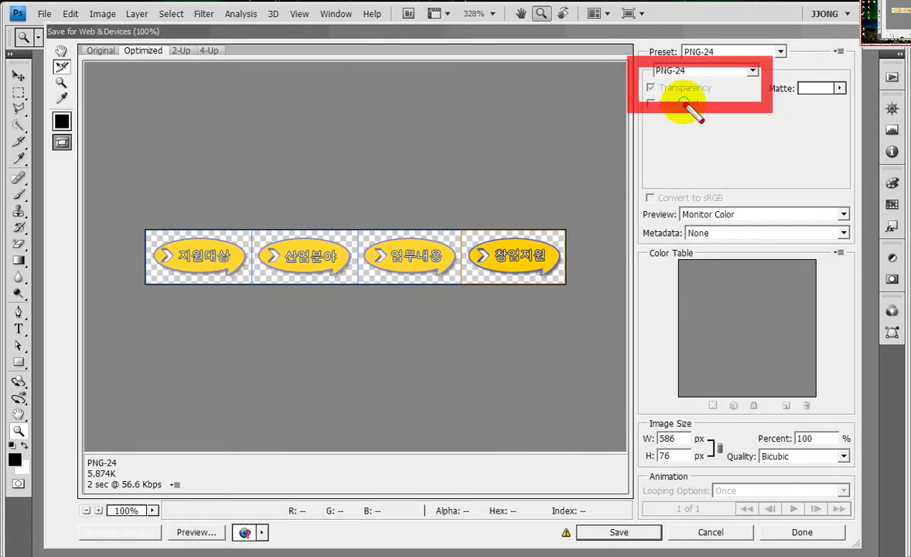
pyautogui.click(670, 103)
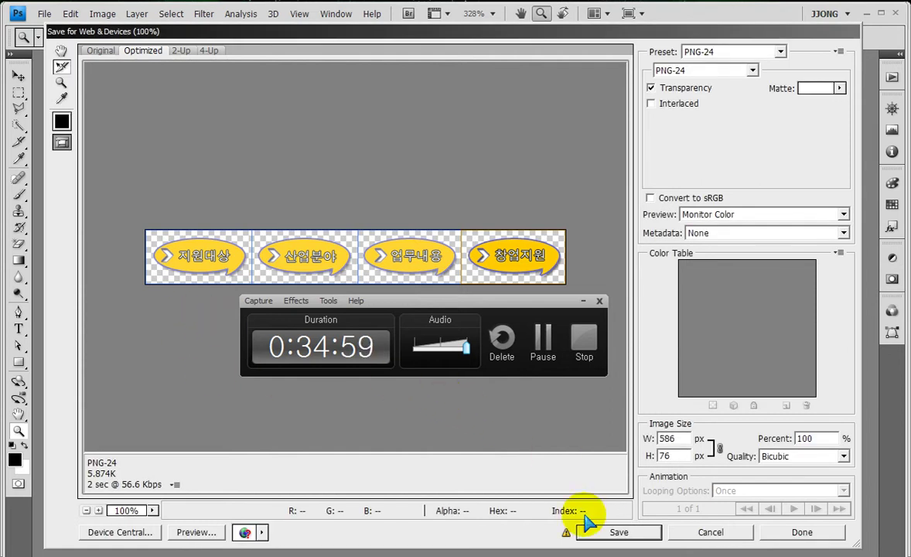
# - Switch to Dreamweaver and make the AP Div wider and shorter, extending it almost to the main image's right edge
pyautogui.hotkey('alt', 'Tab')
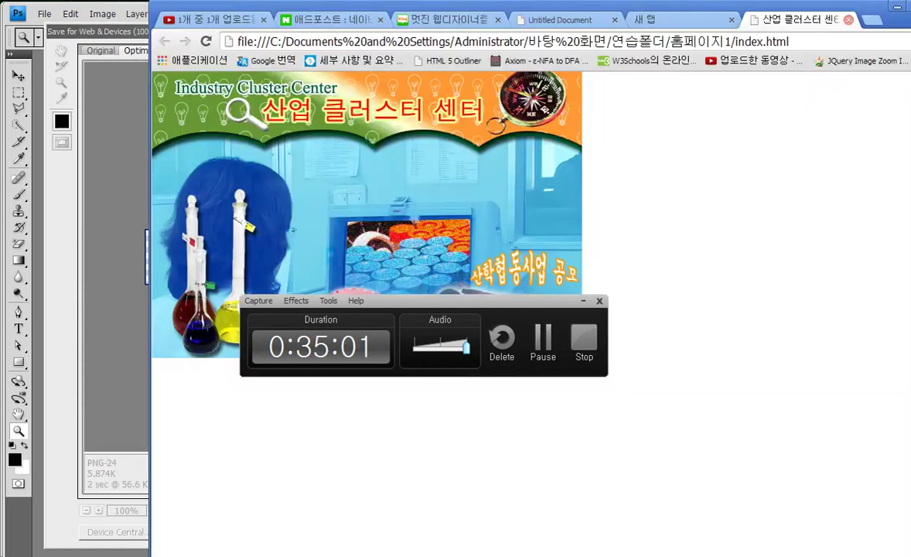
pyautogui.hotkey('alt', 'Tab')
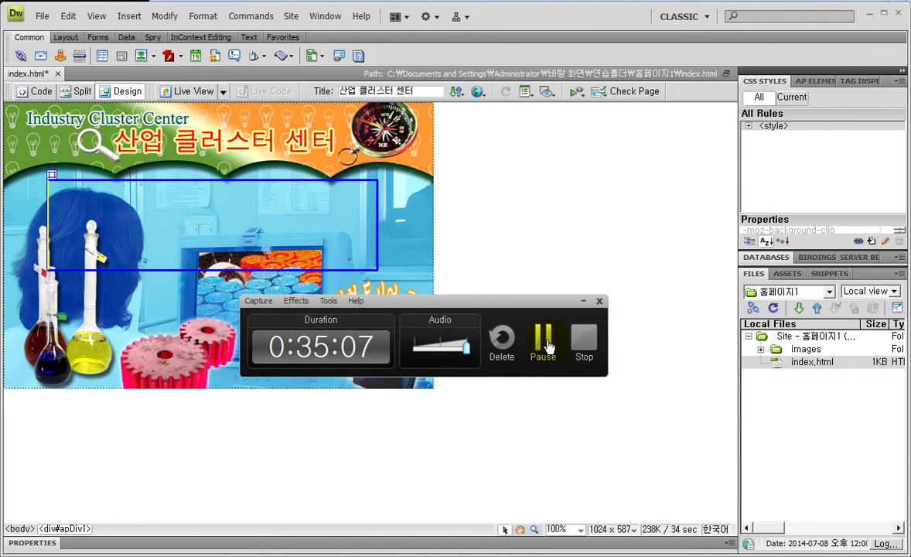
pyautogui.click(584, 304)
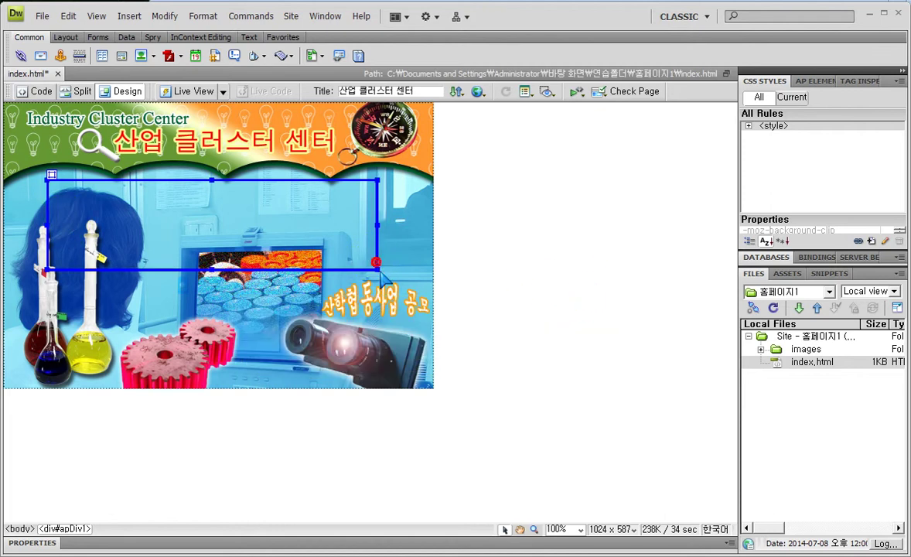
pyautogui.moveTo(377, 263); pyautogui.dragTo(418, 241)
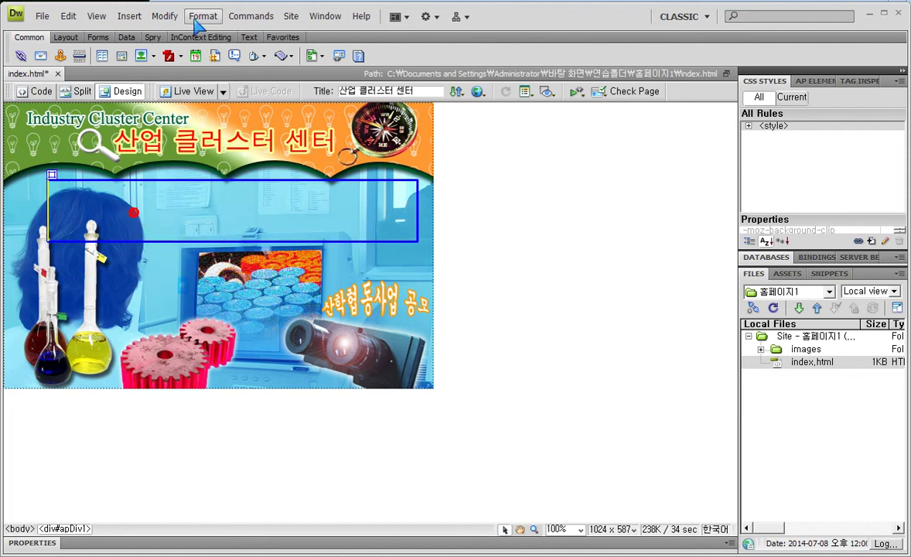
# - Insert menu_01.png and menu_02.png side by side in the AP Div, leaving the alternate text empty
pyautogui.click(142, 55)
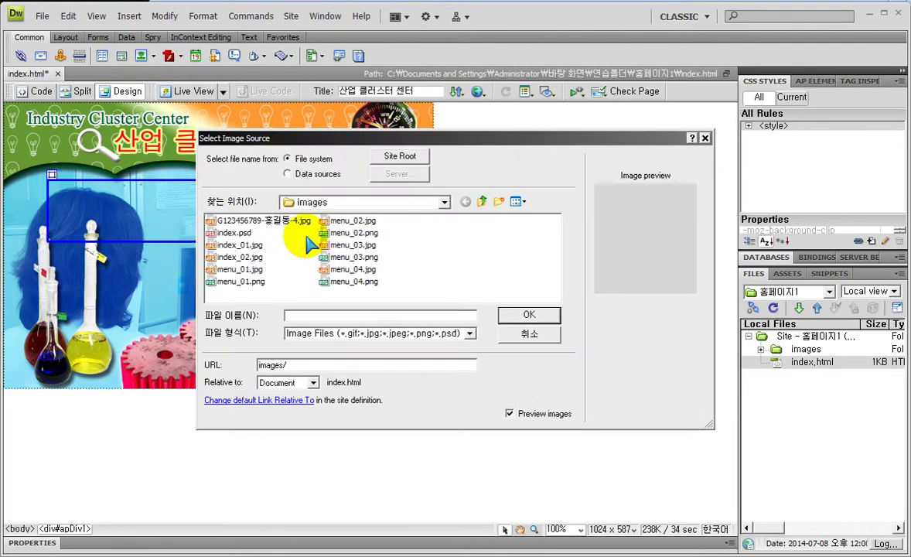
pyautogui.doubleClick(241, 283)
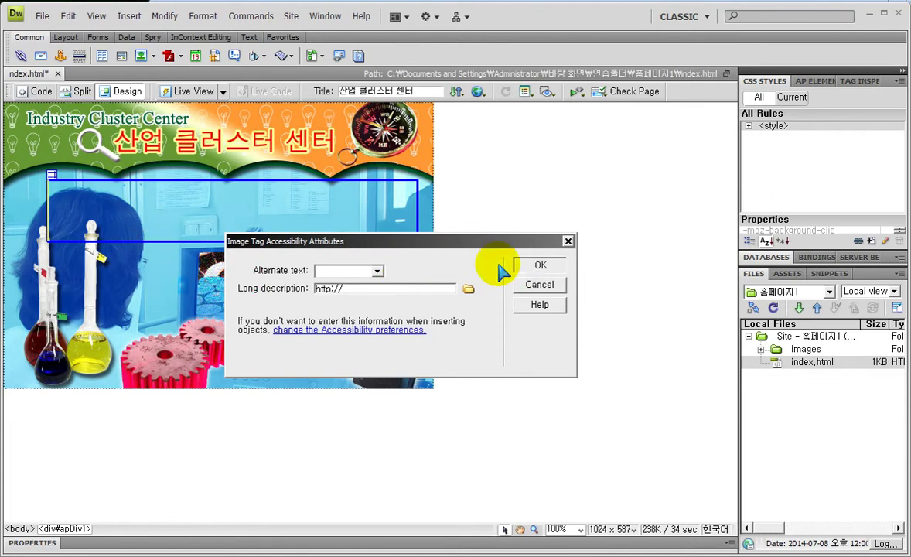
pyautogui.press('Return')
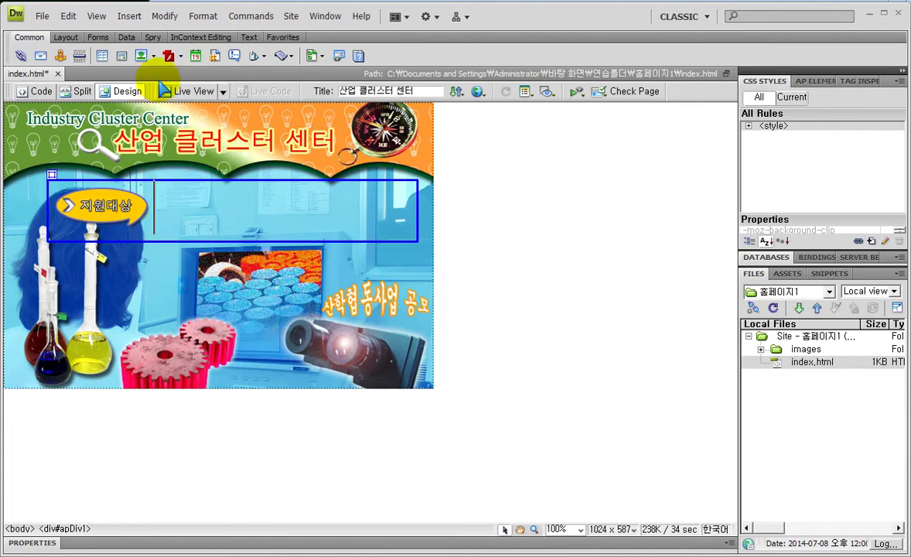
pyautogui.click(140, 55)
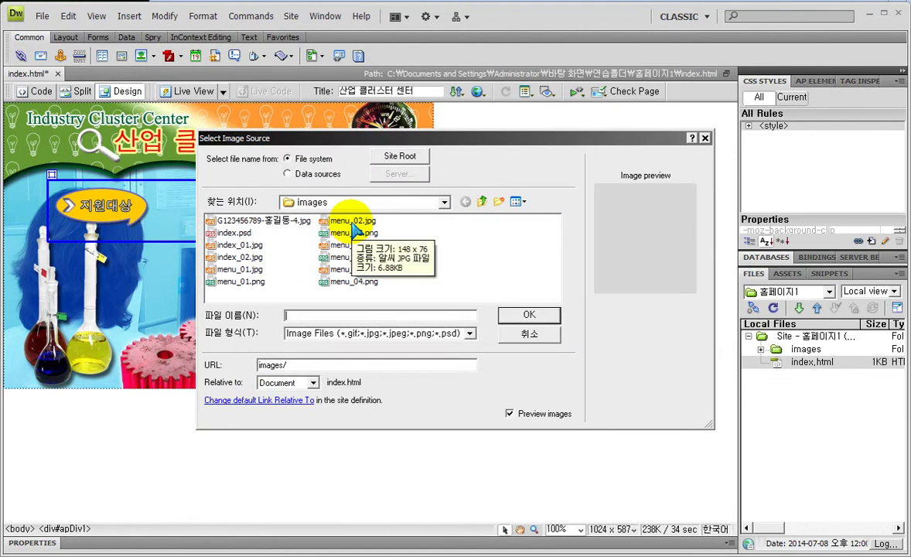
pyautogui.doubleClick(343, 235)
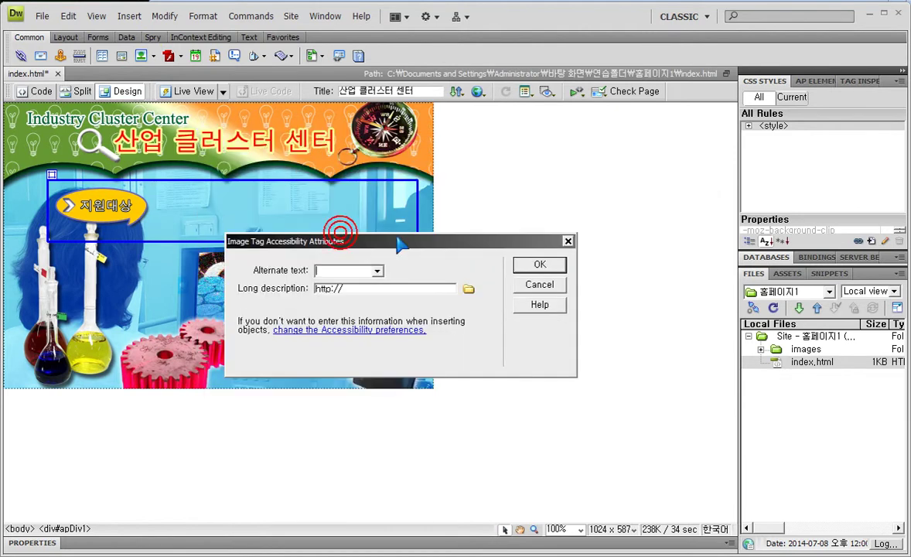
pyautogui.click(527, 264)
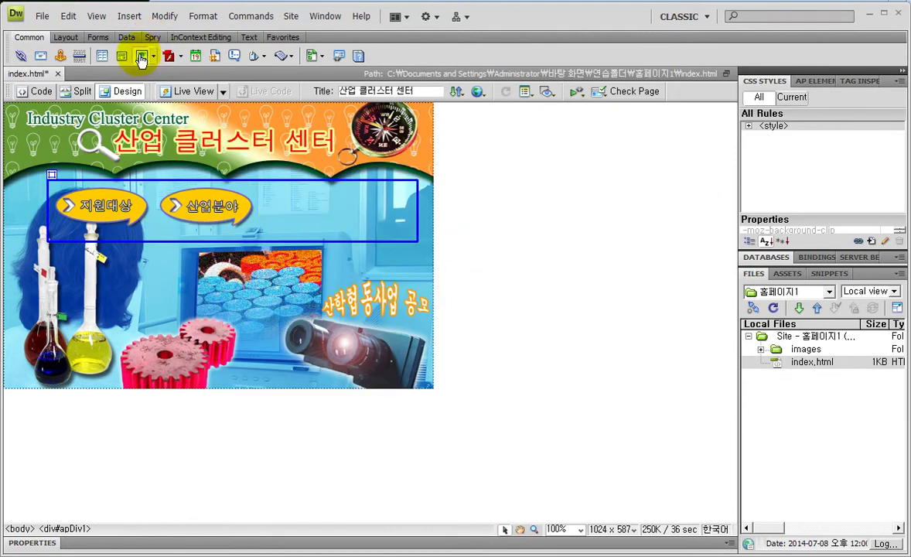
# - Insert menu_03.png and menu_04.png after the first two buttons in the AP Div, without alternate text
pyautogui.click(141, 56)
pyautogui.click(357, 257)
pyautogui.doubleClick(357, 257)
pyautogui.click(525, 261)
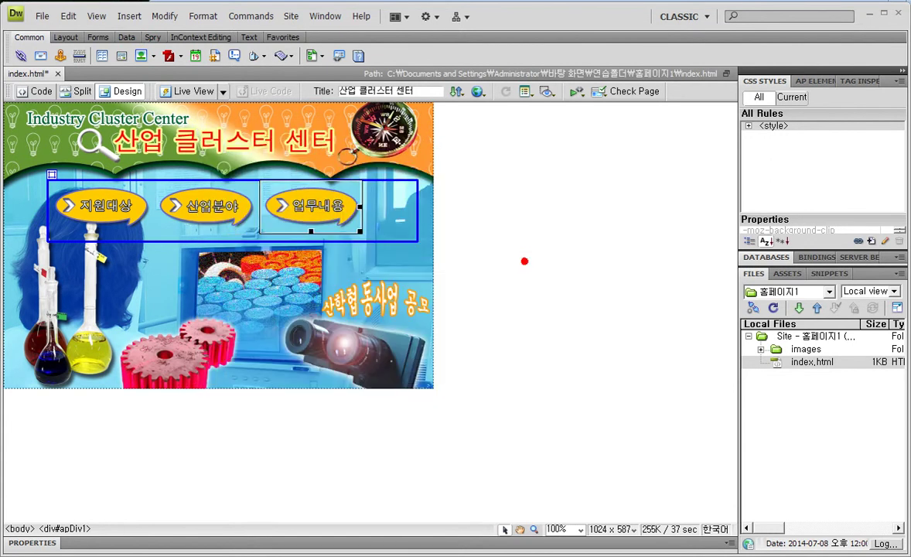
pyautogui.click(368, 202)
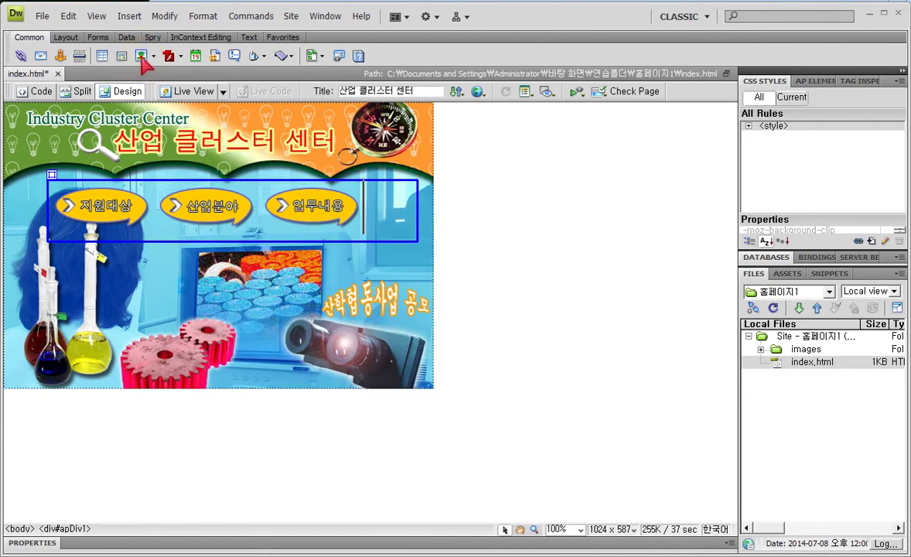
pyautogui.click(142, 56)
pyautogui.doubleClick(364, 282)
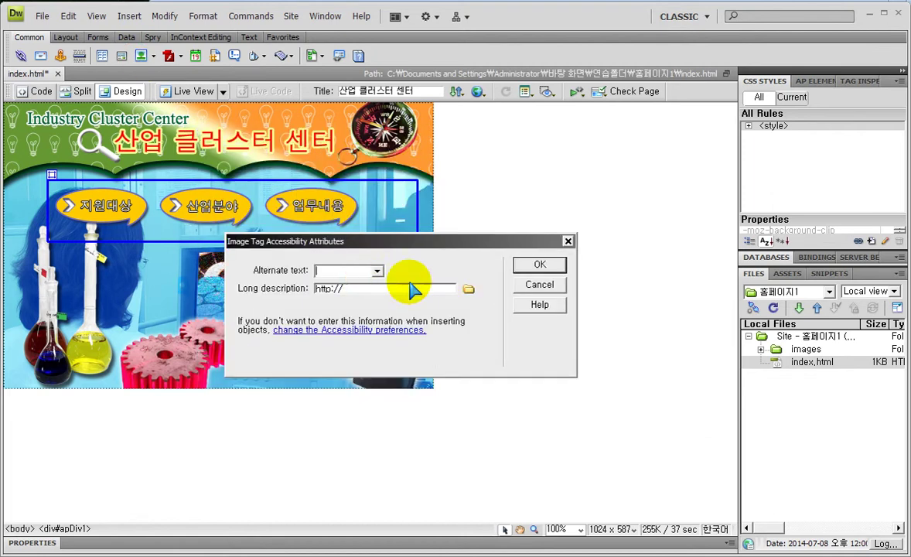
pyautogui.click(540, 264)
# - Widen the AP Div on both sides, pulling its left edge outward and its right edge just past the main image
pyautogui.click(41, 207)
pyautogui.click(48, 181)
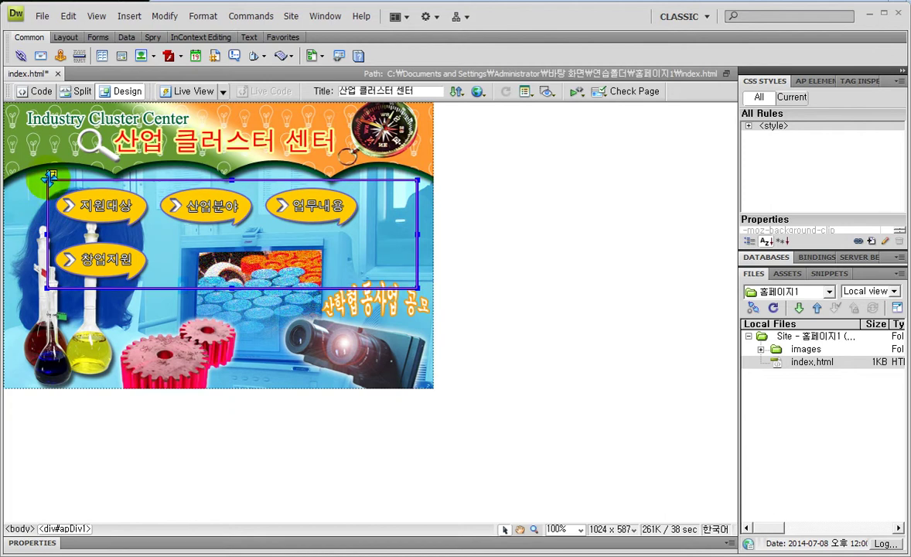
pyautogui.moveTo(49, 177); pyautogui.dragTo(18, 172)
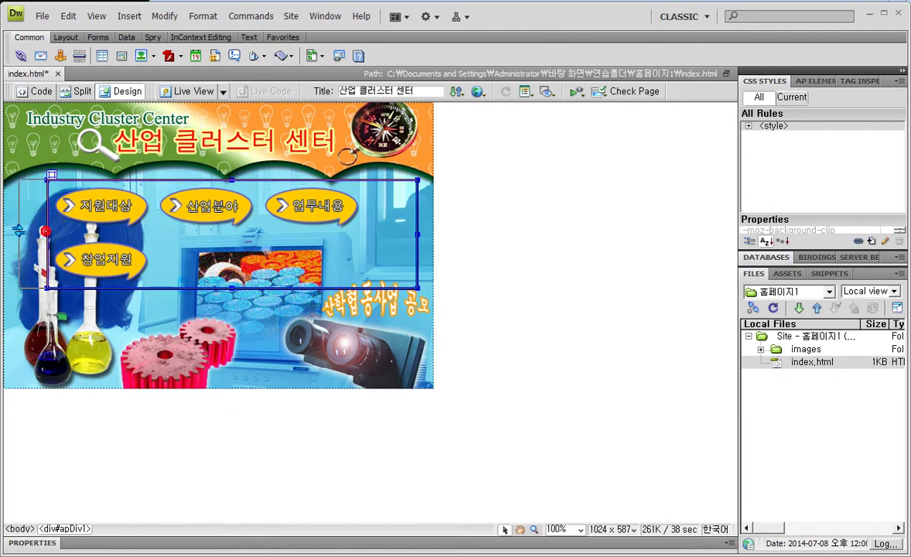
pyautogui.click(232, 317)
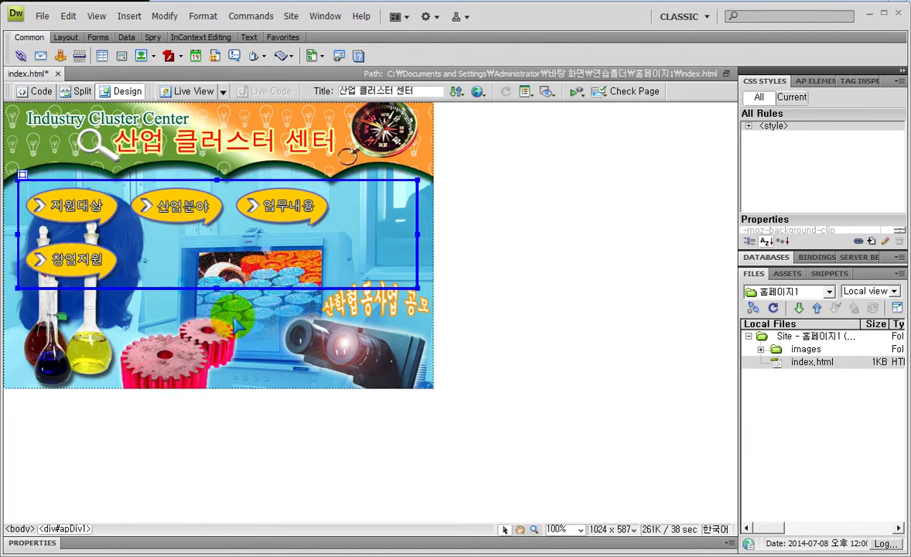
pyautogui.click(417, 275)
pyautogui.click(416, 230)
pyautogui.moveTo(416, 231); pyautogui.dragTo(438, 234)
pyautogui.click(216, 322)
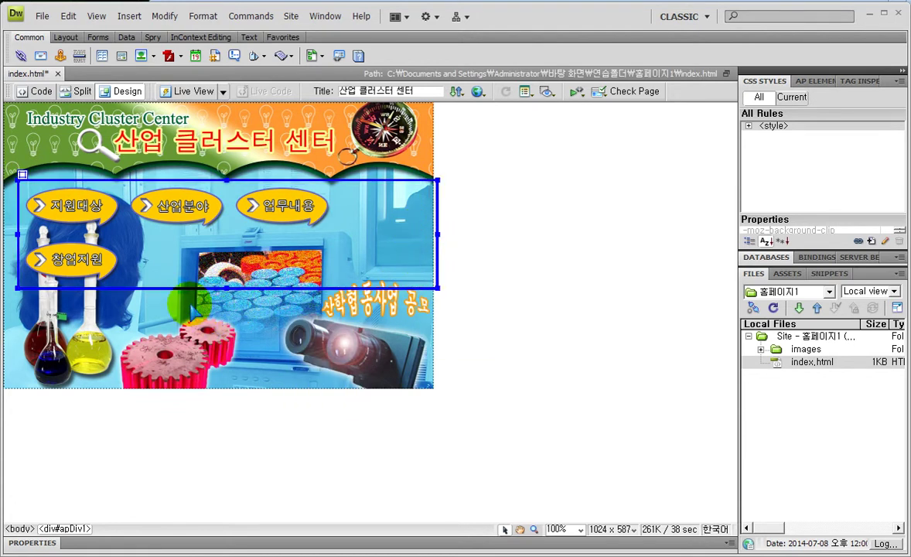
# - Move the AP Div to the main image's left edge and widen it until all four buttons fit in one row
pyautogui.click(177, 251)
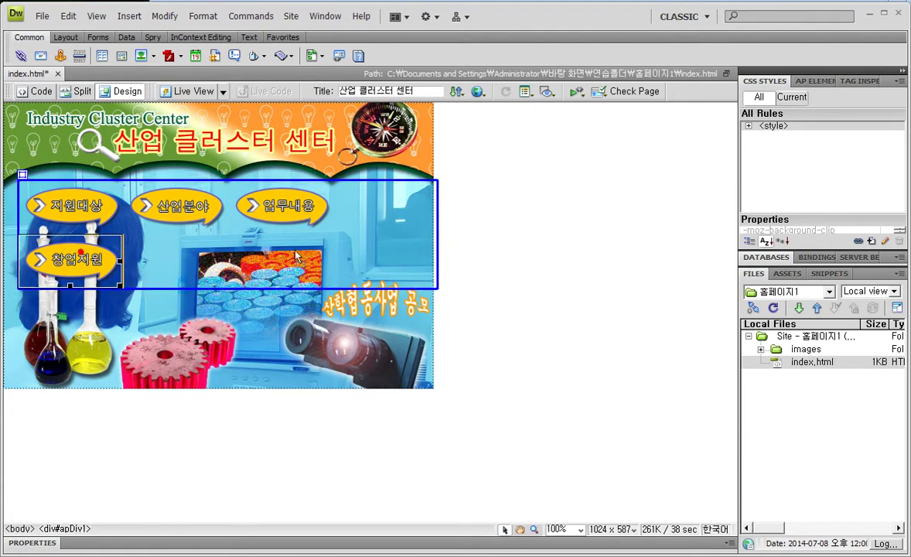
pyautogui.click(17, 230)
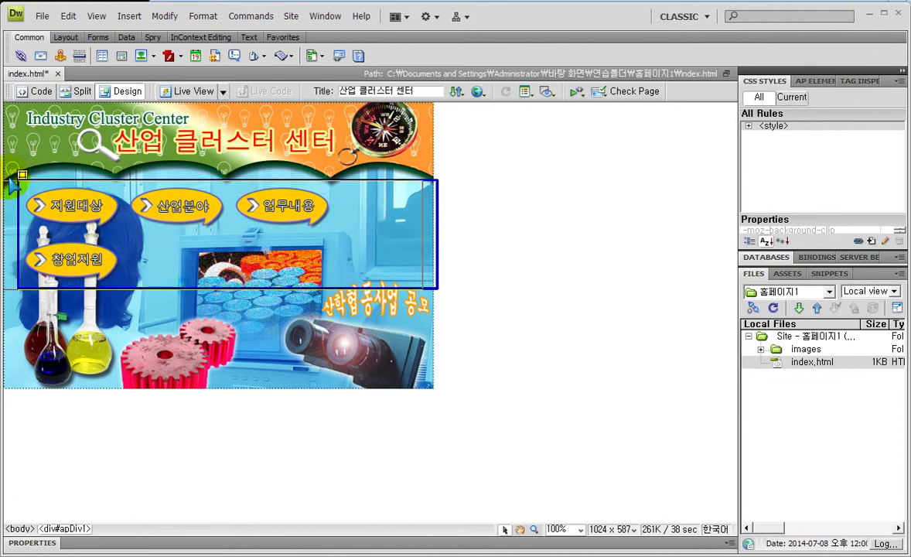
pyautogui.moveTo(23, 176); pyautogui.dragTo(10, 178)
pyautogui.moveTo(422, 236); pyautogui.dragTo(451, 224)
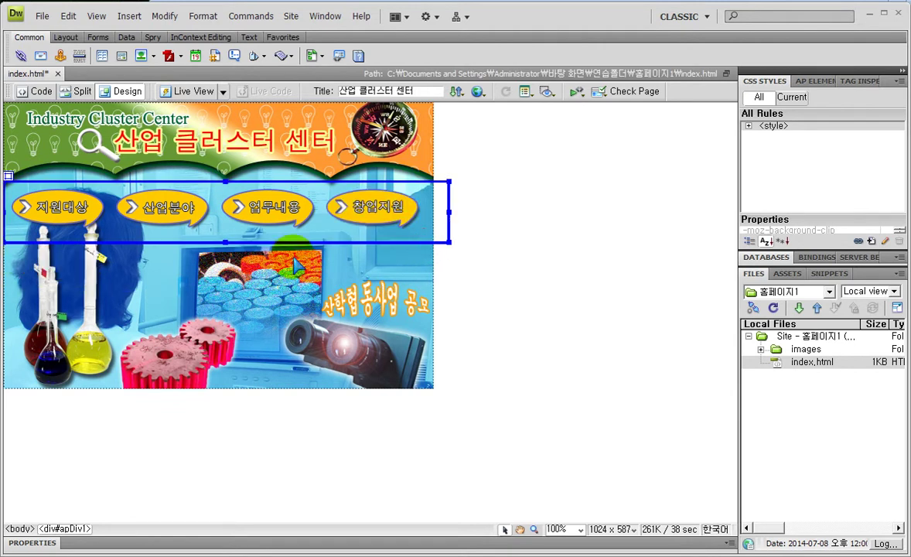
# - Narrow the AP Div so its right edge lines up with the main image's right edge
pyautogui.moveTo(430, 193)
pyautogui.click(433, 210)
pyautogui.click(451, 210)
pyautogui.click(446, 209)
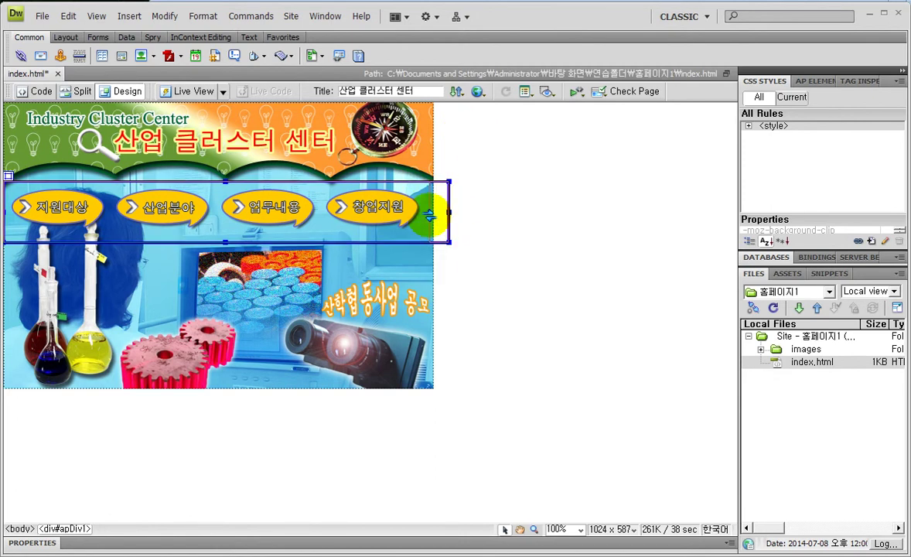
pyautogui.moveTo(429, 215); pyautogui.dragTo(431, 217)
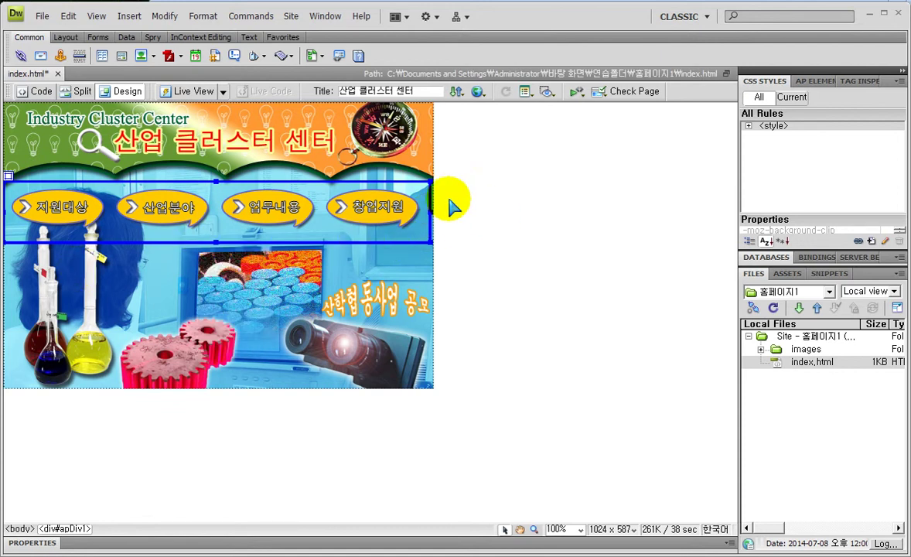
# - Shift the AP Div slightly right and up, and trim its right and bottom edges to fit the image and buttons
pyautogui.moveTo(9, 177); pyautogui.dragTo(17, 174)
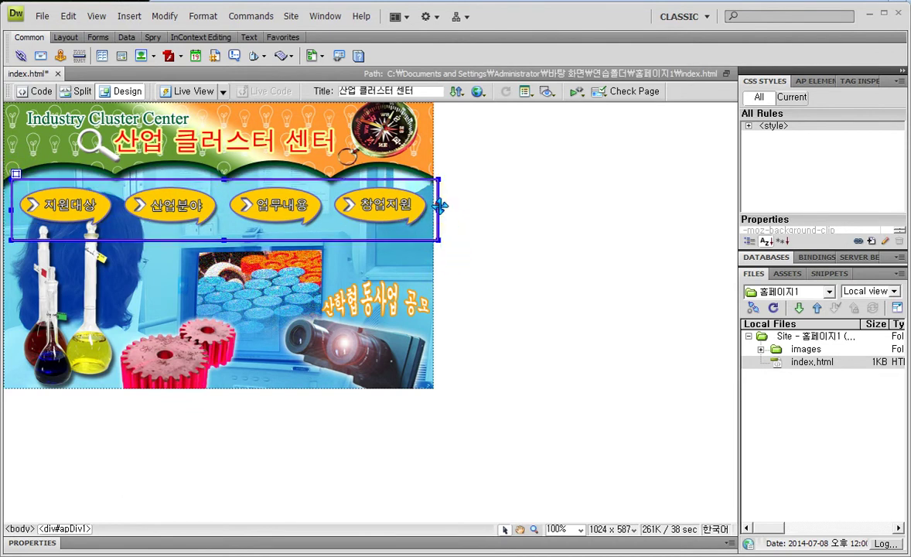
pyautogui.moveTo(439, 209); pyautogui.dragTo(433, 209)
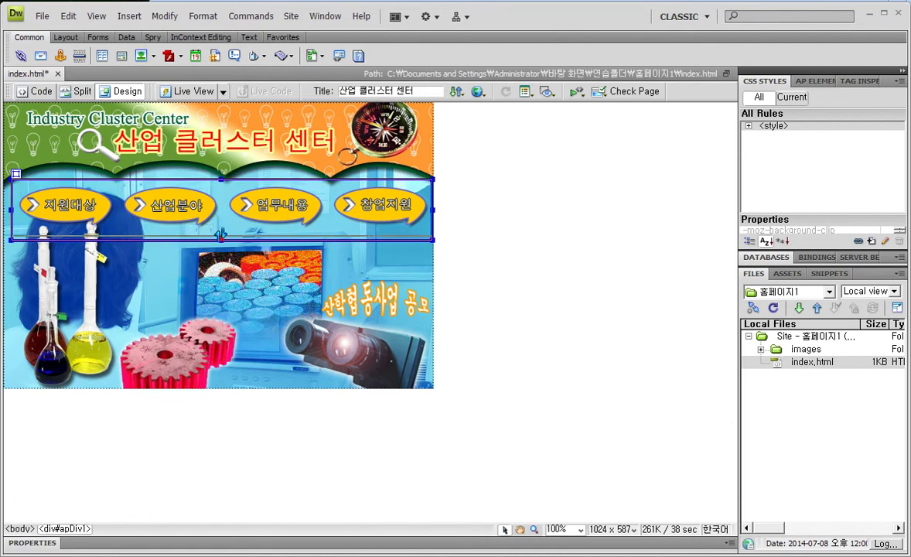
pyautogui.moveTo(222, 240); pyautogui.dragTo(222, 235)
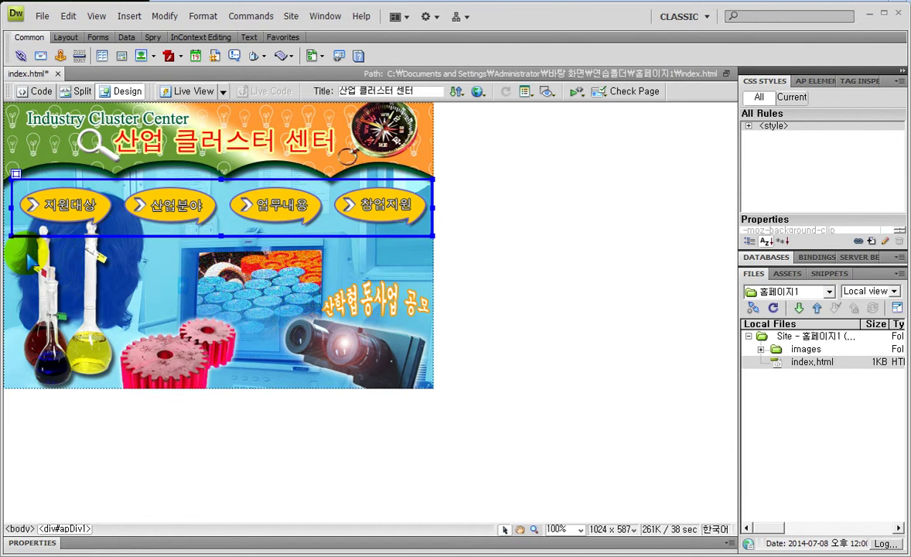
# - Give the first menu button, 지원대상, a placeholder link of #
pyautogui.click(55, 192)
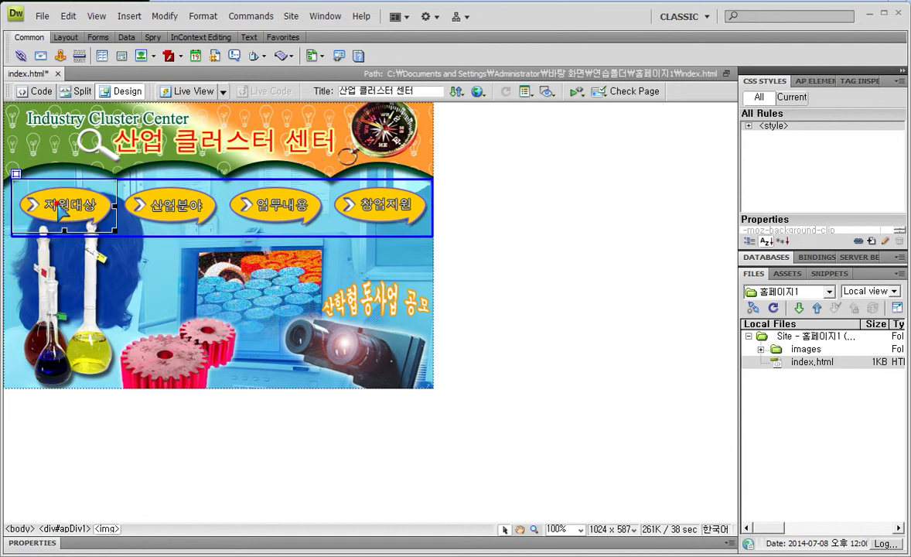
pyautogui.click(33, 543)
pyautogui.click(214, 496)
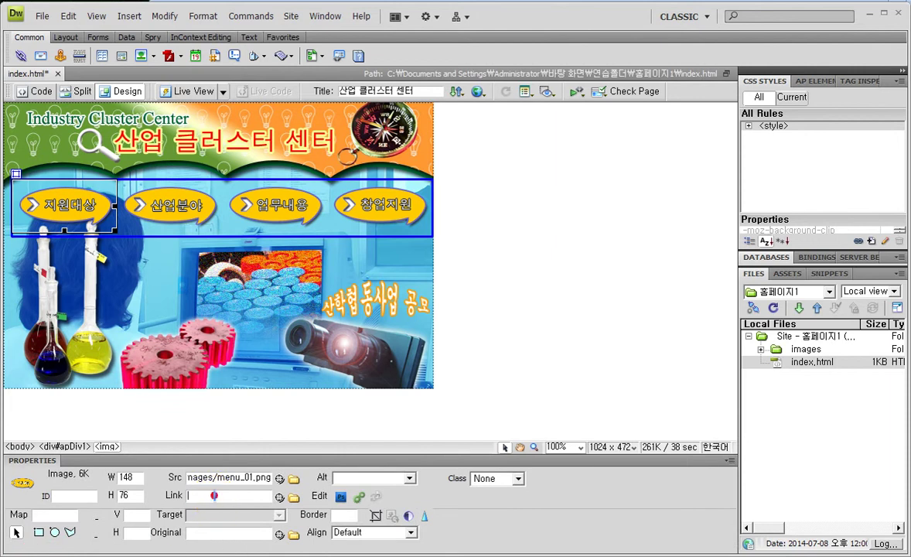
pyautogui.write('#')
pyautogui.press('Return')
# - Select the AP Div that holds the four menu buttons
pyautogui.click(179, 210)
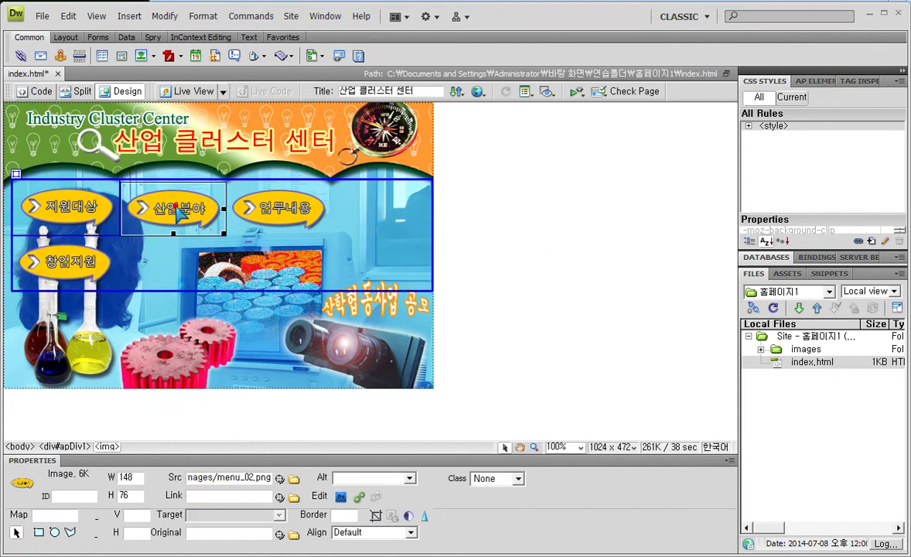
pyautogui.click(432, 240)
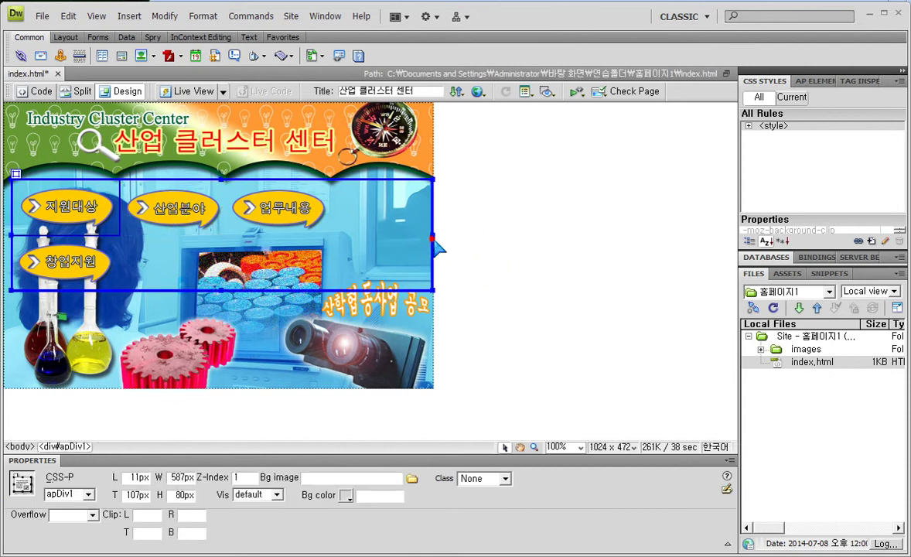